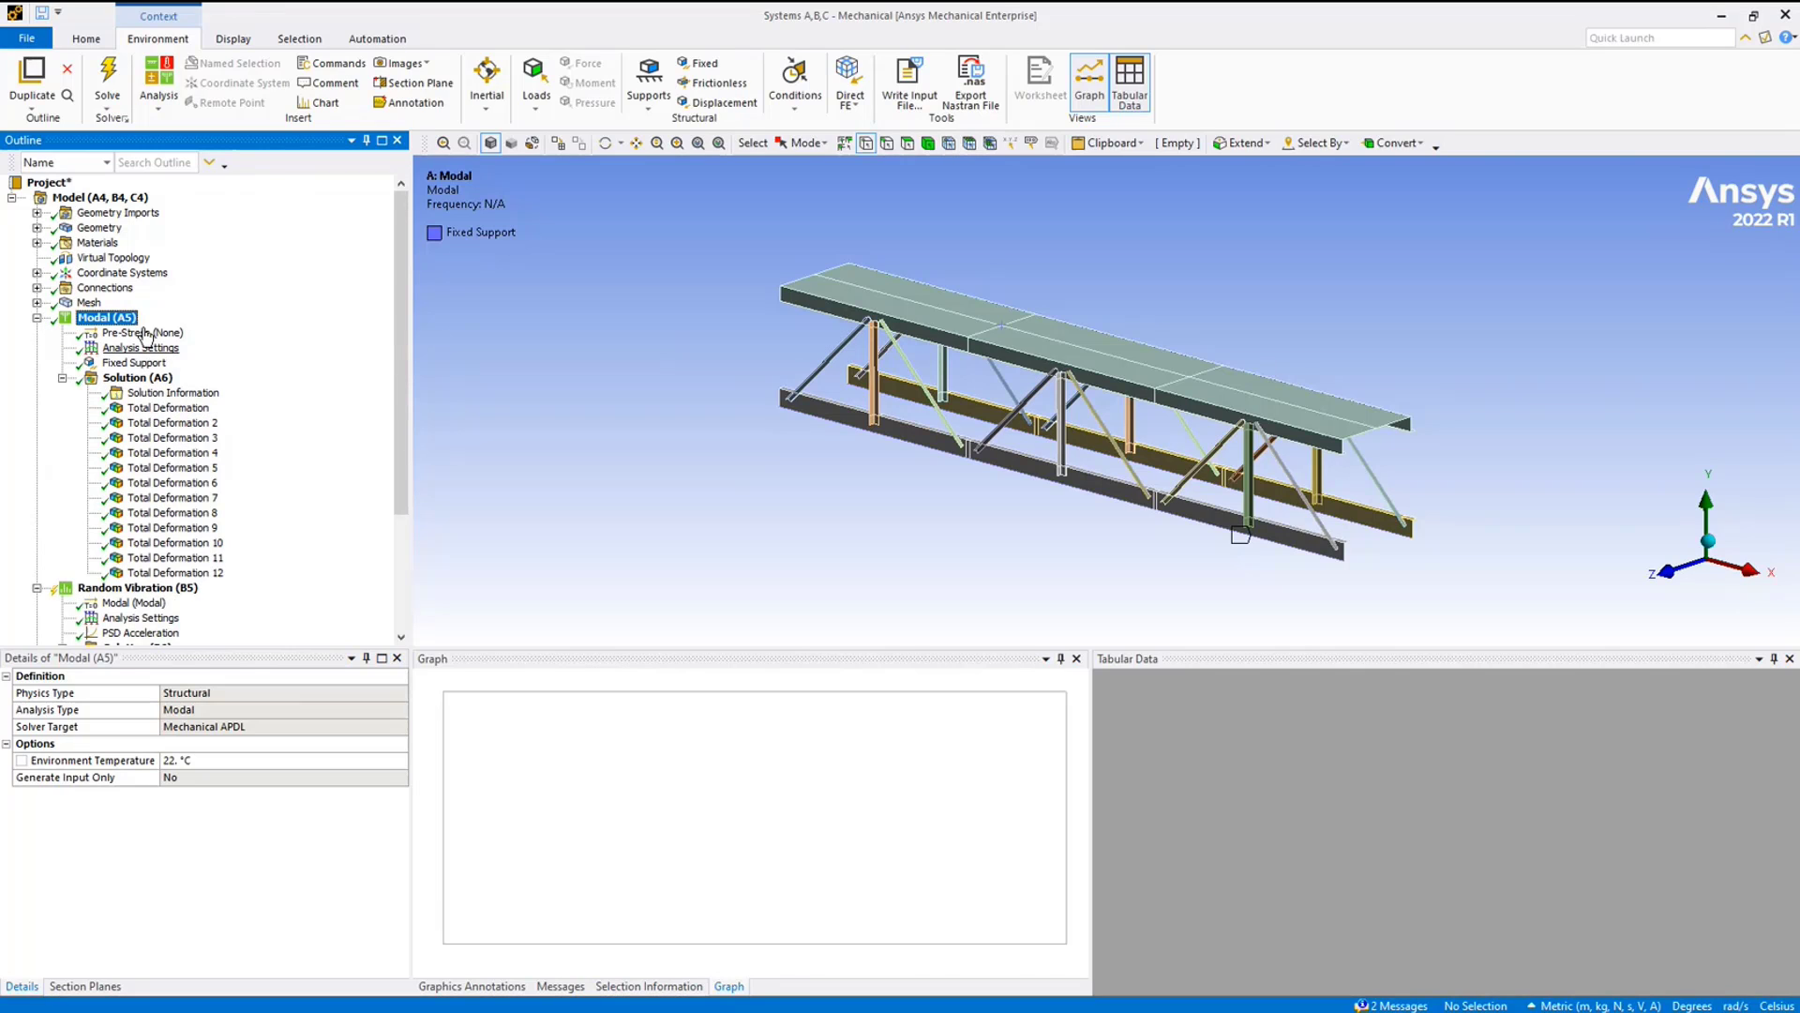
Review the mode shapes in Total Deformation 2, 3 and 4 of the modal solution, and collapse the Modal branch
left_click(178, 423)
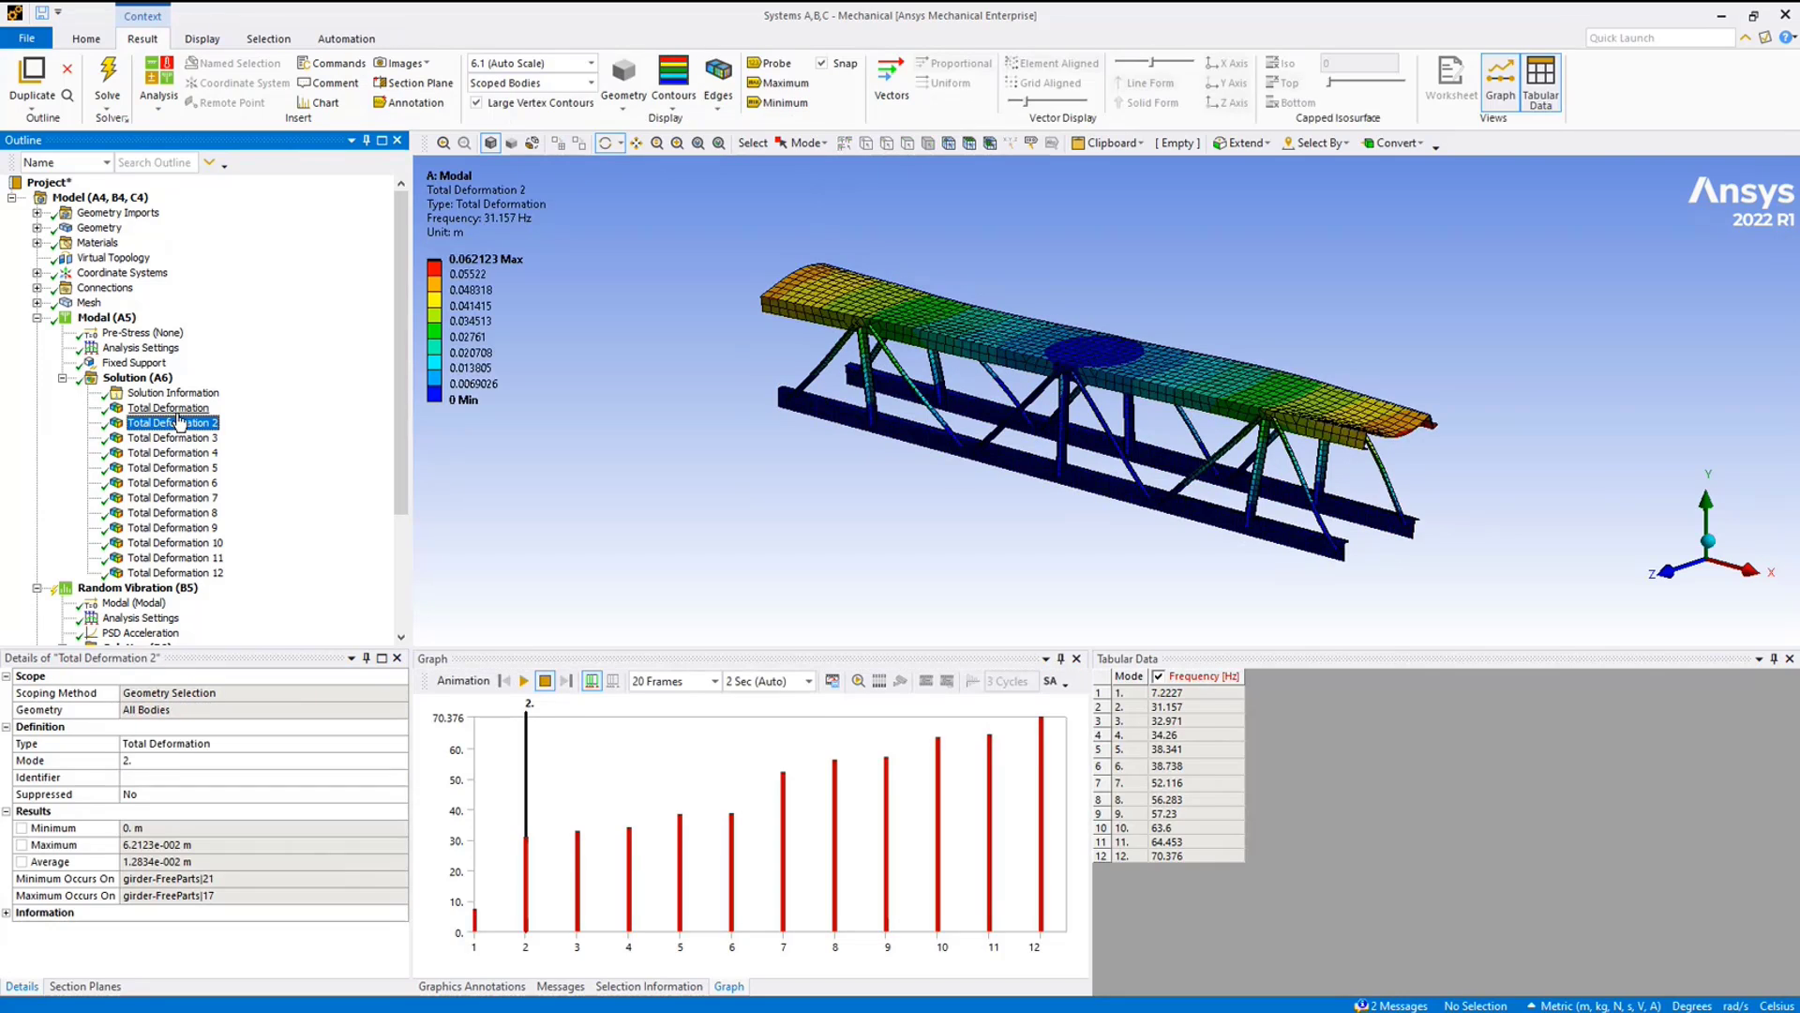
left_click(178, 438)
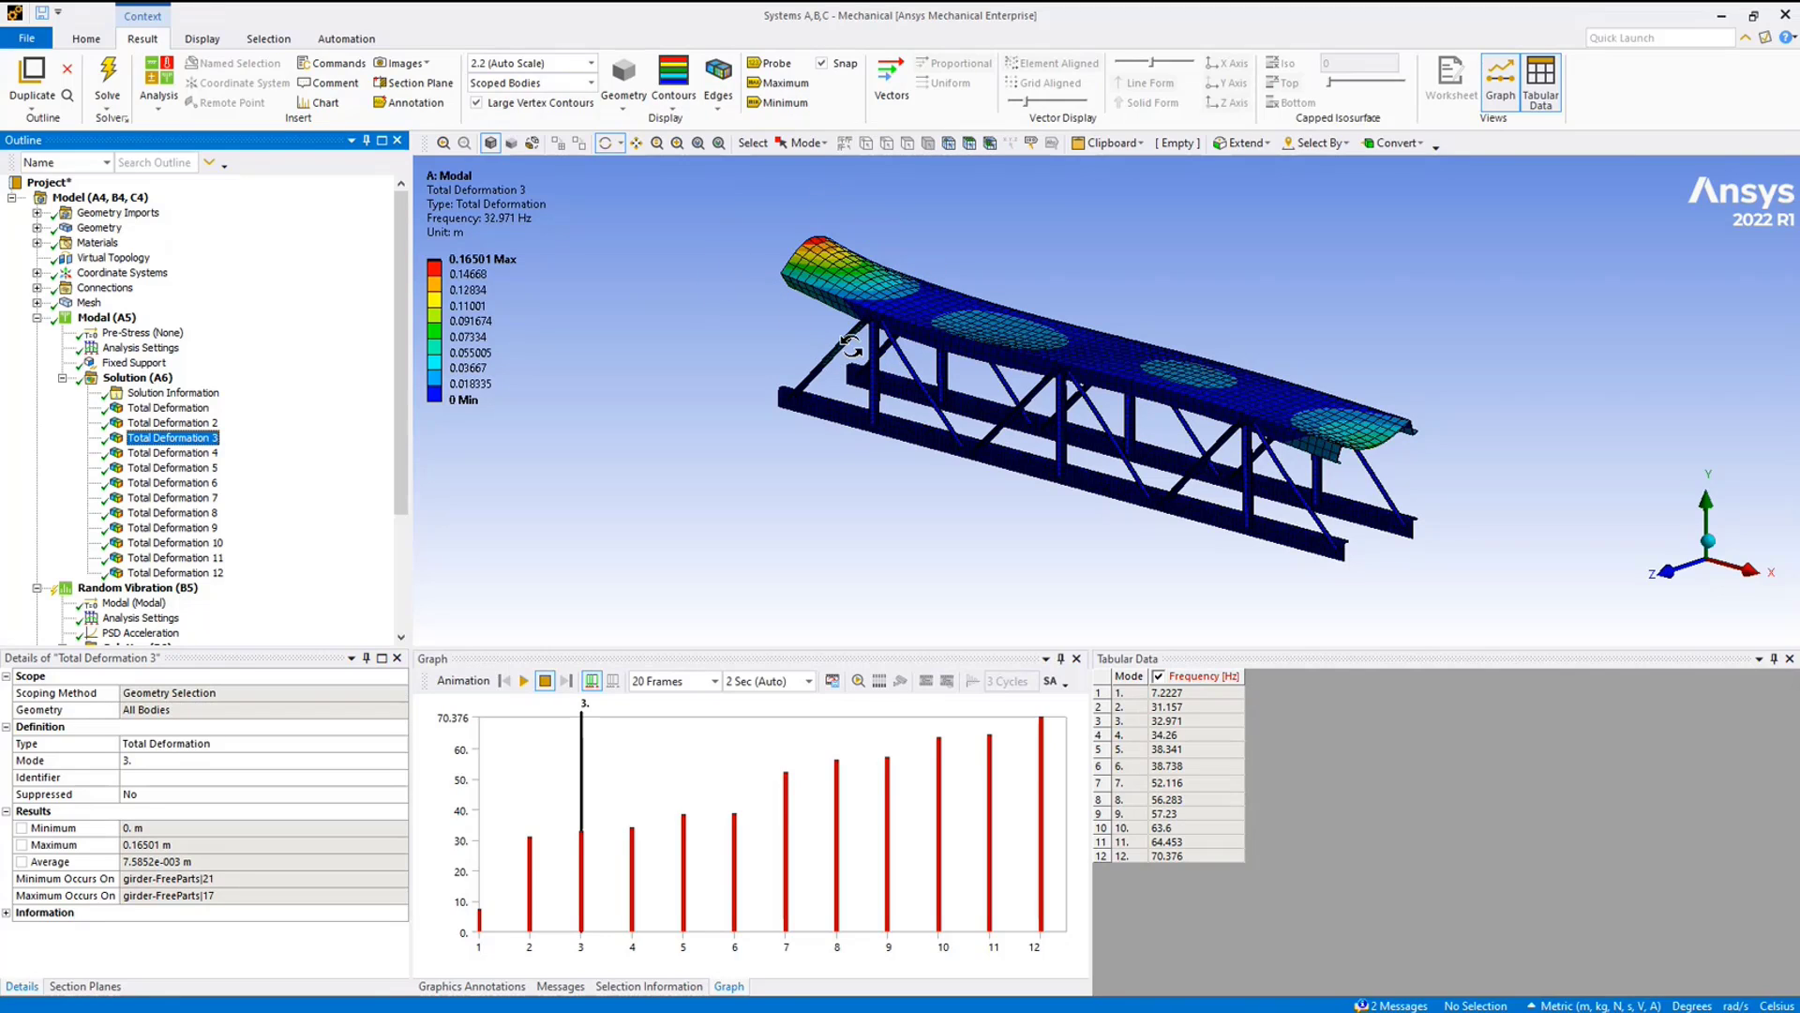
left_click(173, 453)
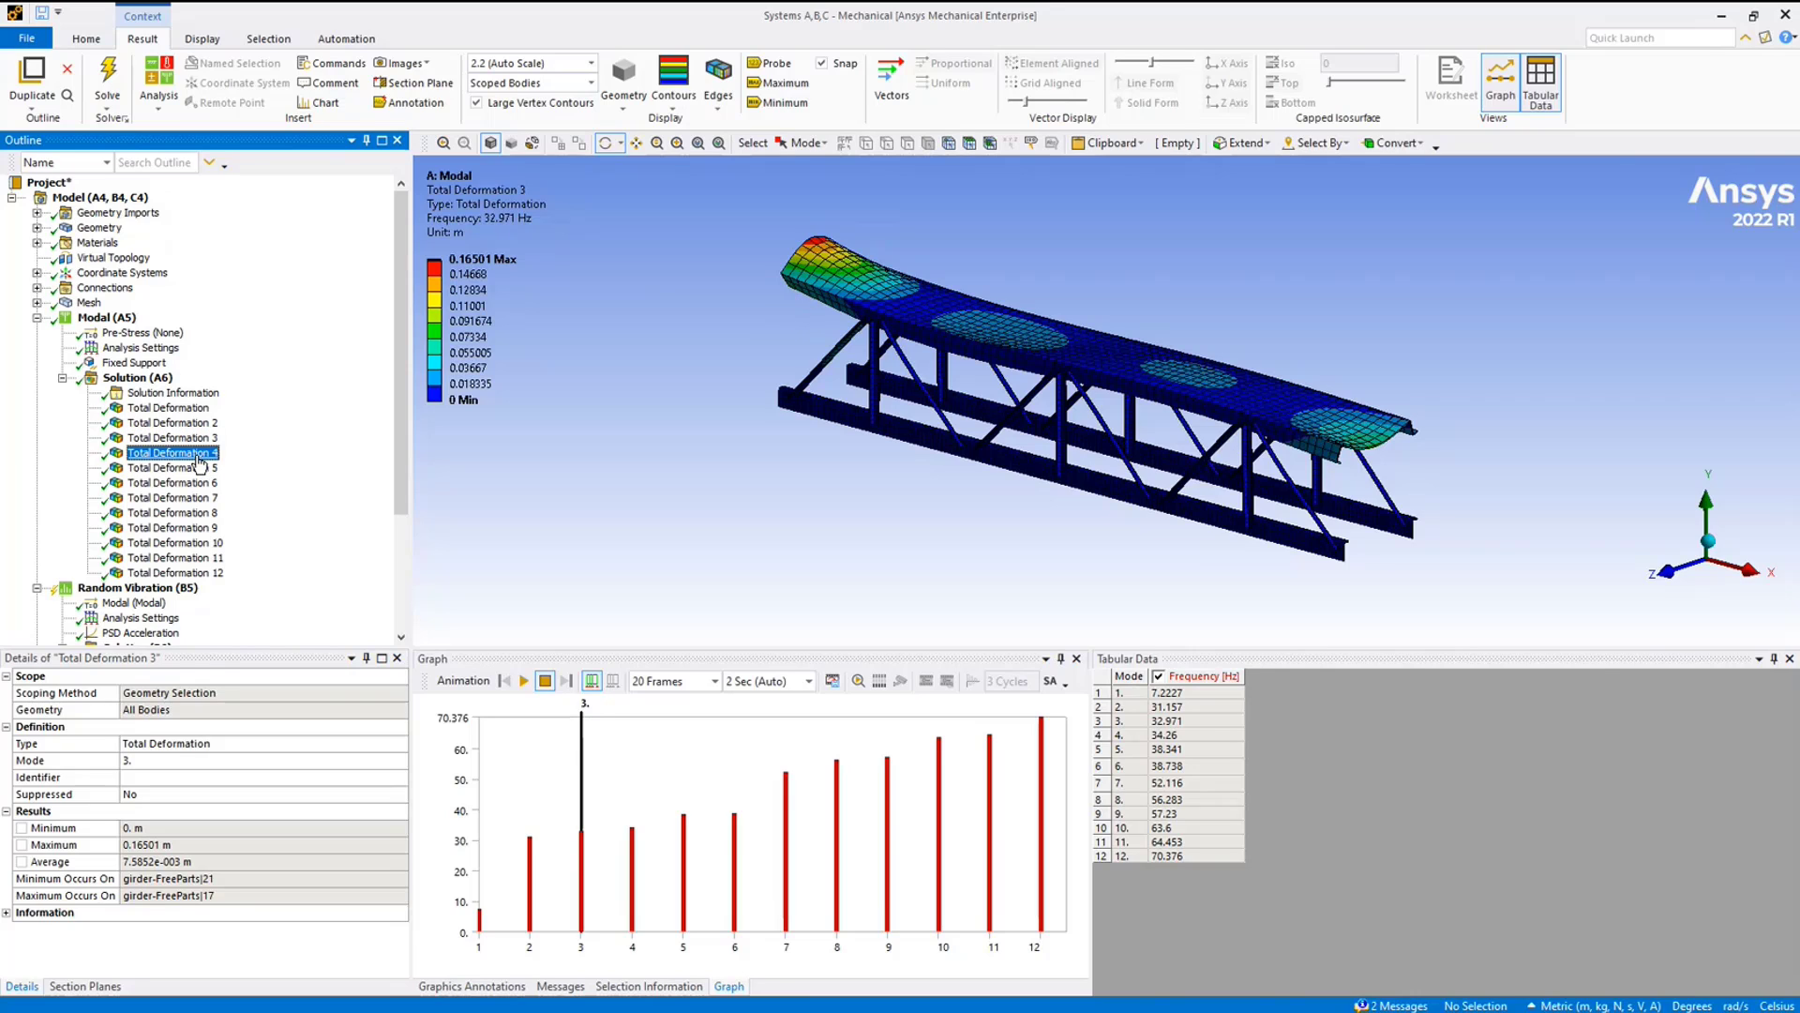
left_click_drag(1392, 387, 1154, 511)
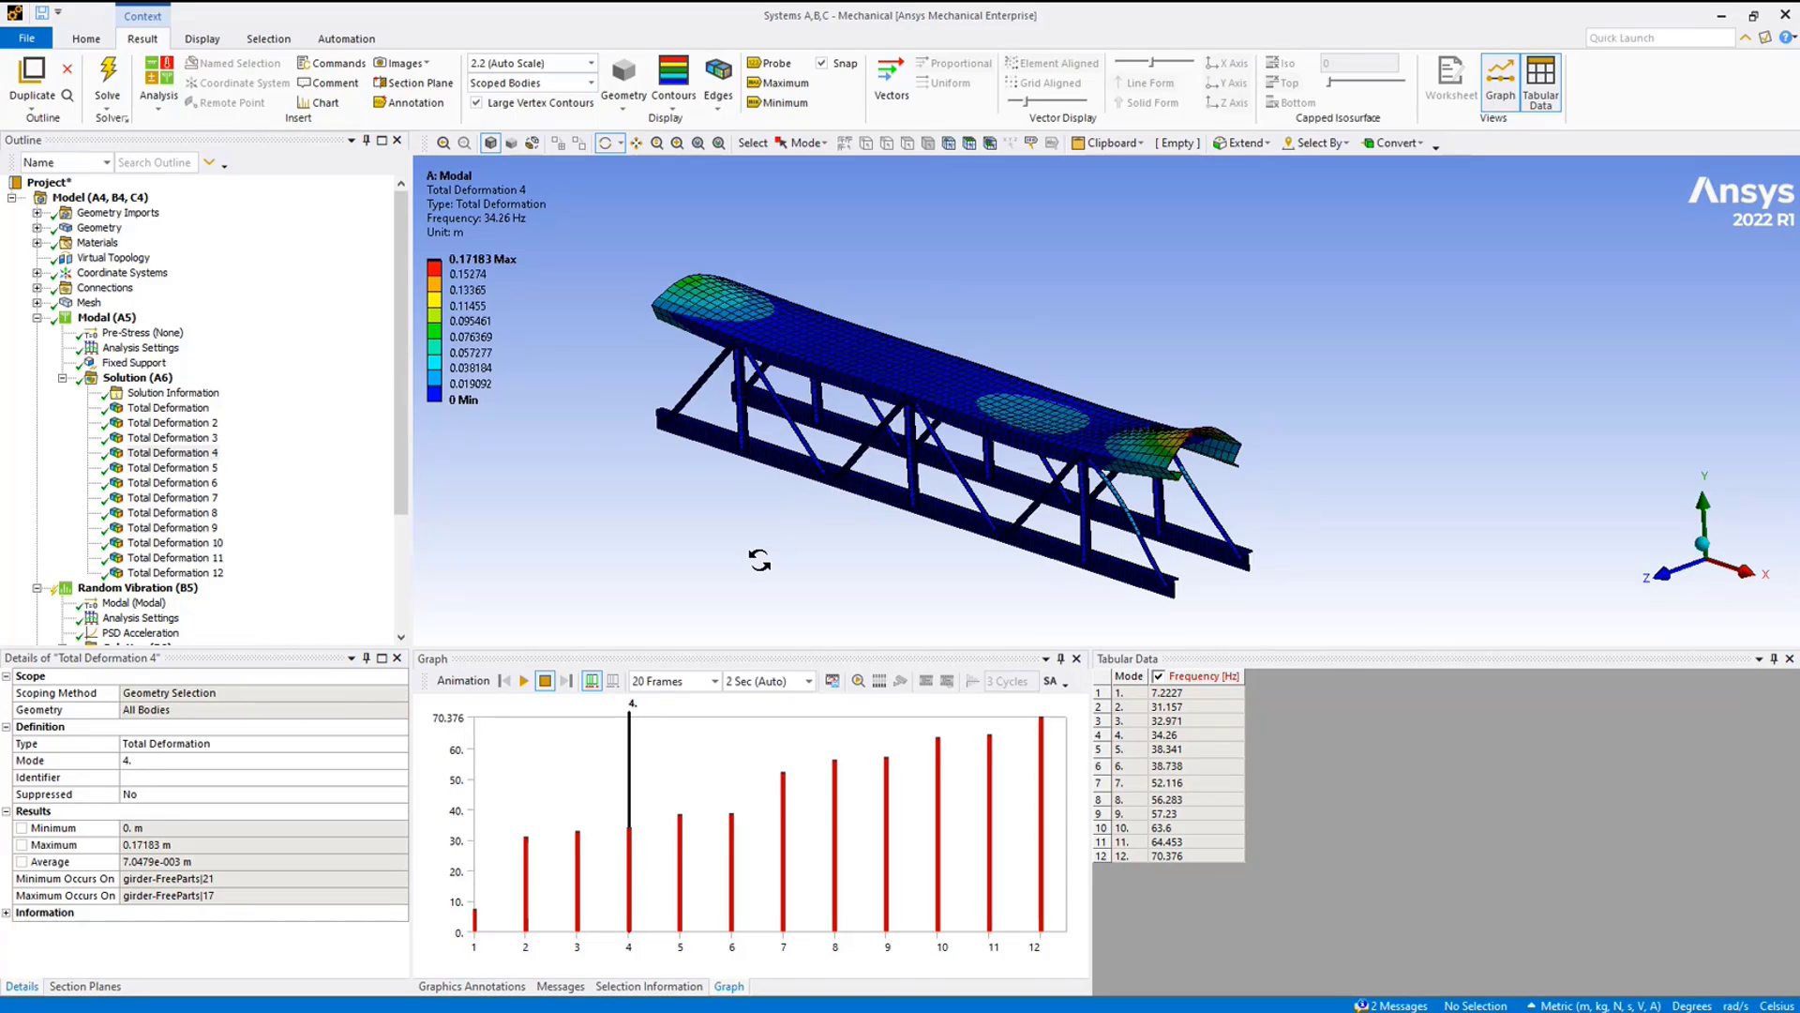
left_click(62, 378)
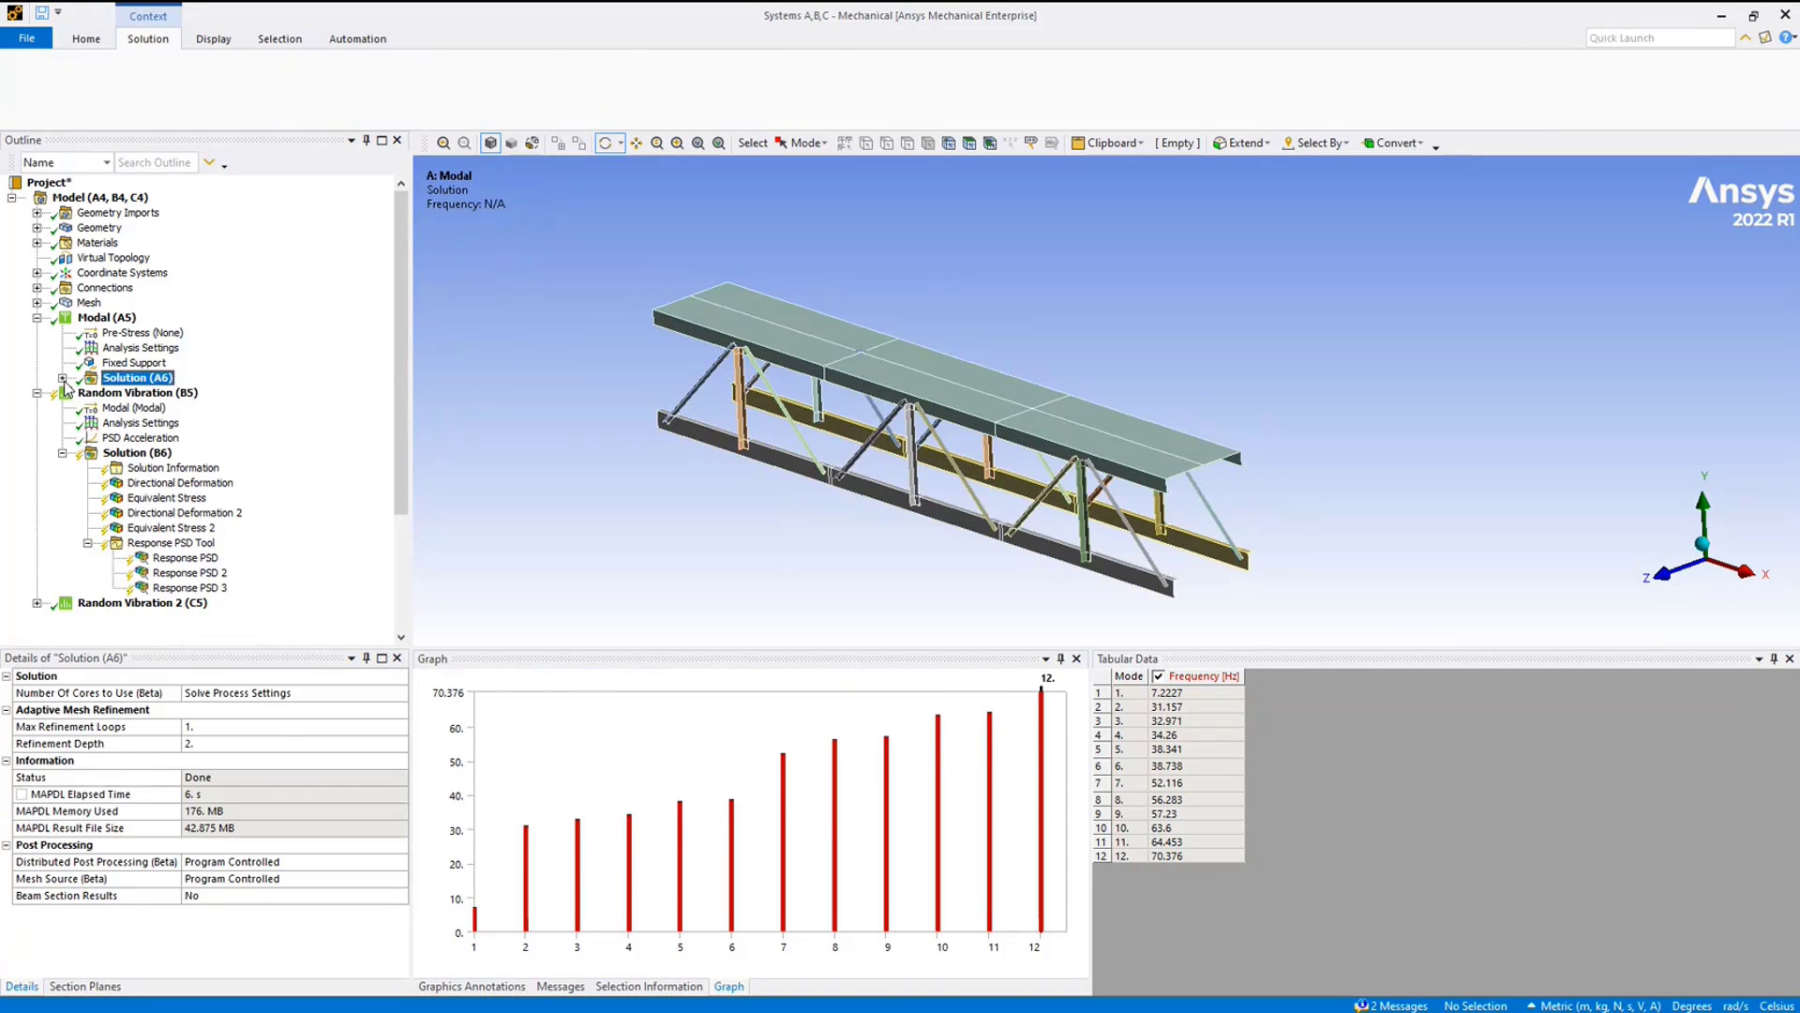
left_click(36, 318)
Add a fifth point at 60 Hz with an acceleration of 10 to the PSD Acceleration table of Random Vibration (B5)
left_click(141, 379)
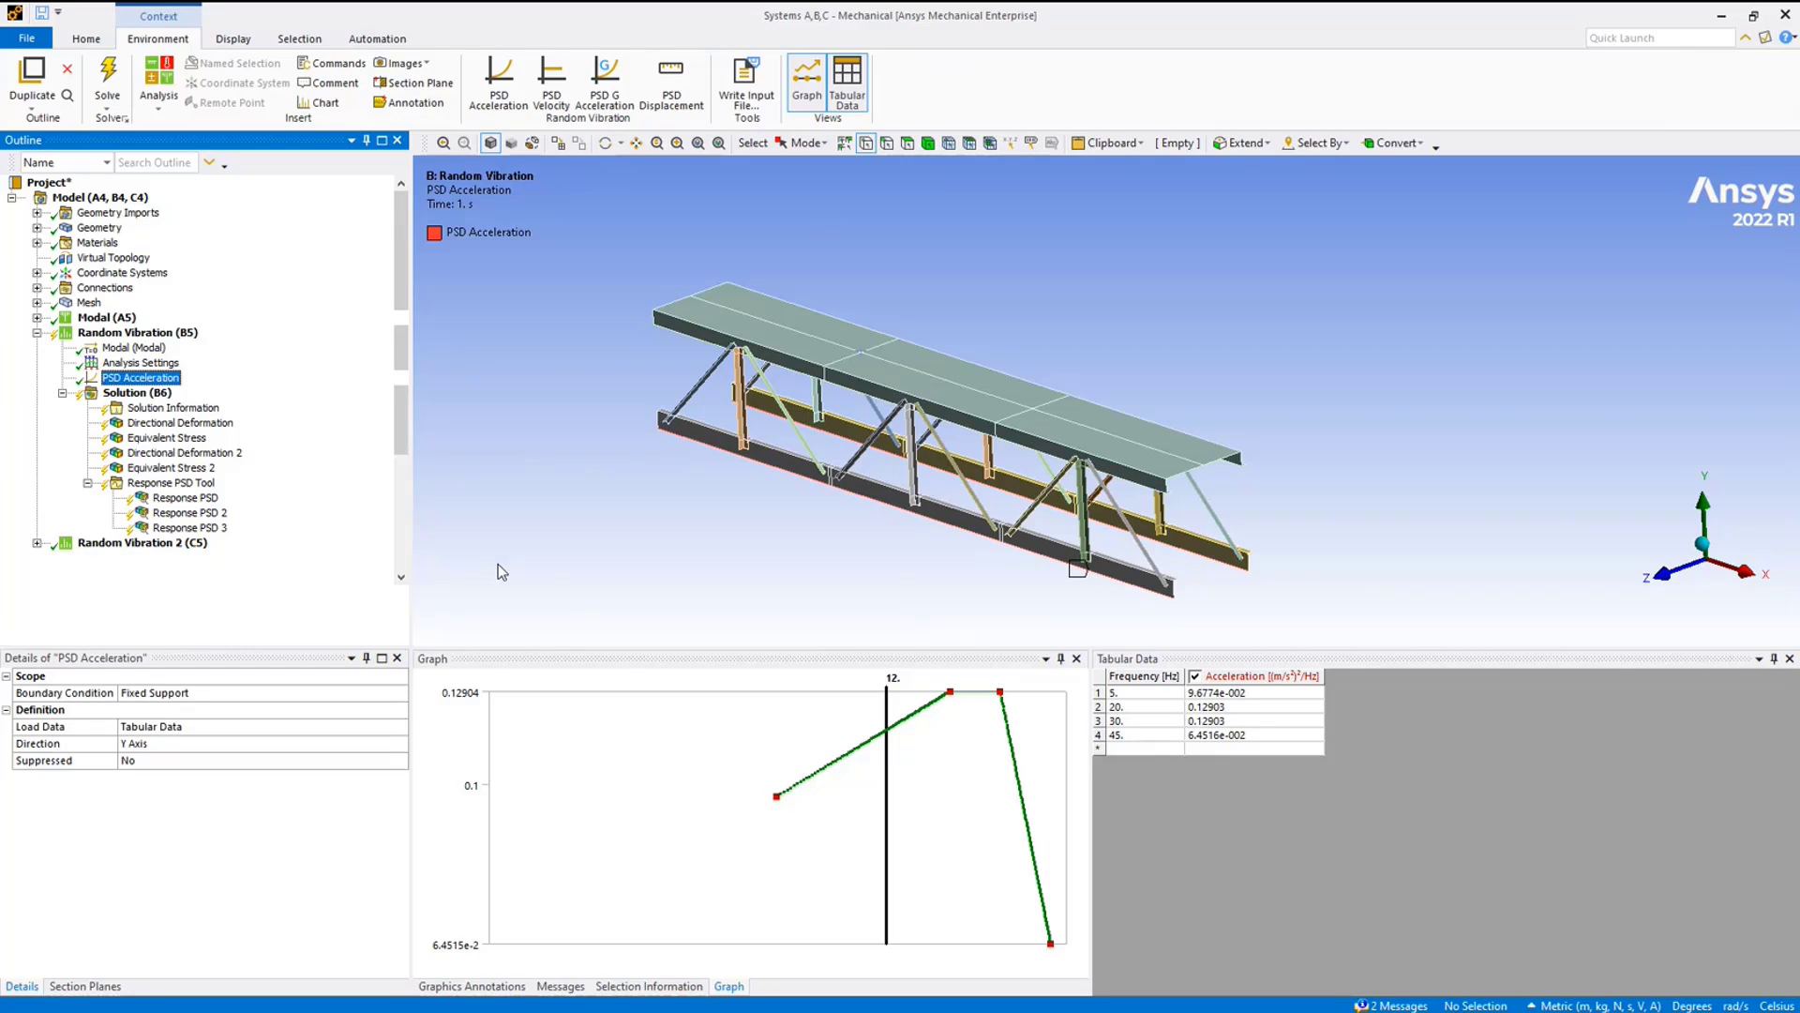
left_click(1146, 747)
type("6")
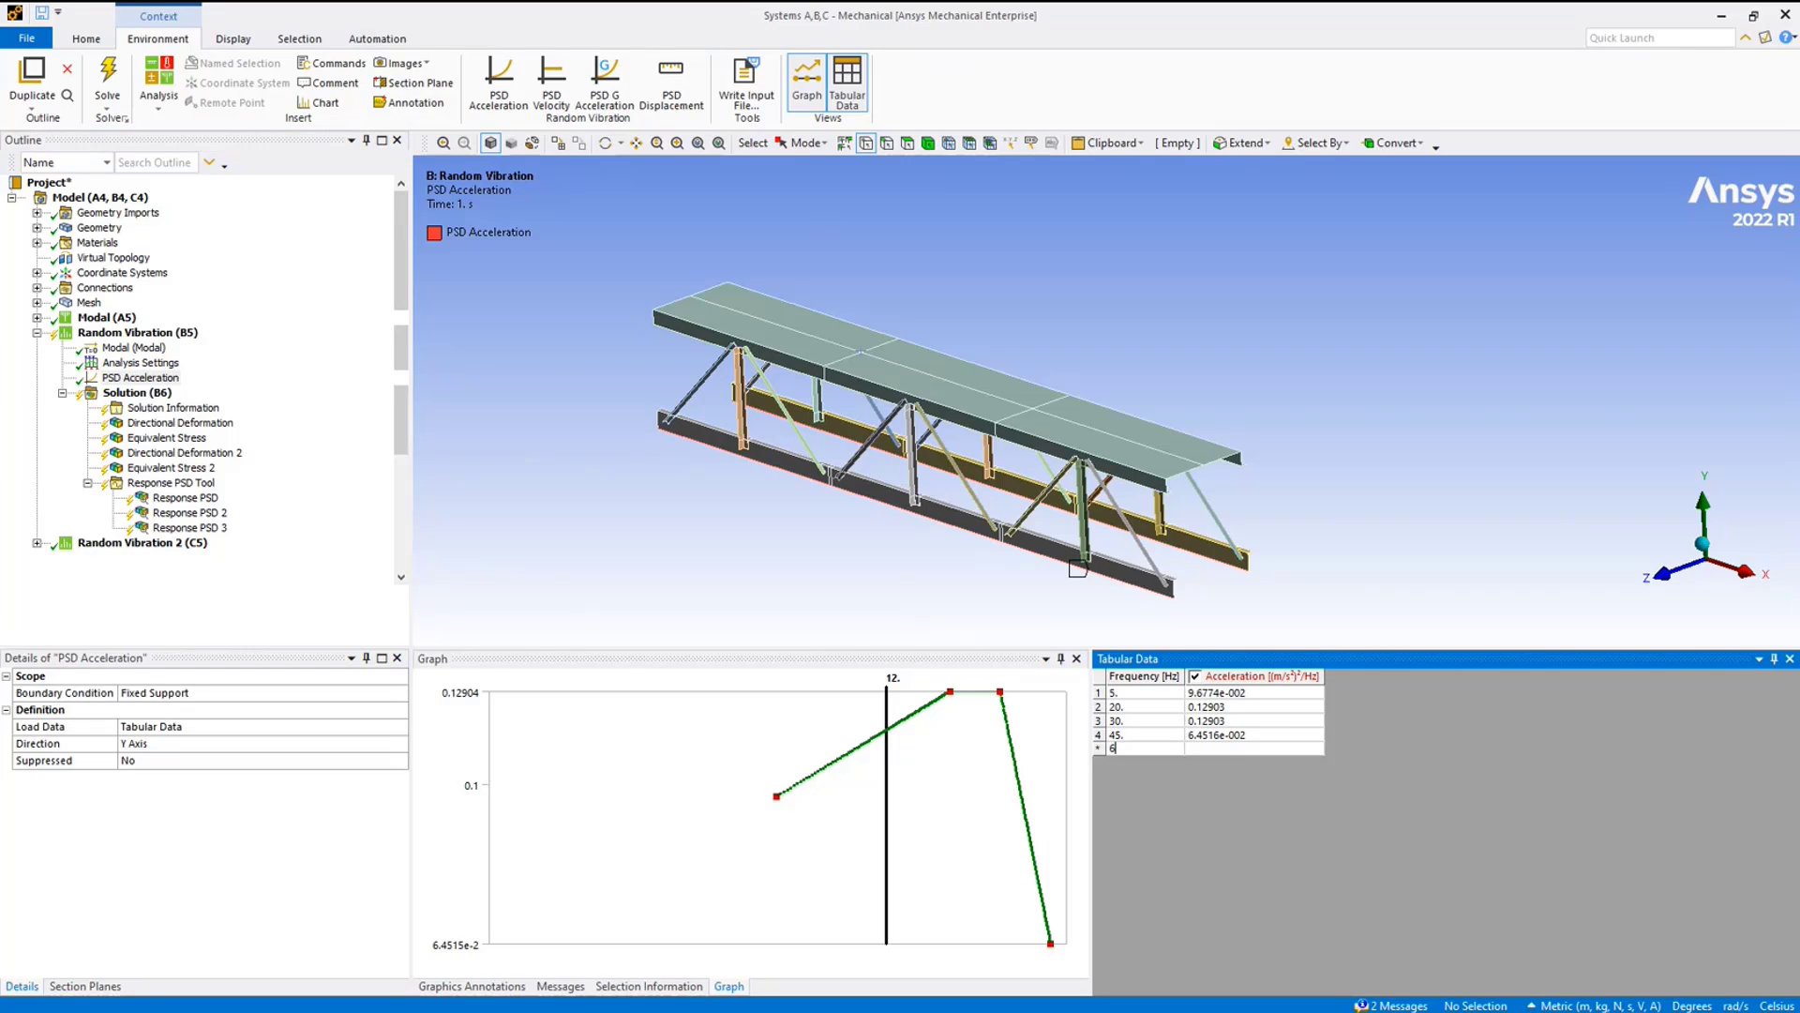
type("0")
key("Tab")
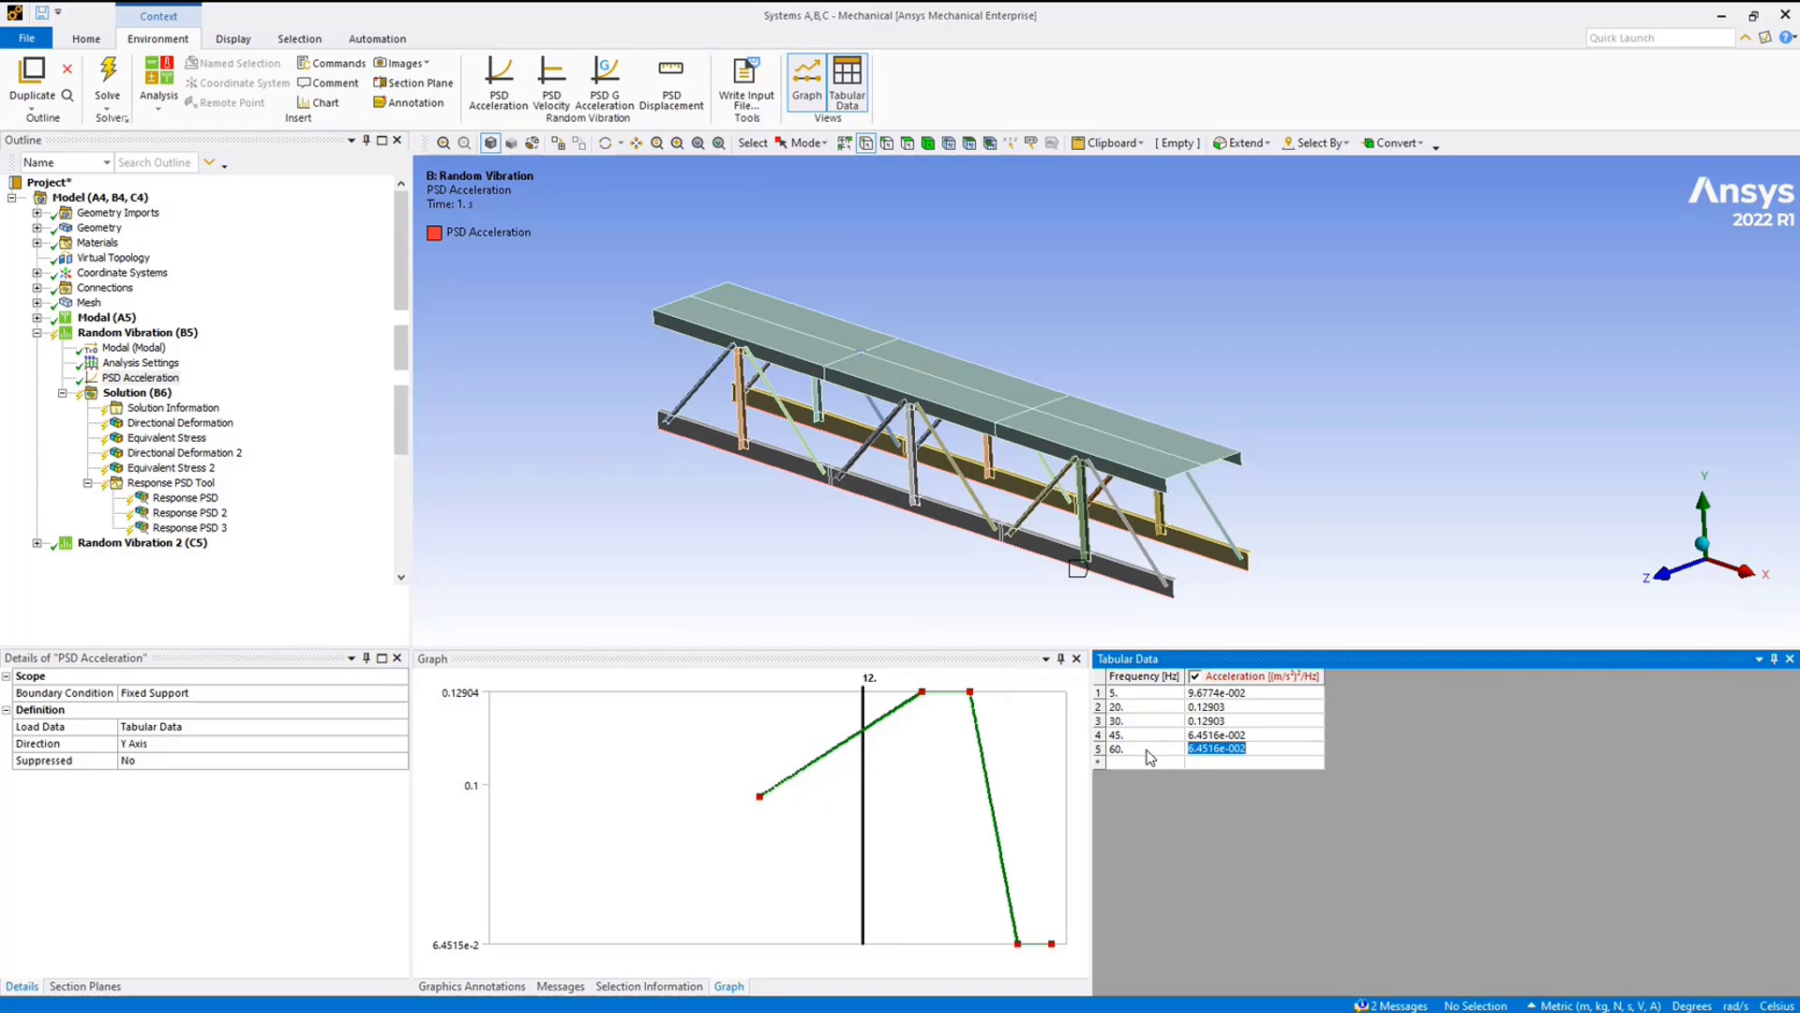
type("10")
key("Tab")
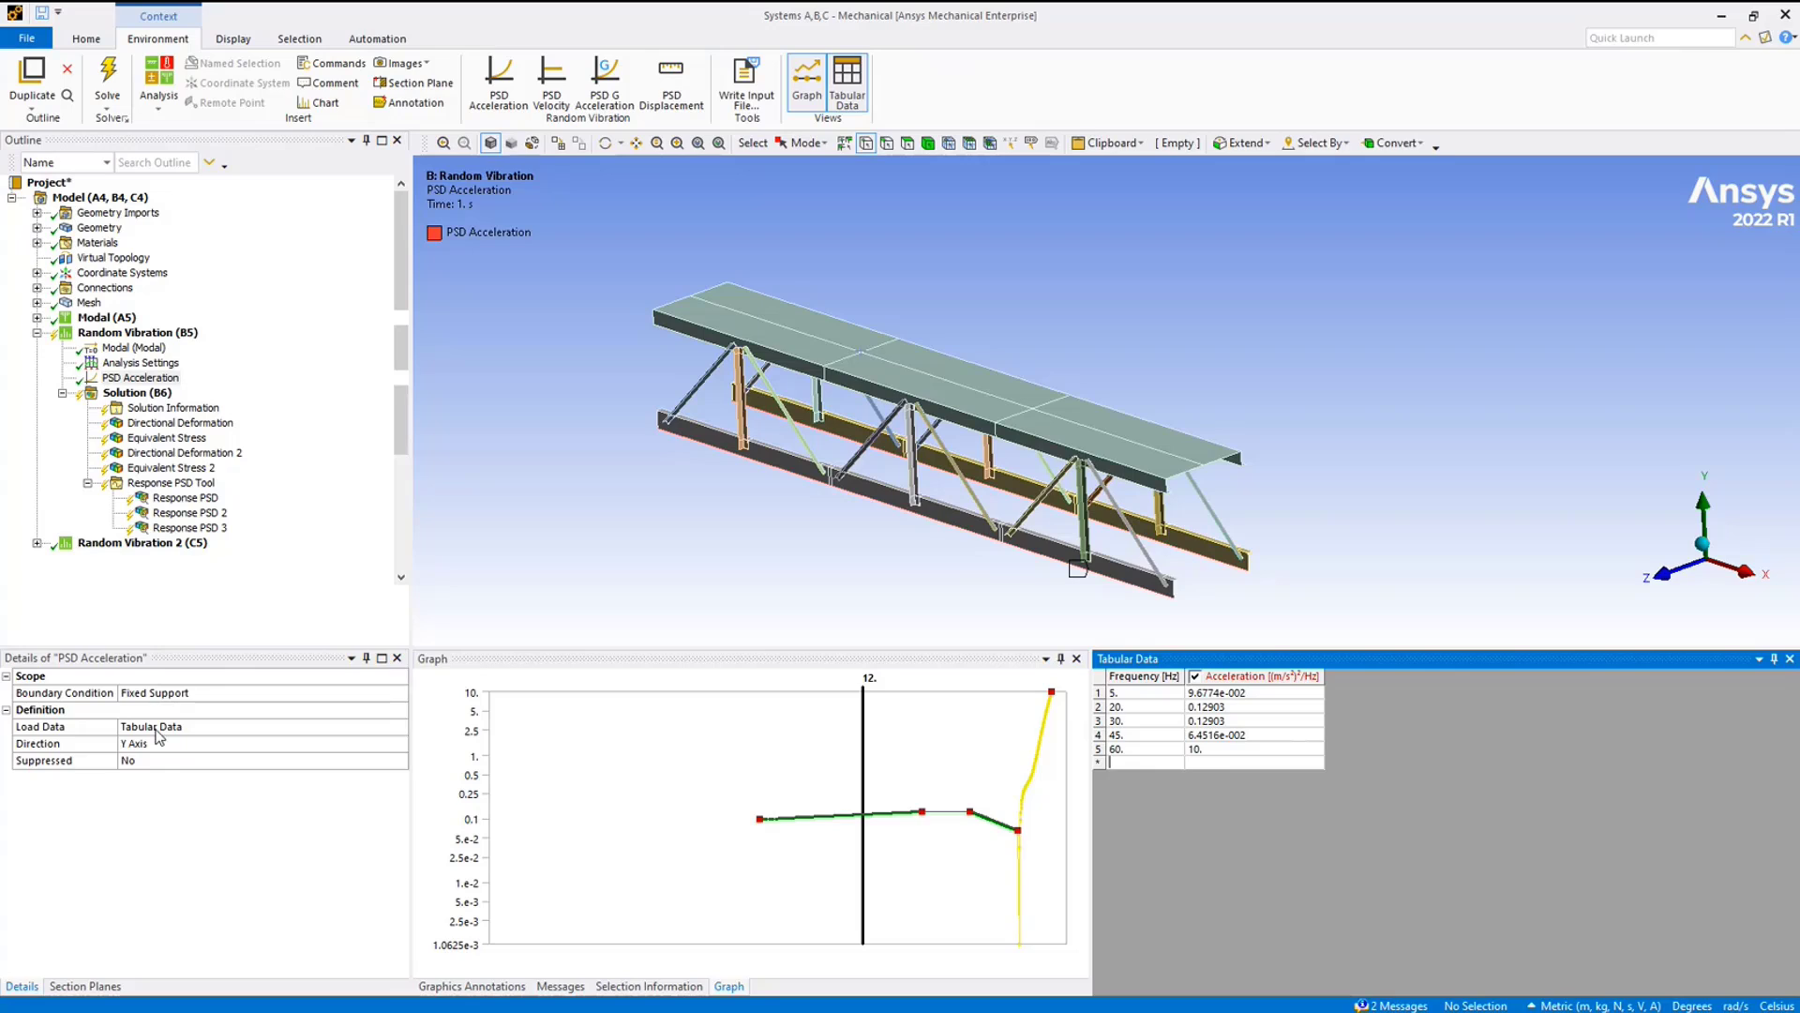
Apply Improved Fit to the load data of the PSD Acceleration
left_click(63, 731)
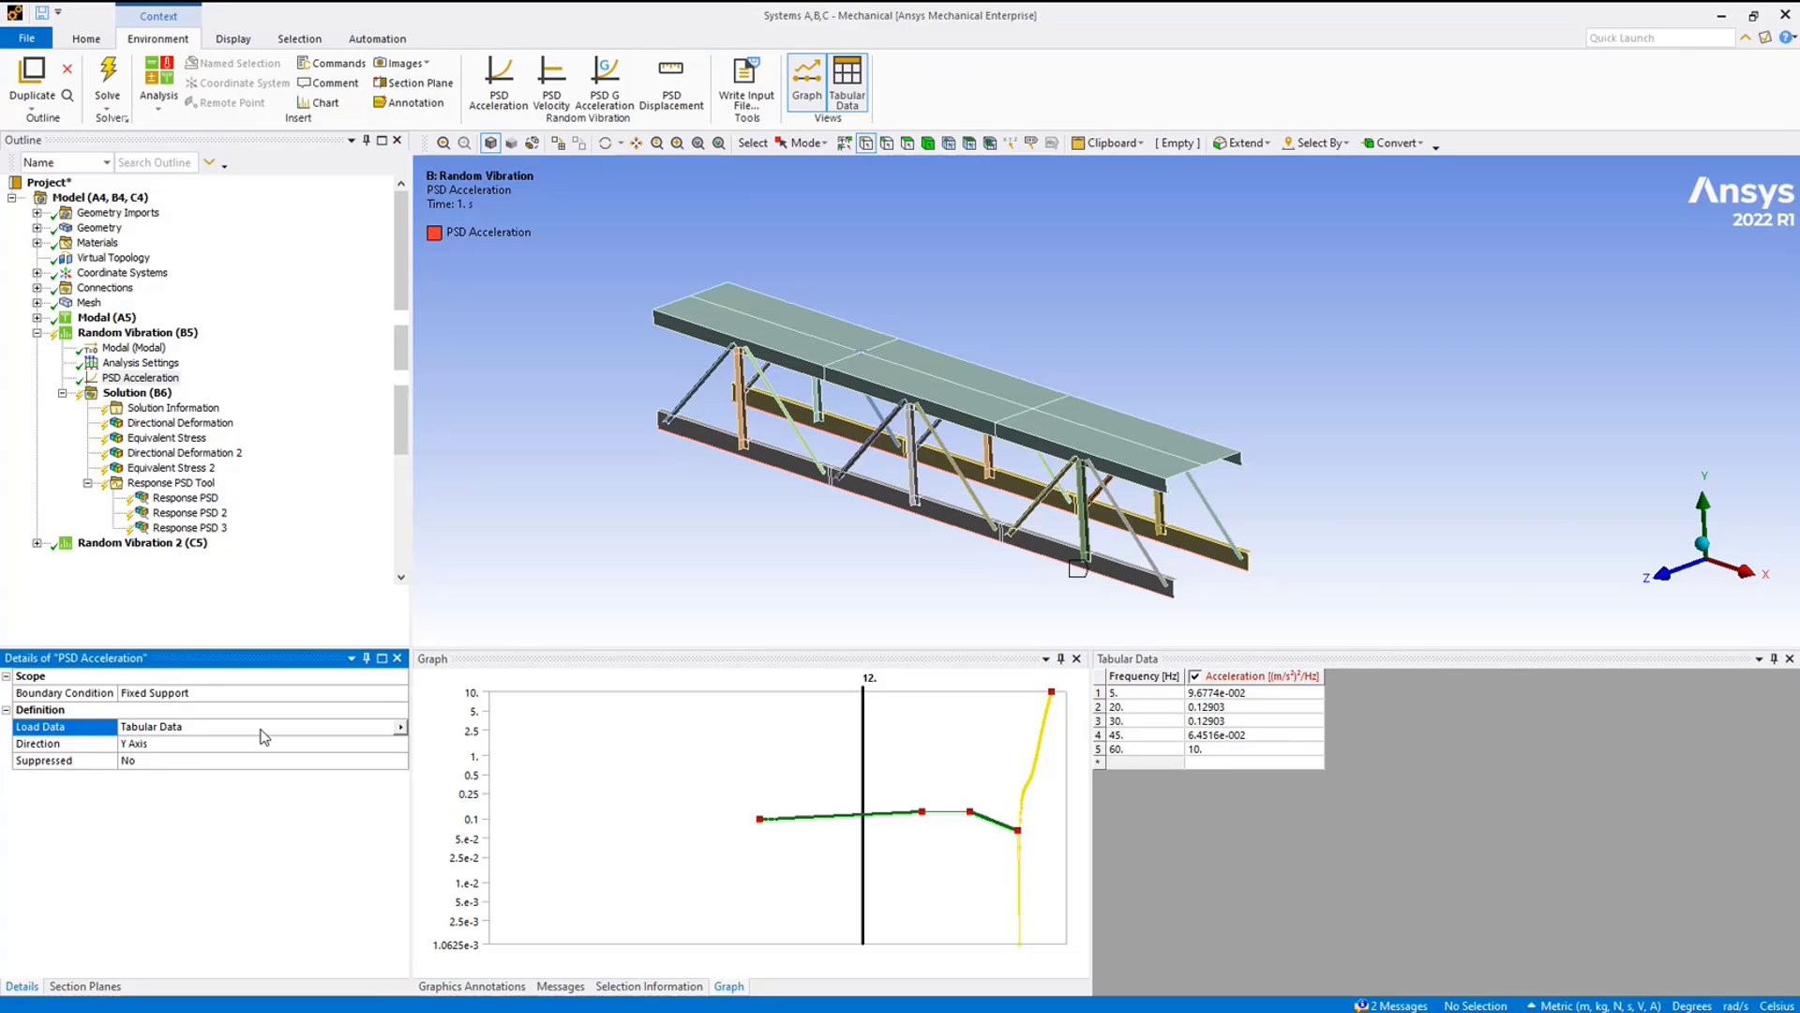
left_click(400, 728)
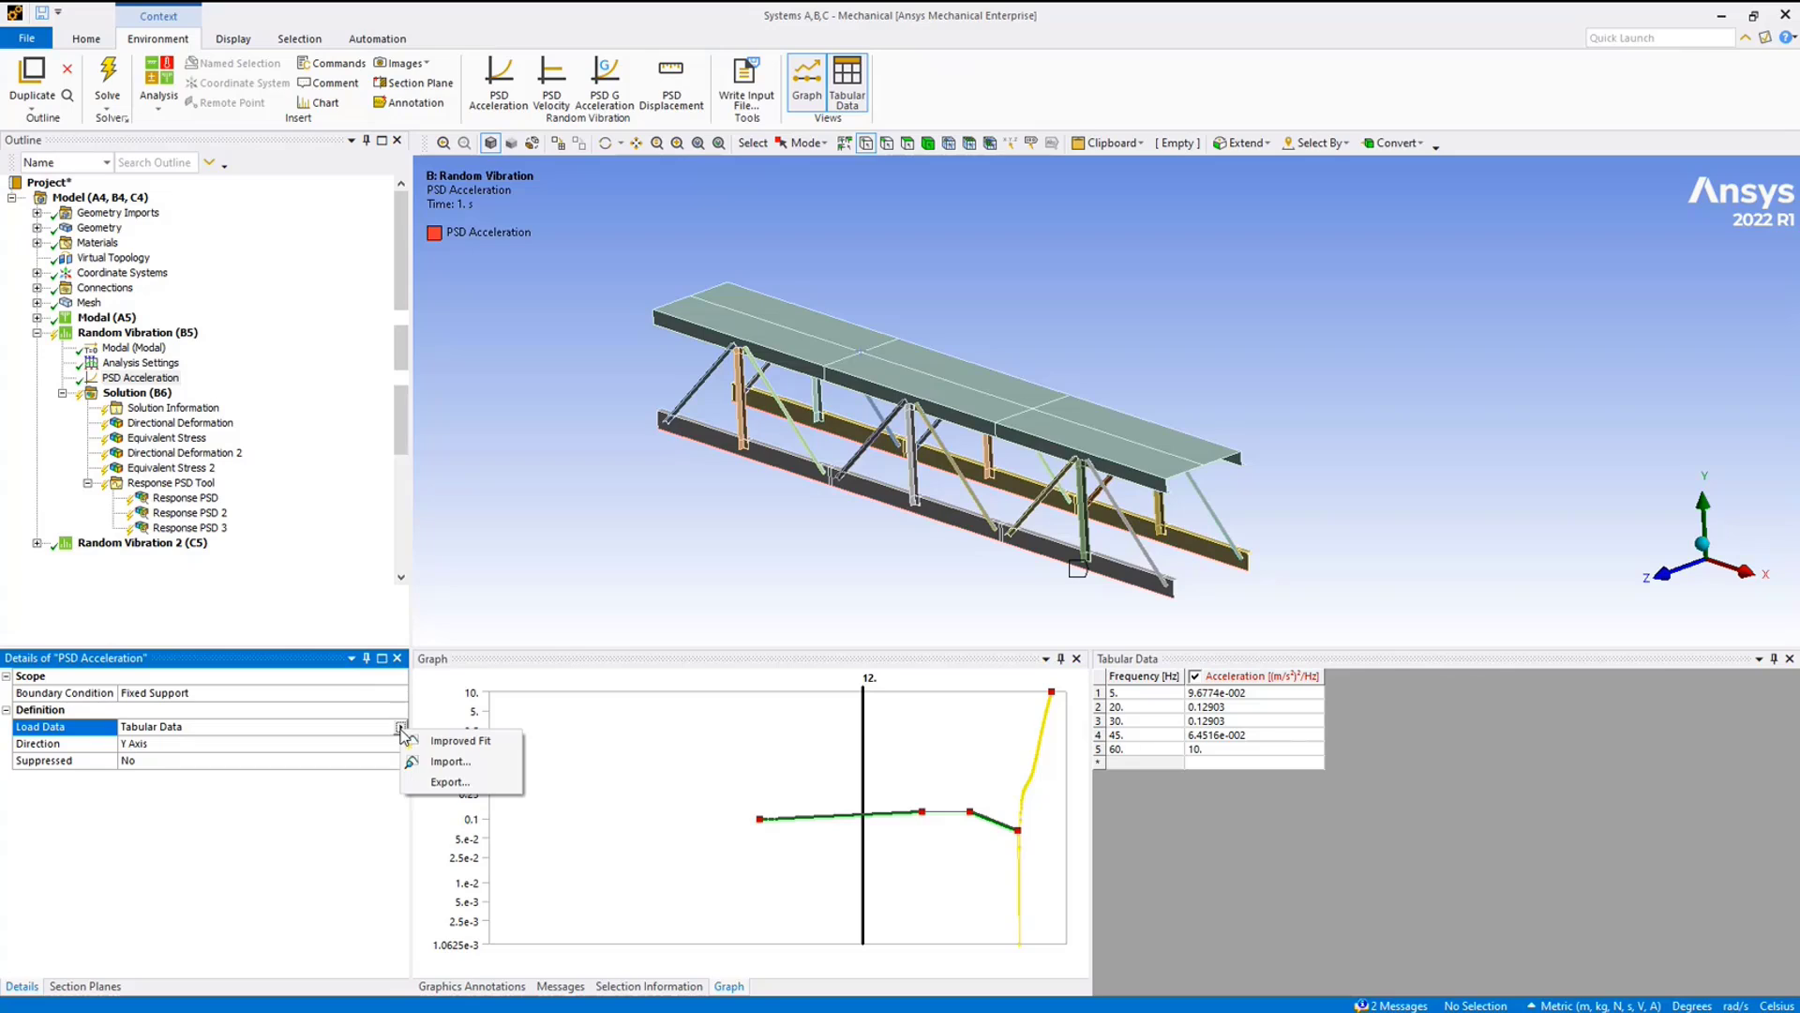
left_click(498, 742)
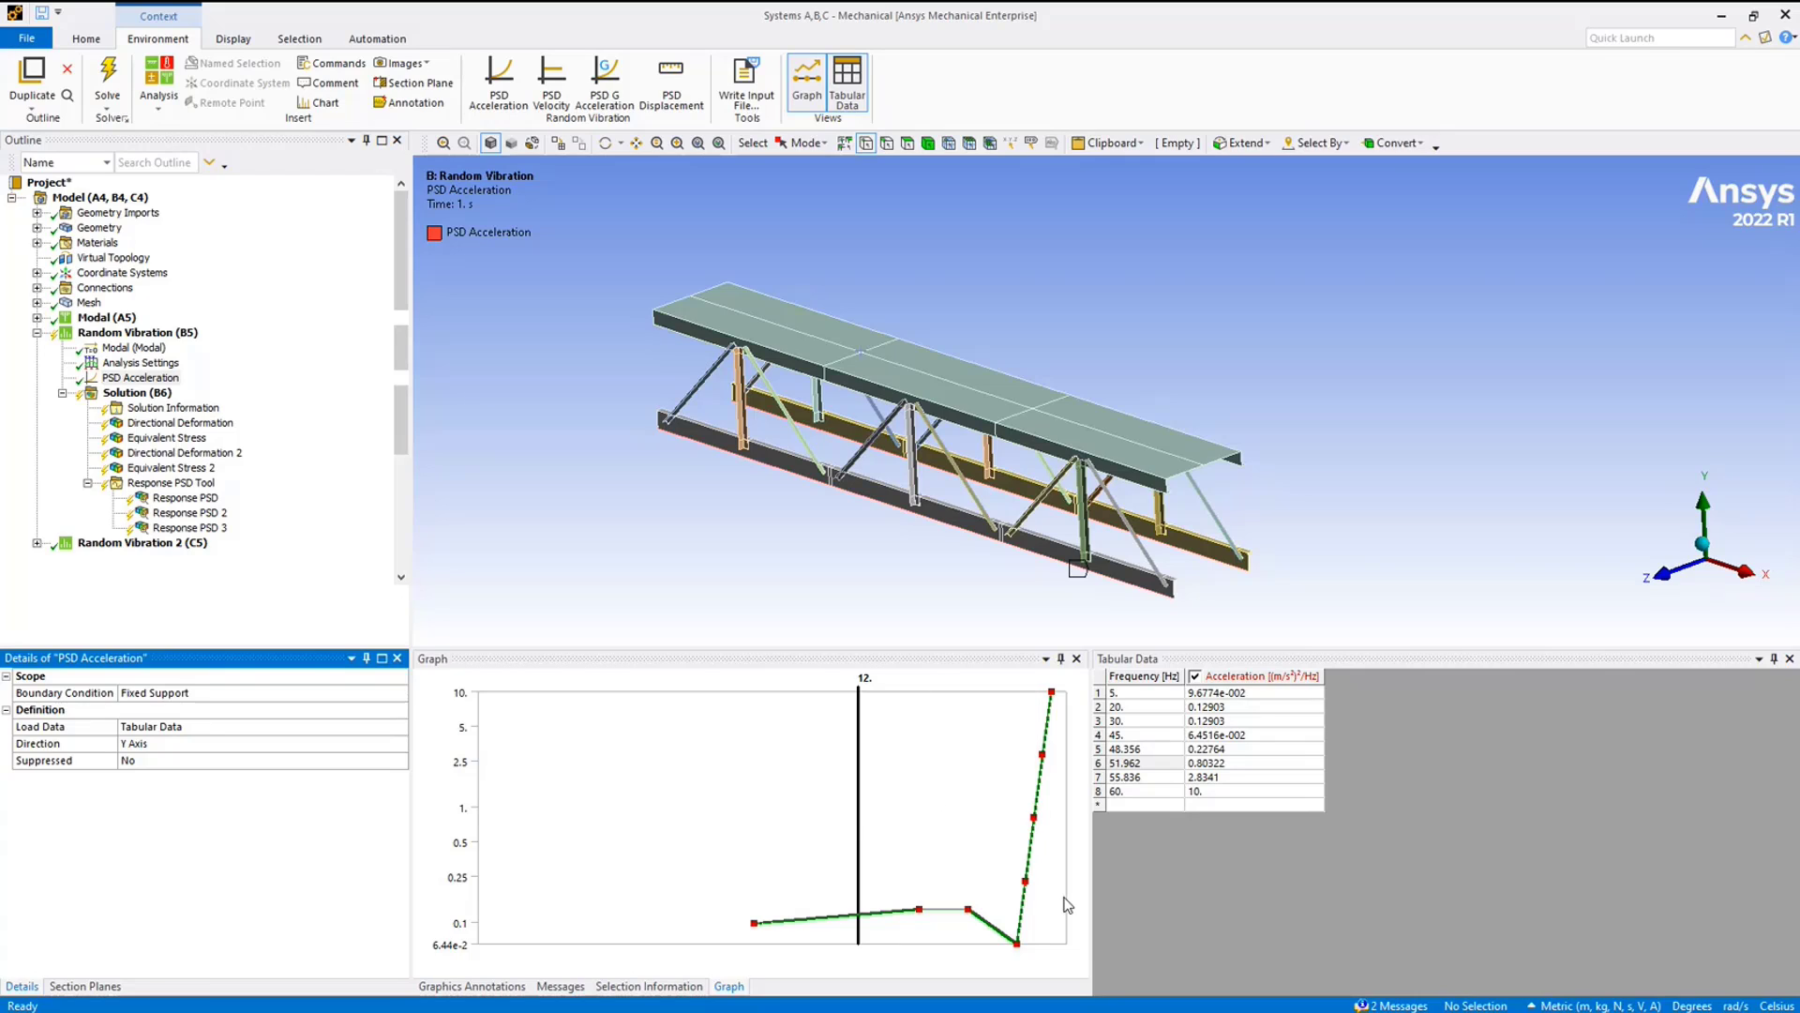
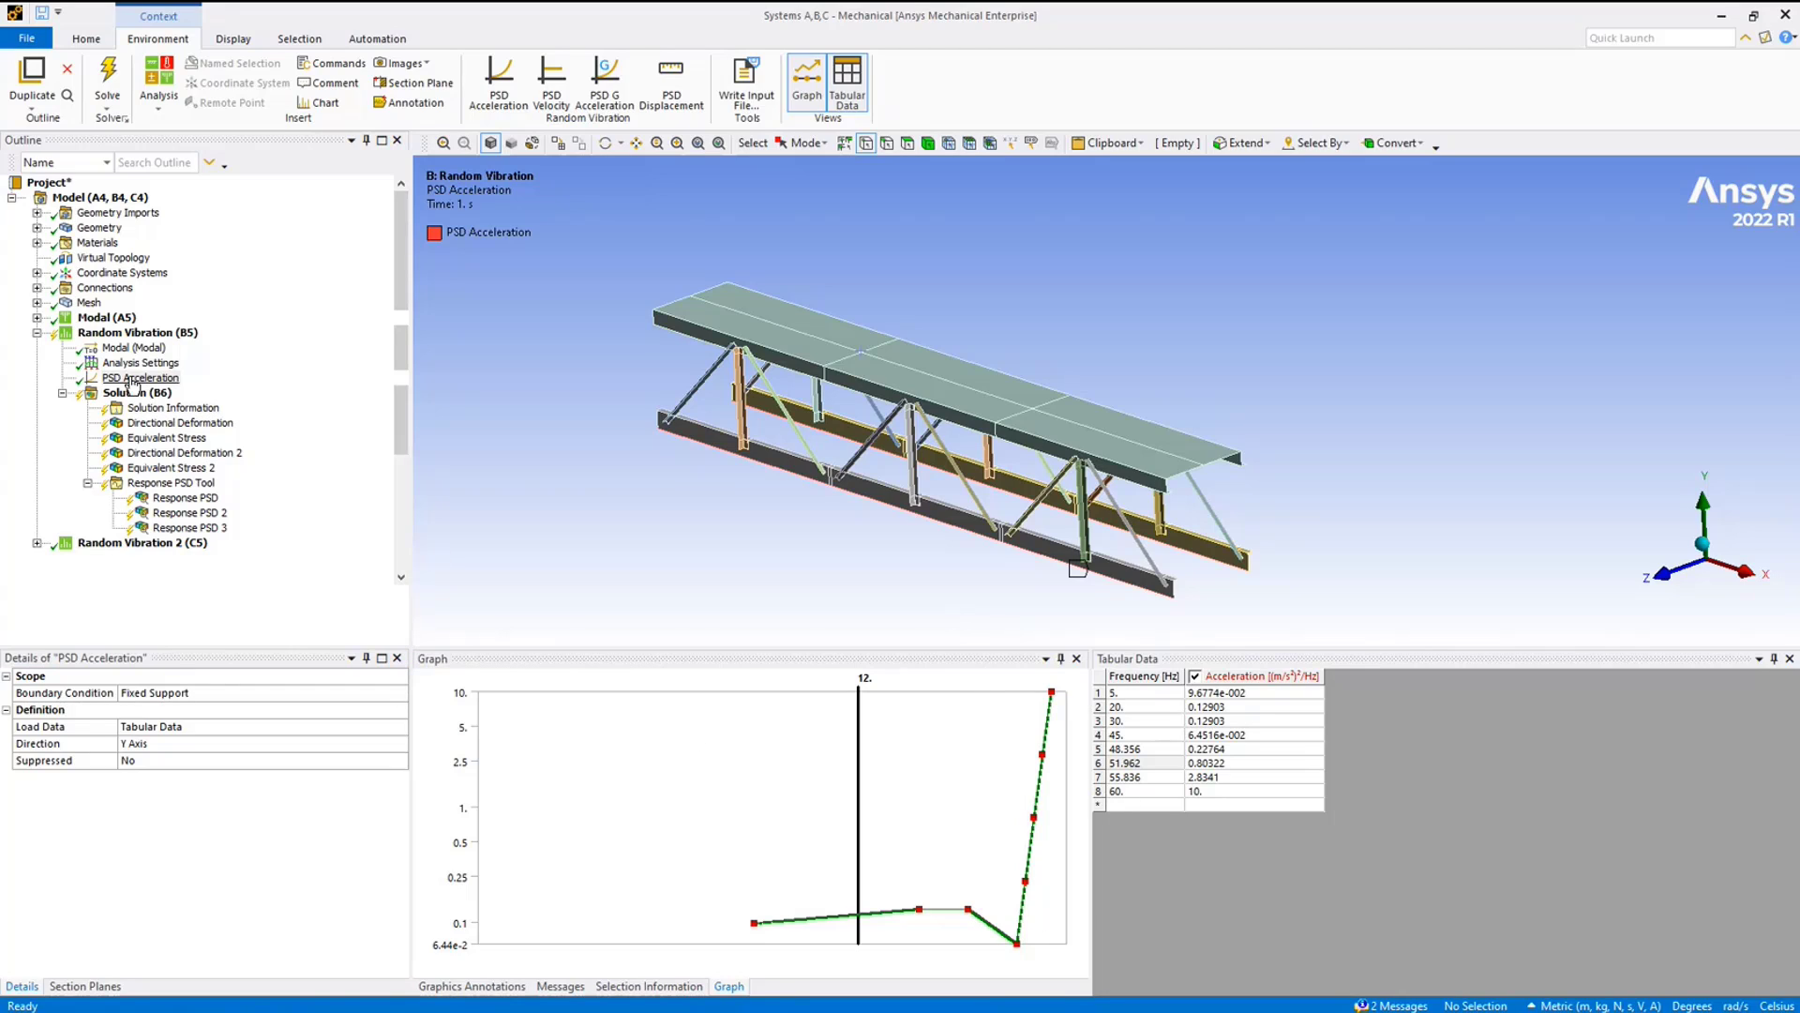
Examine the PSD base excitation types available for insertion under Random Vibration (B5), without adding one
left_click(141, 377)
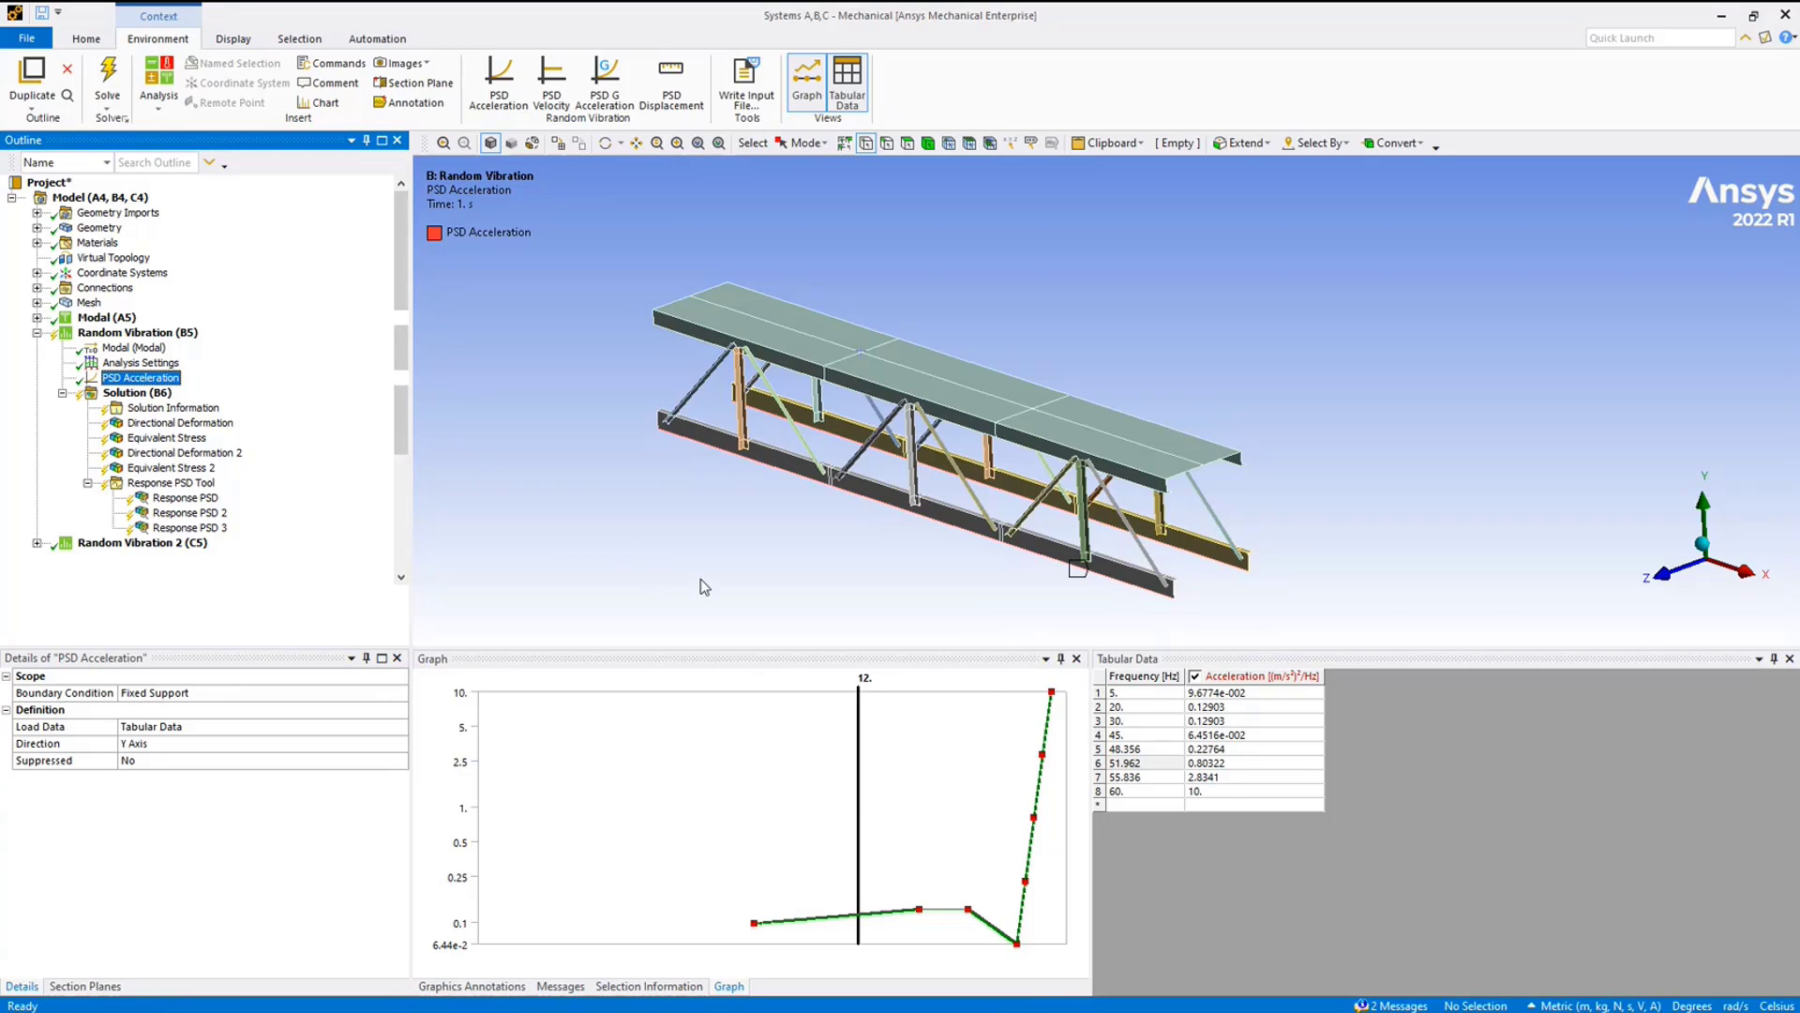
left_click(187, 339)
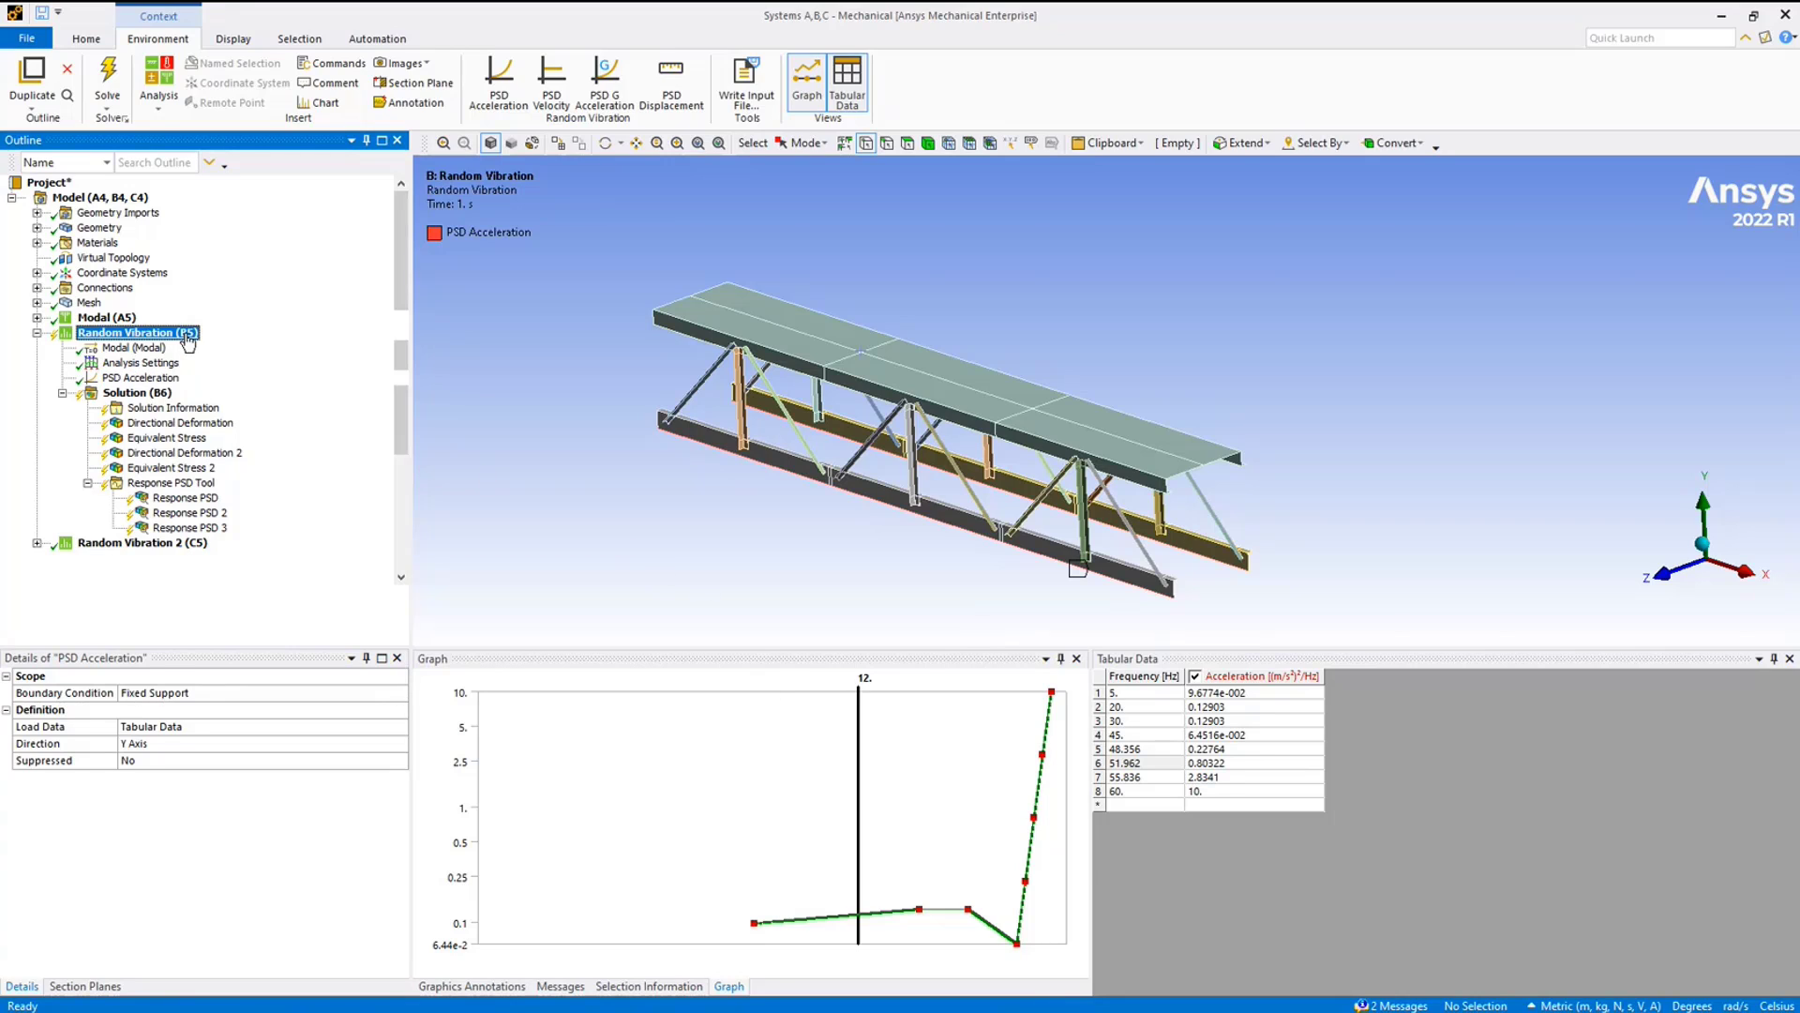
right_click(186, 339)
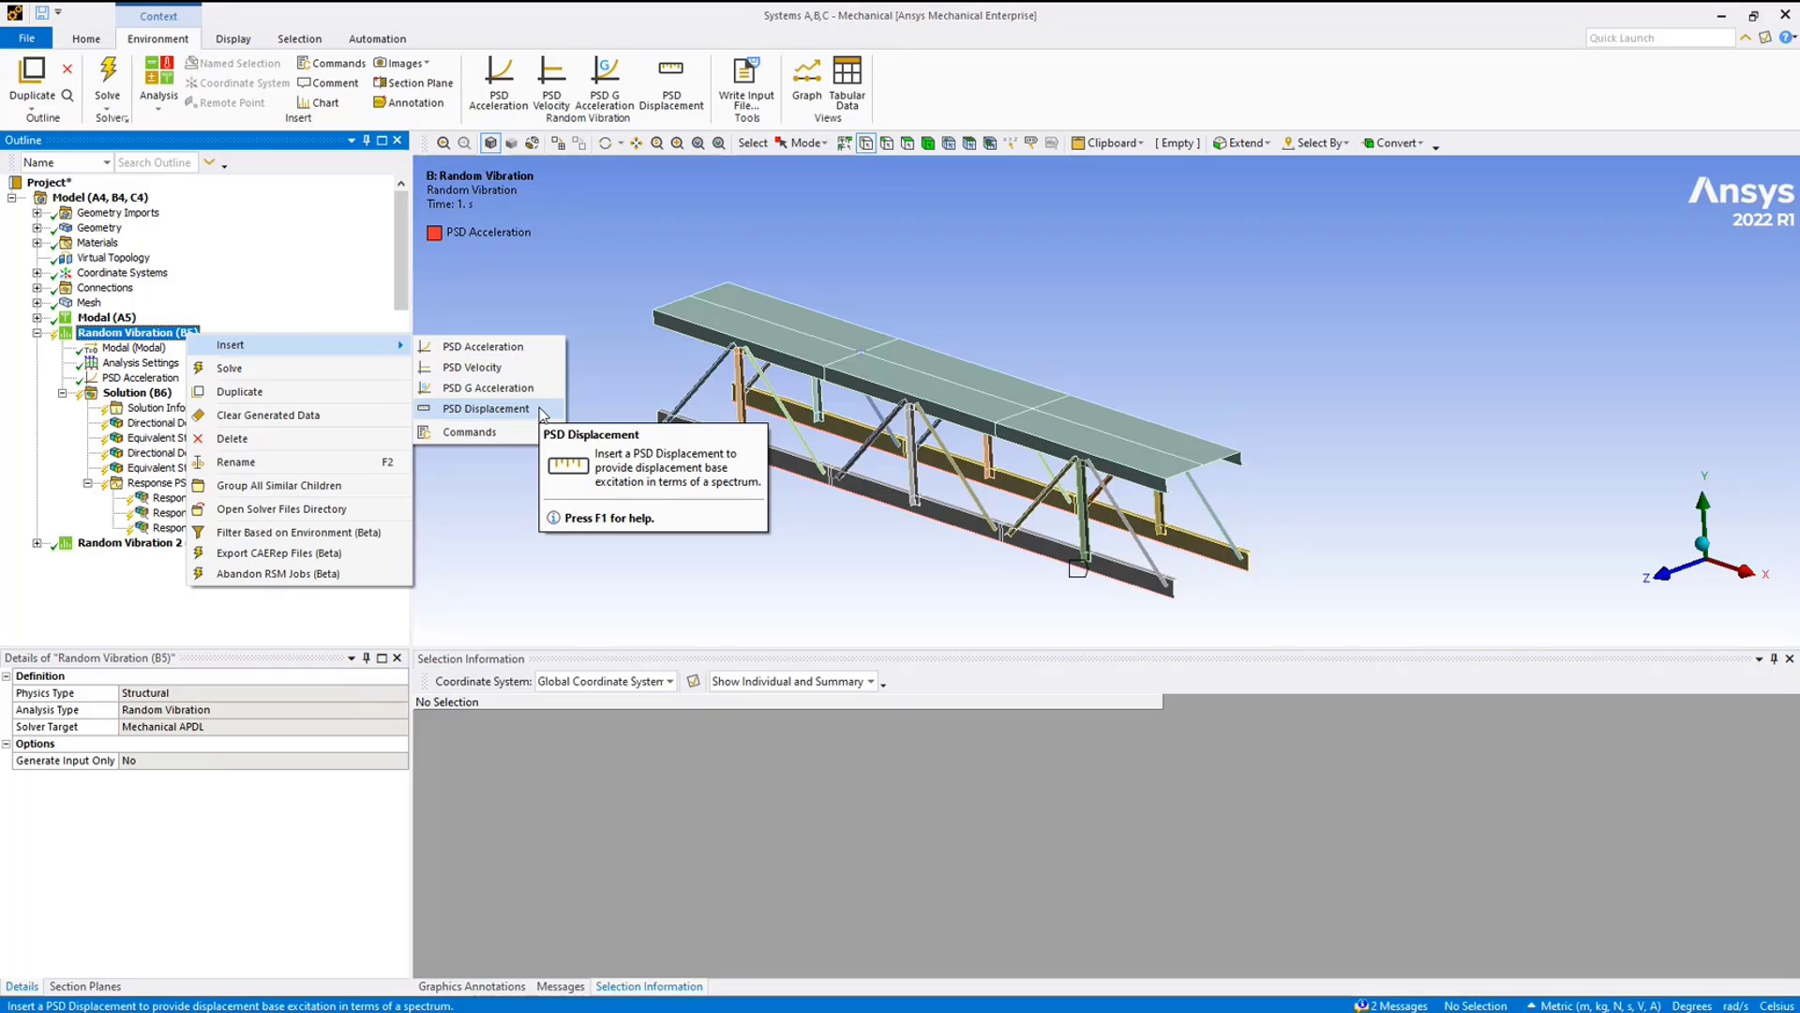
left_click(573, 309)
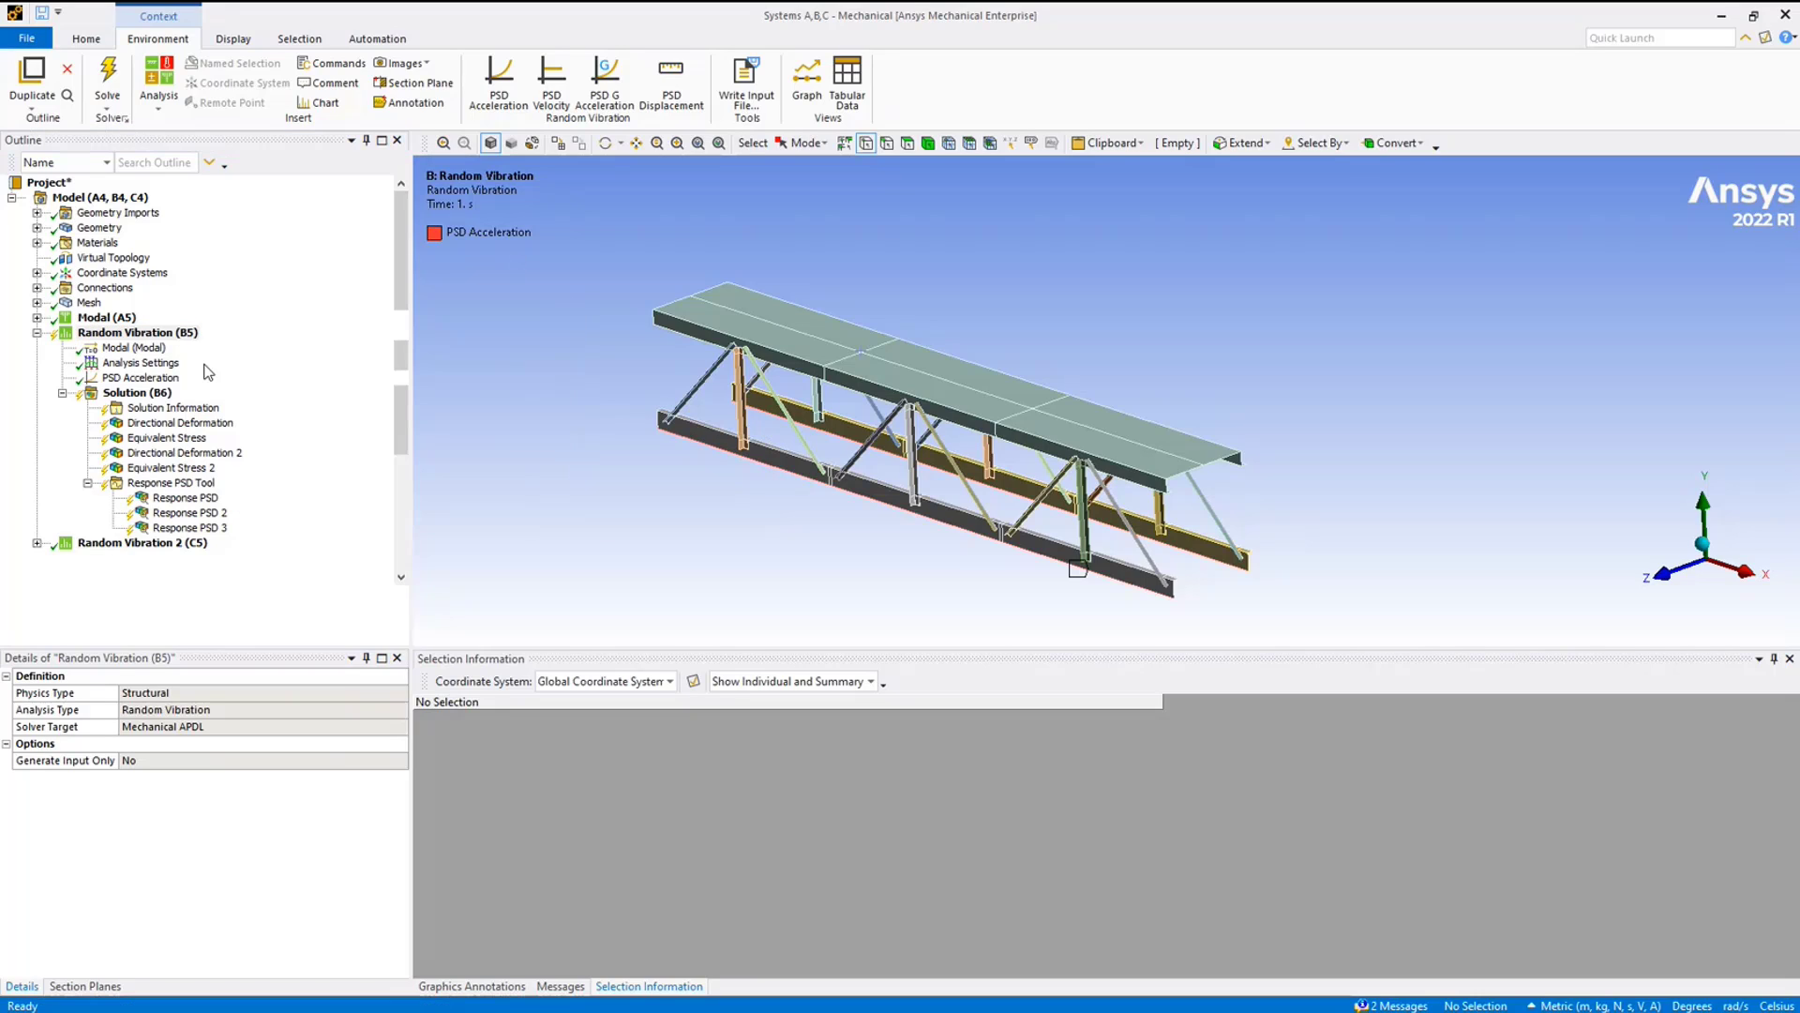
Collapse Random Vibration (B5), expand Random Vibration 2 (C5) and display its PSD Acceleration input
left_click(37, 333)
left_click(37, 348)
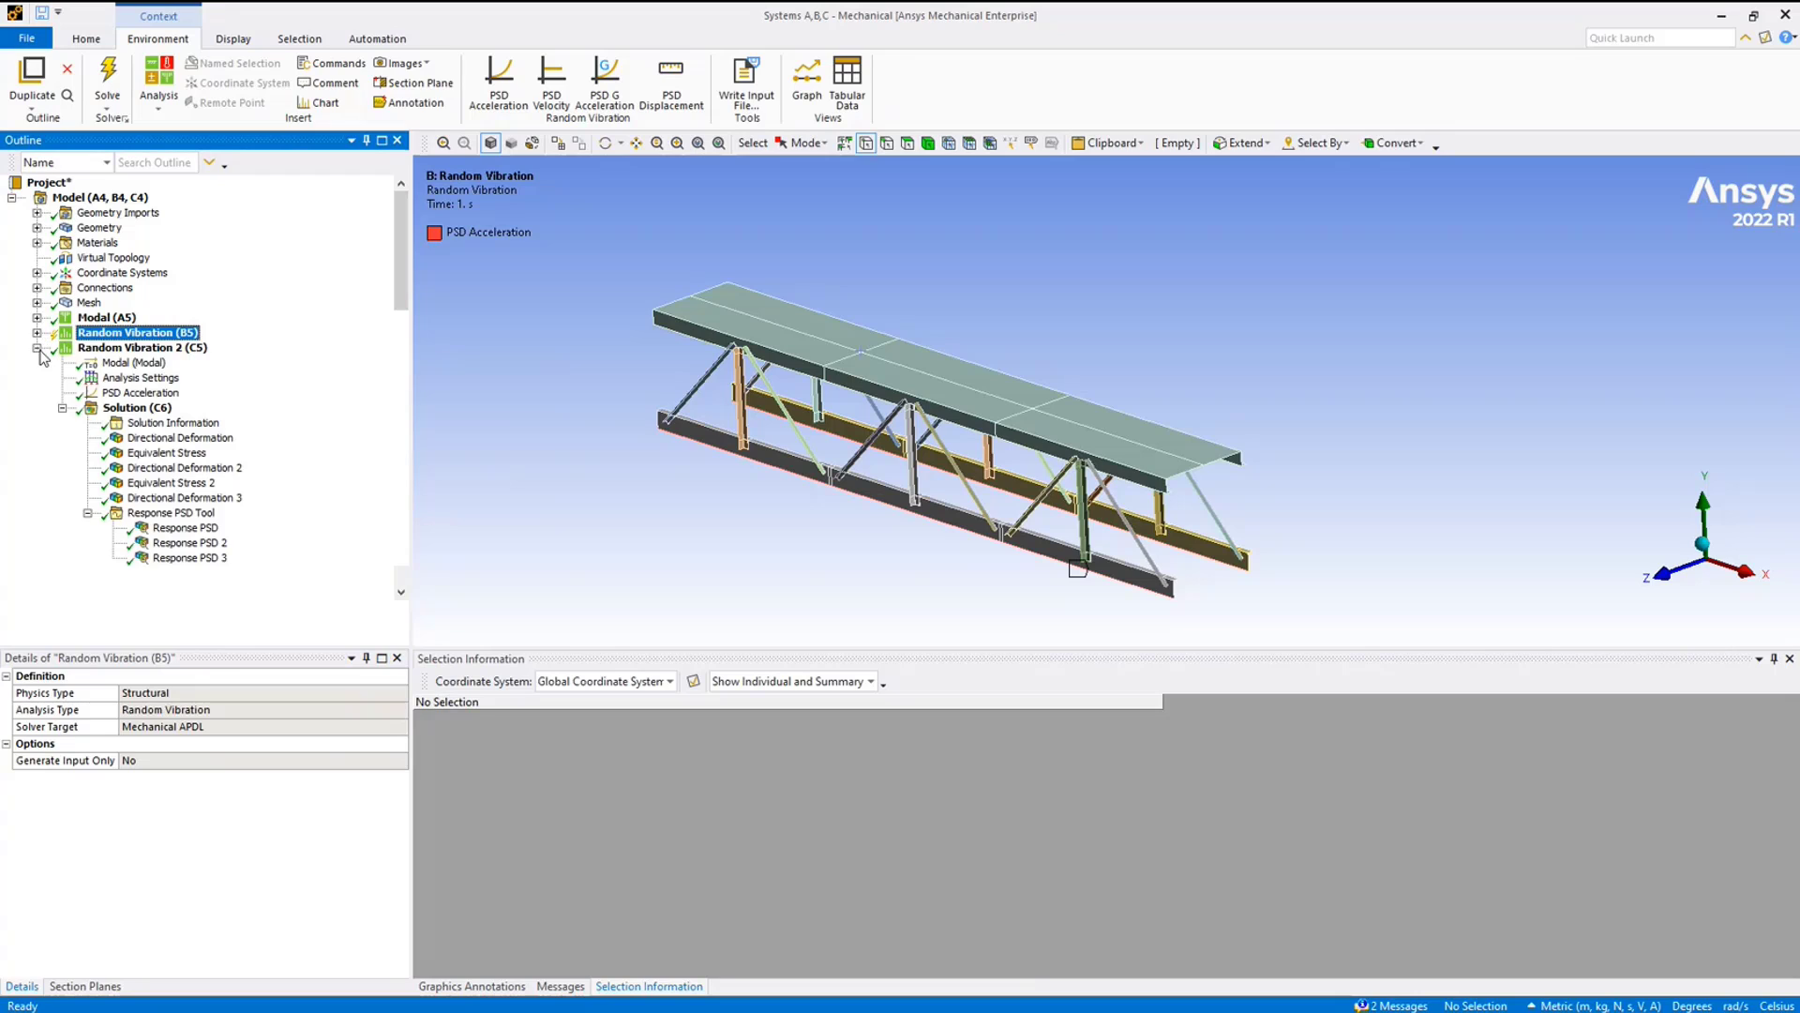
left_click(143, 348)
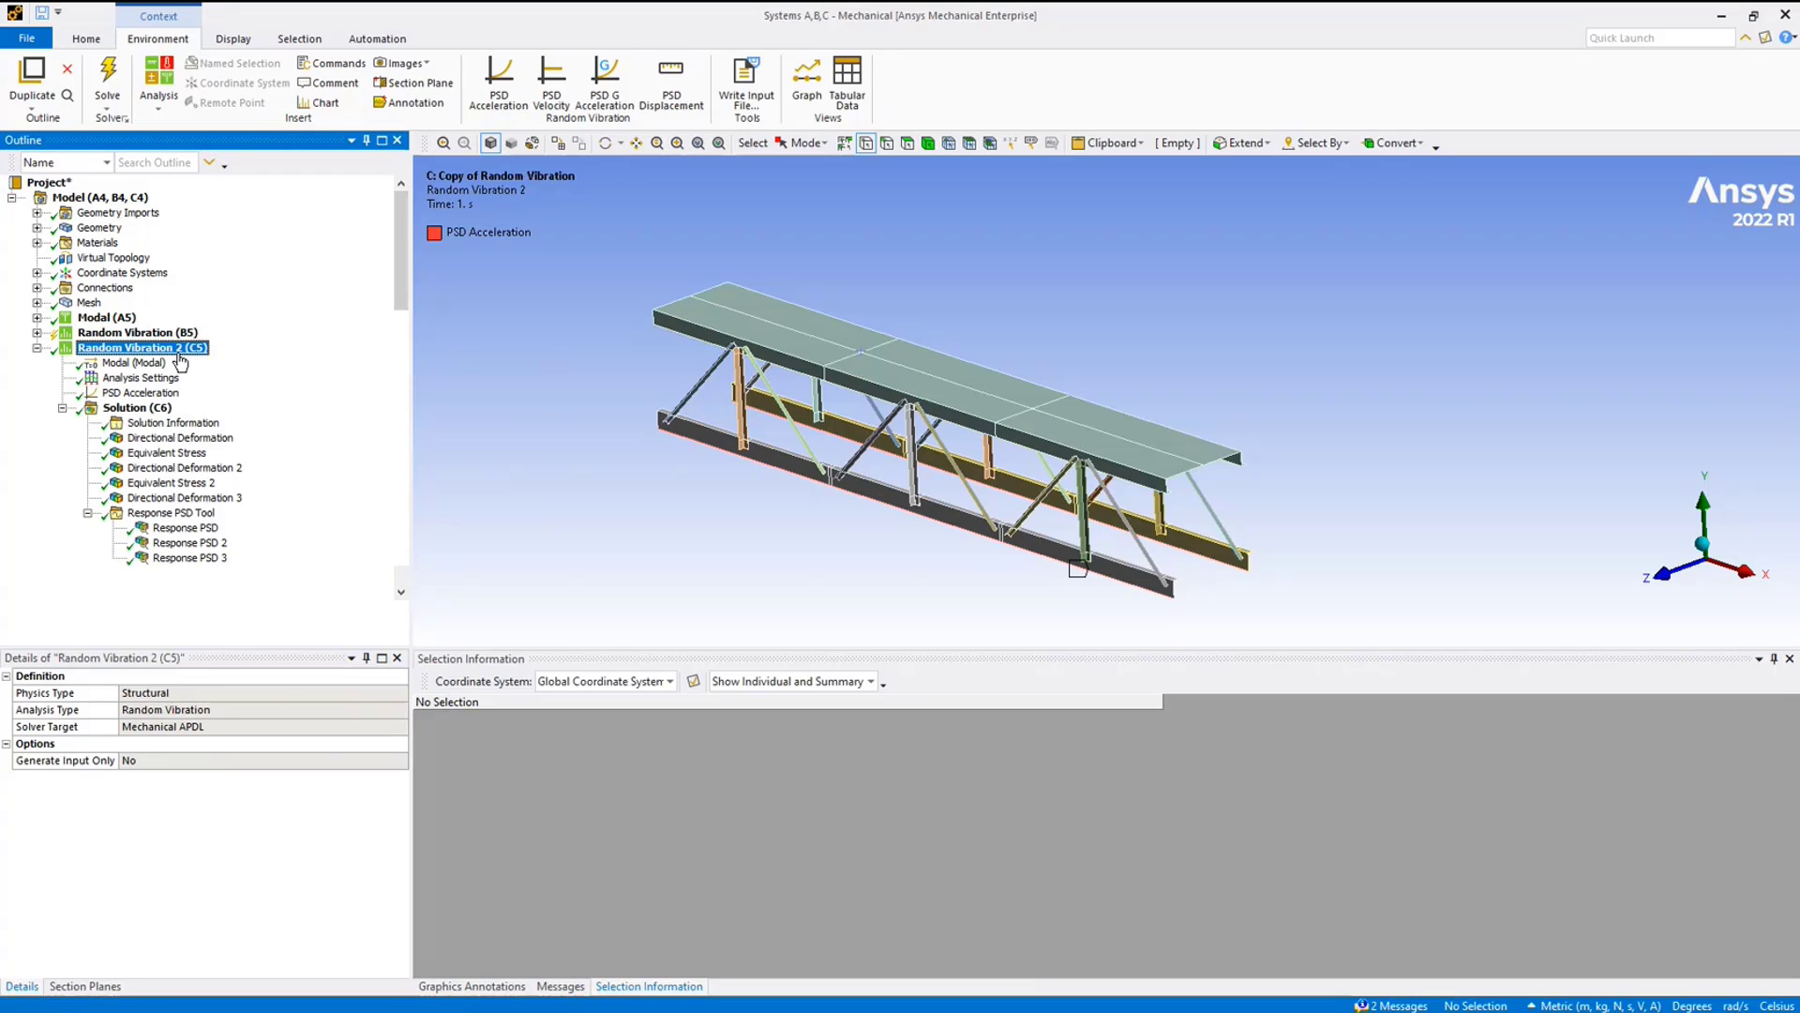
left_click(141, 392)
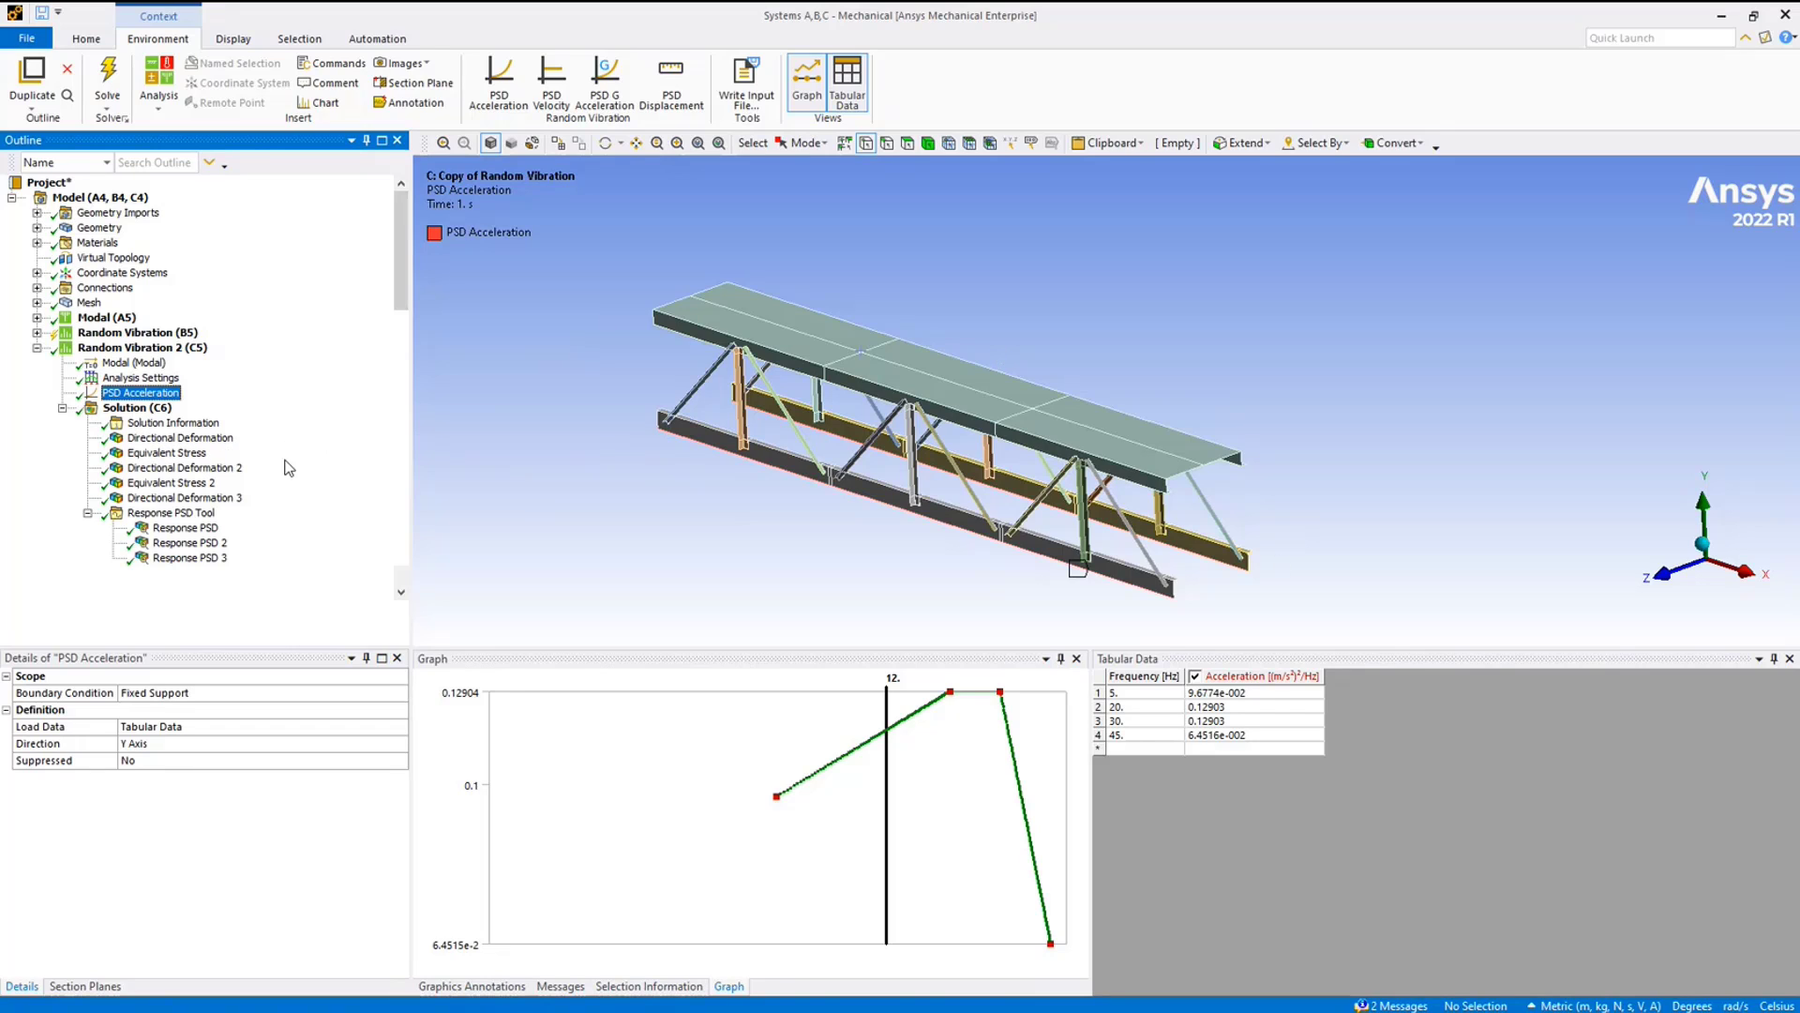
Inspect the Directional Deformation result of Random Vibration 2, including its orientation and scale factor settings
left_click(180, 437)
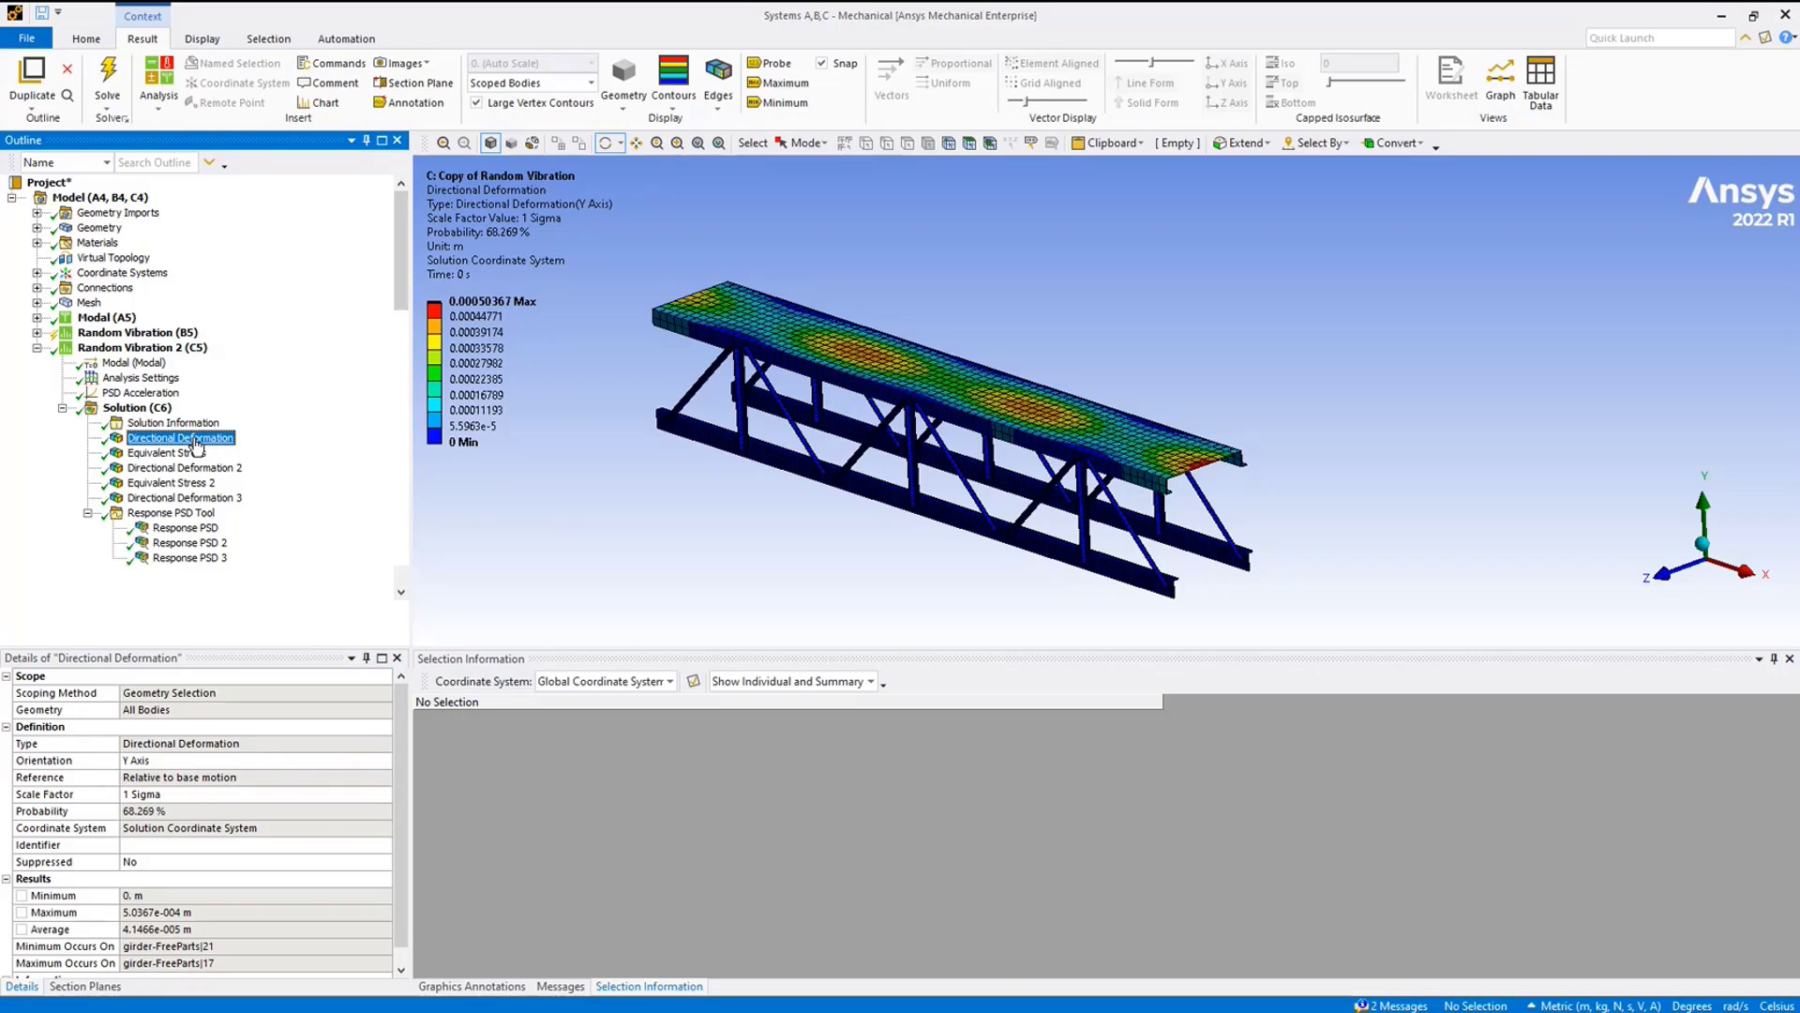
key("Escape")
left_click(163, 762)
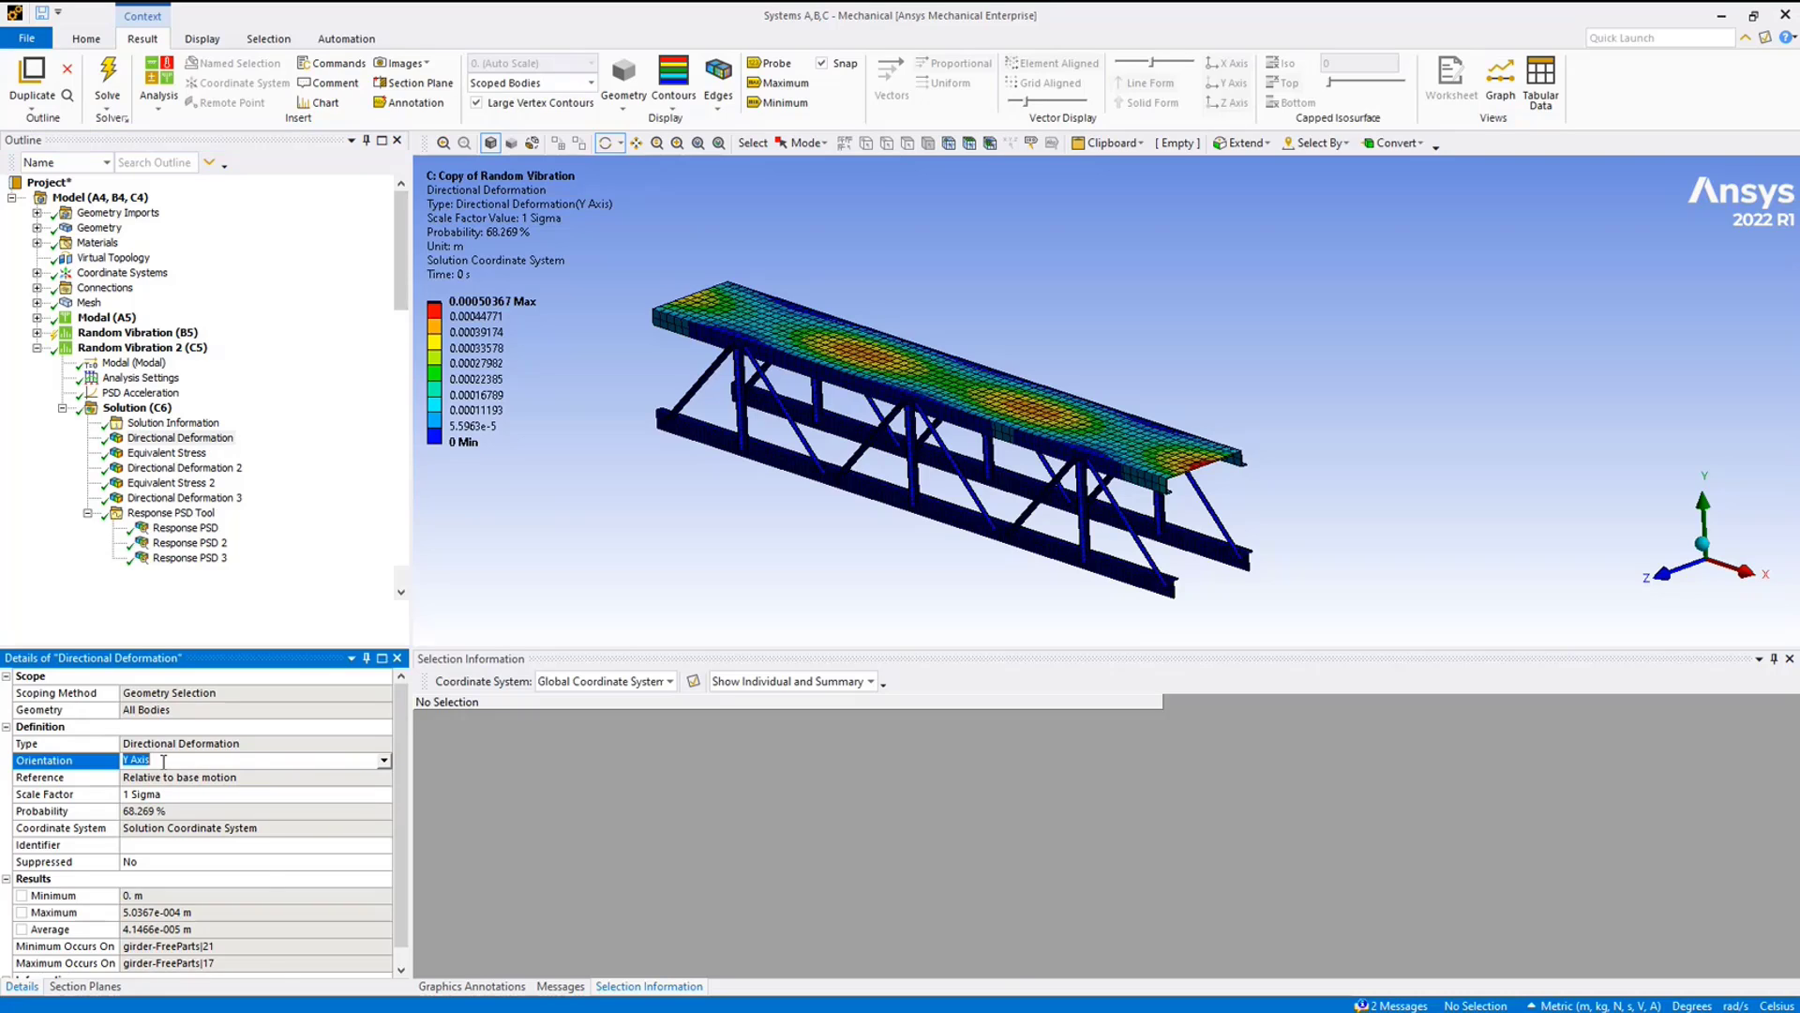
left_click(167, 795)
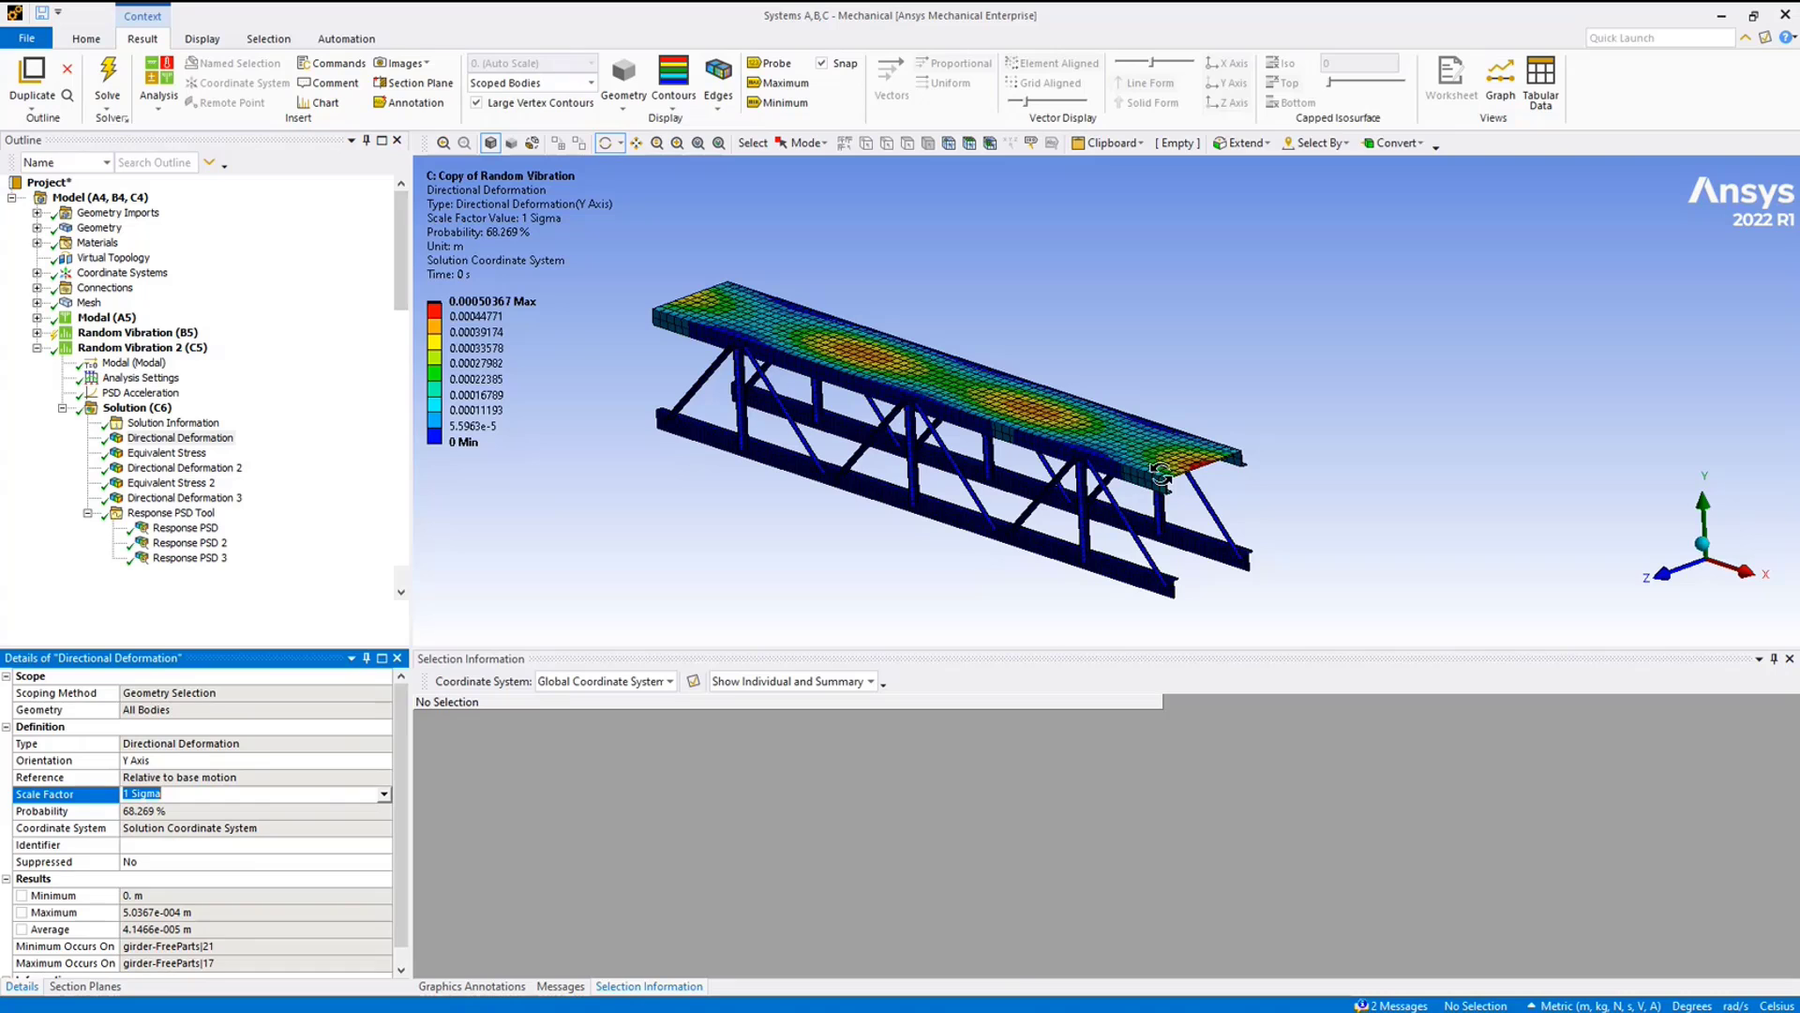
left_click_drag(1148, 431, 1181, 414)
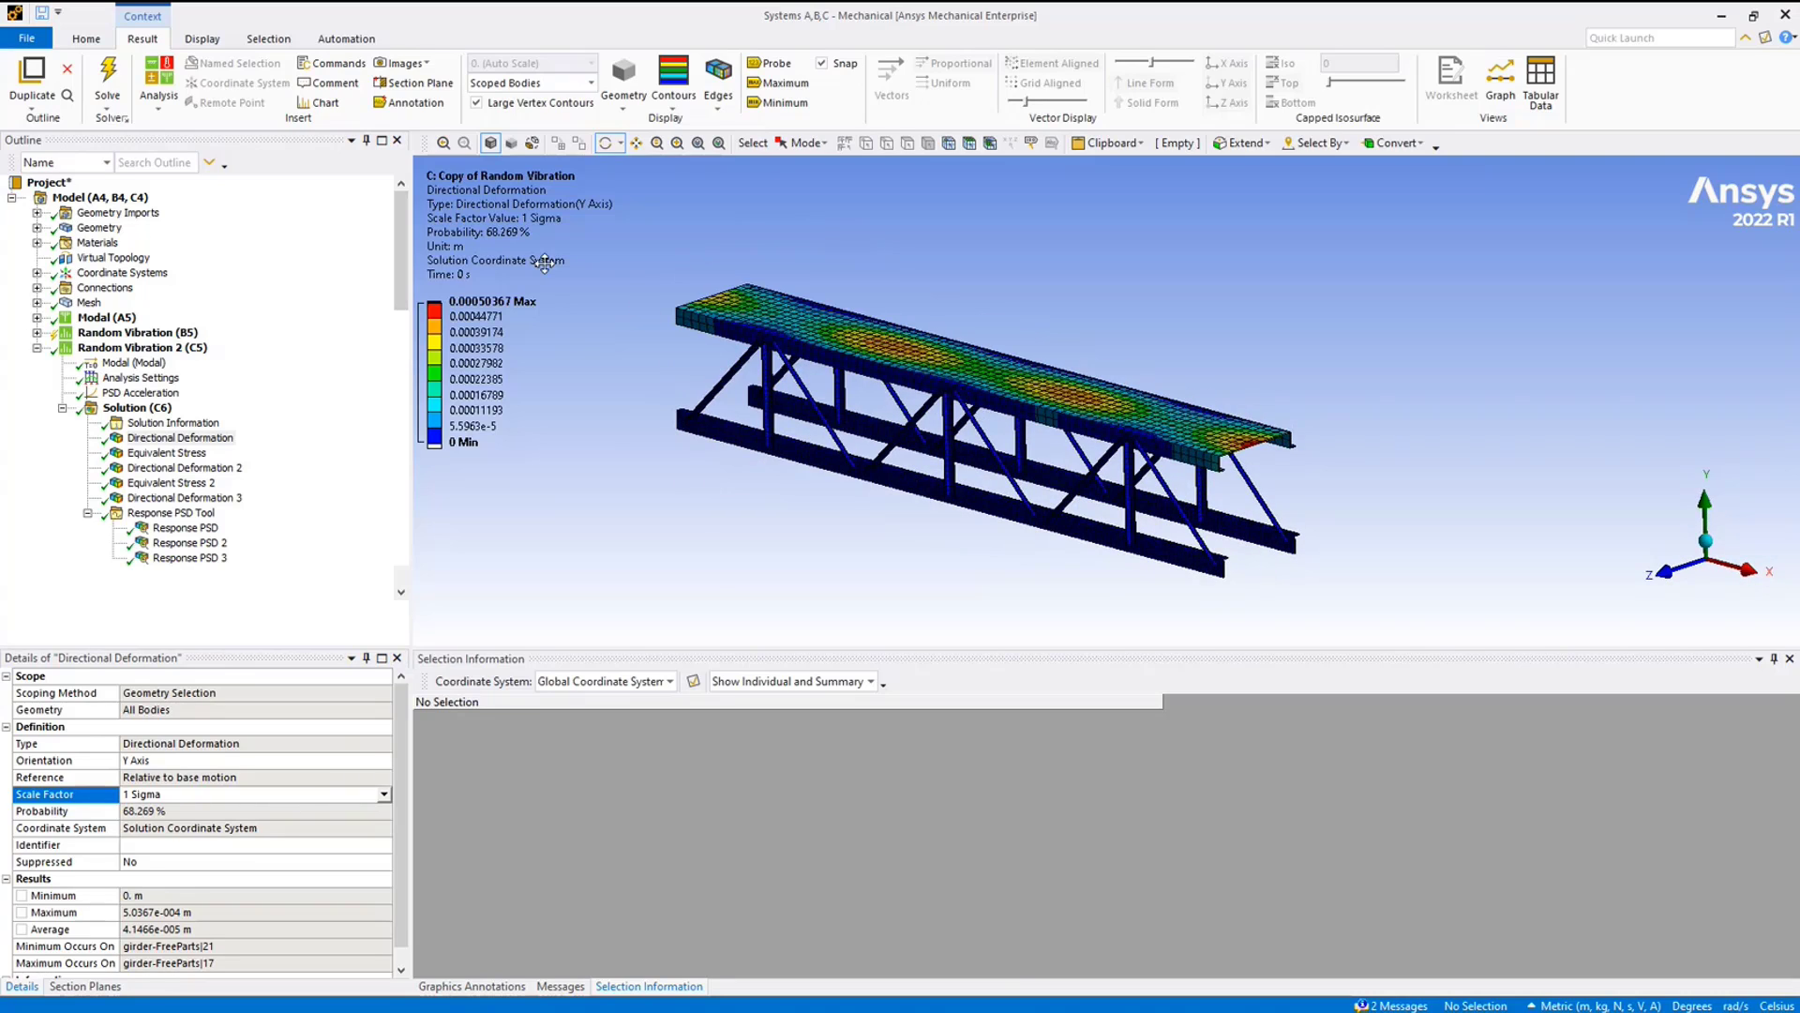
Inspect the scale factors and contours of Directional Deformation 2 and Directional Deformation 3
left_click(209, 472)
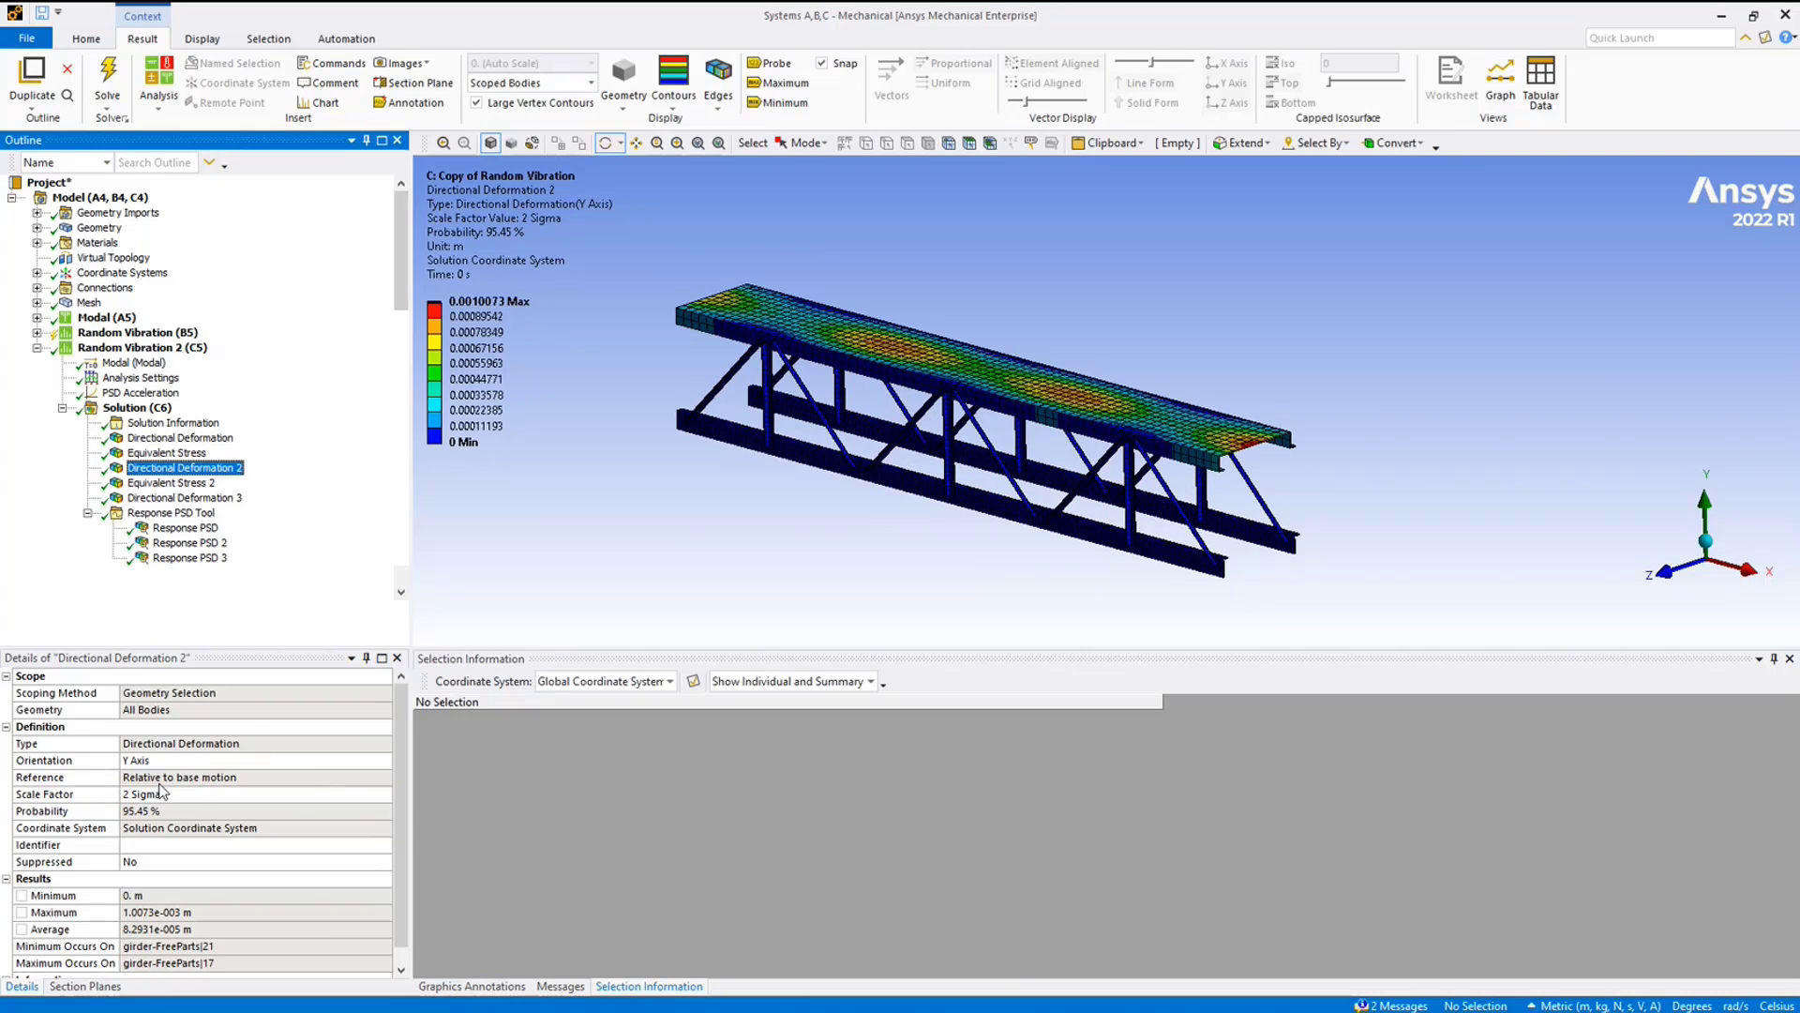
left_click(188, 498)
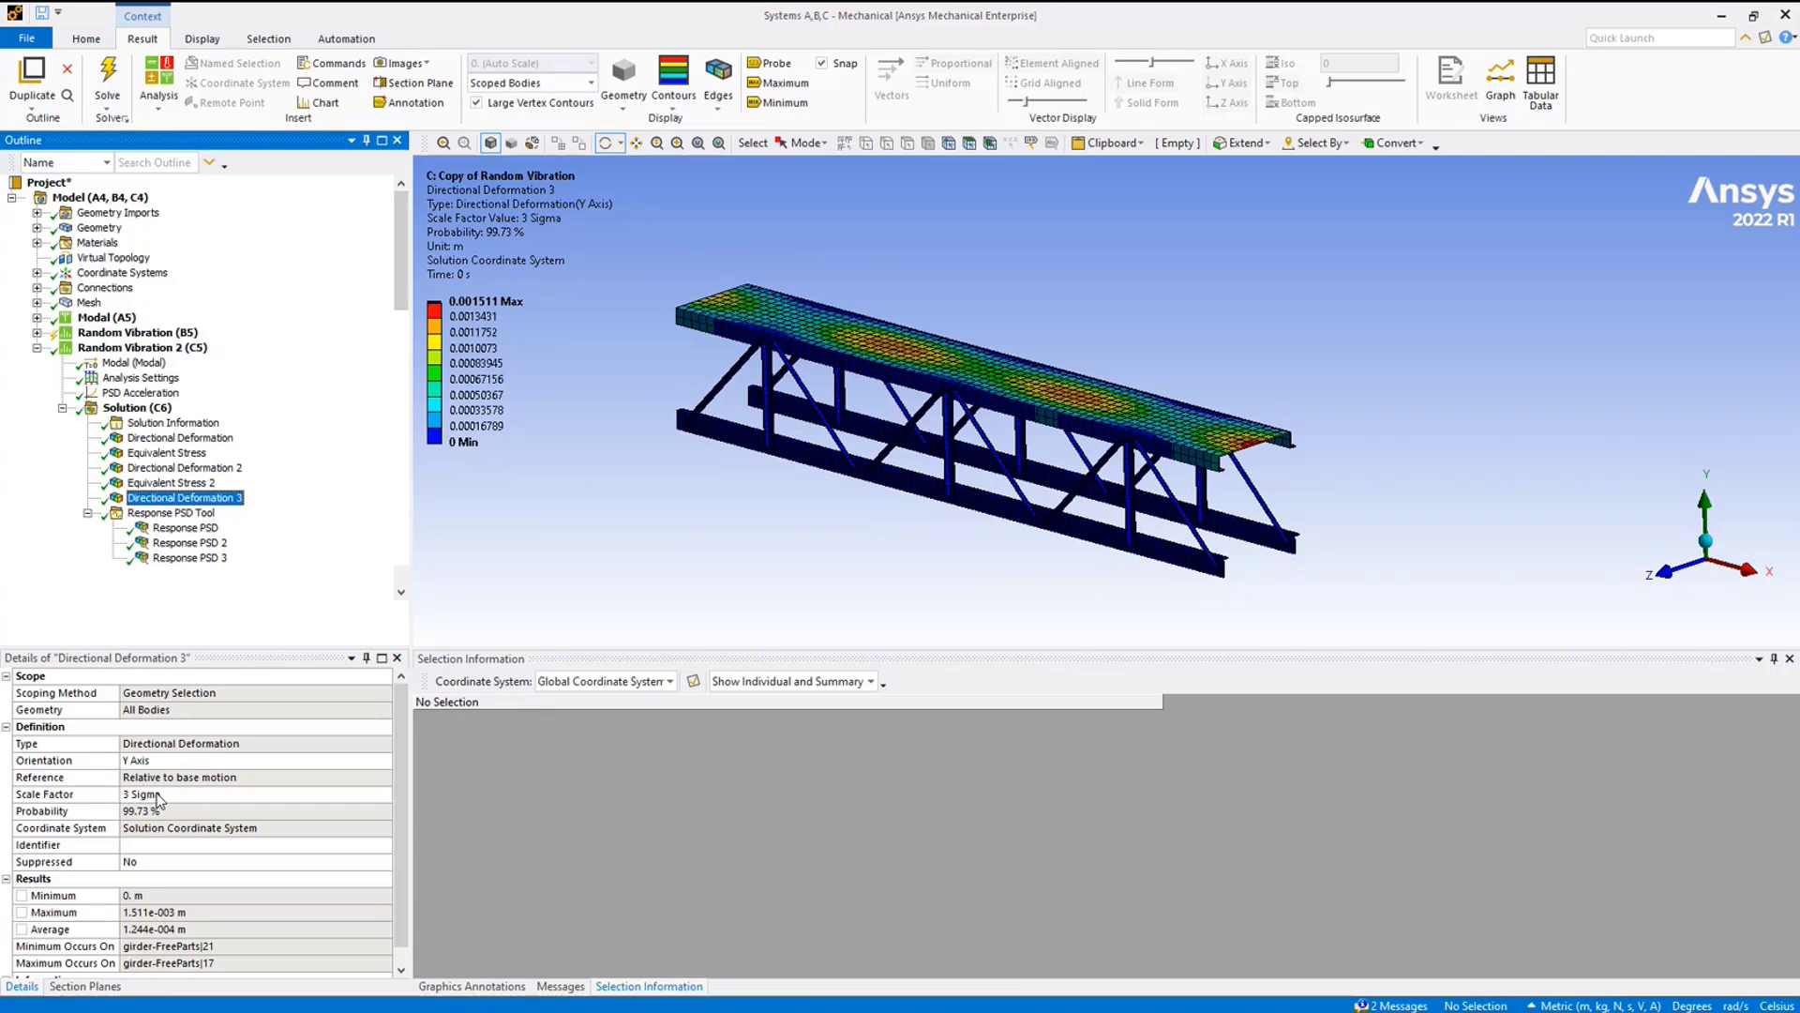
left_click_drag(782, 568, 431, 628)
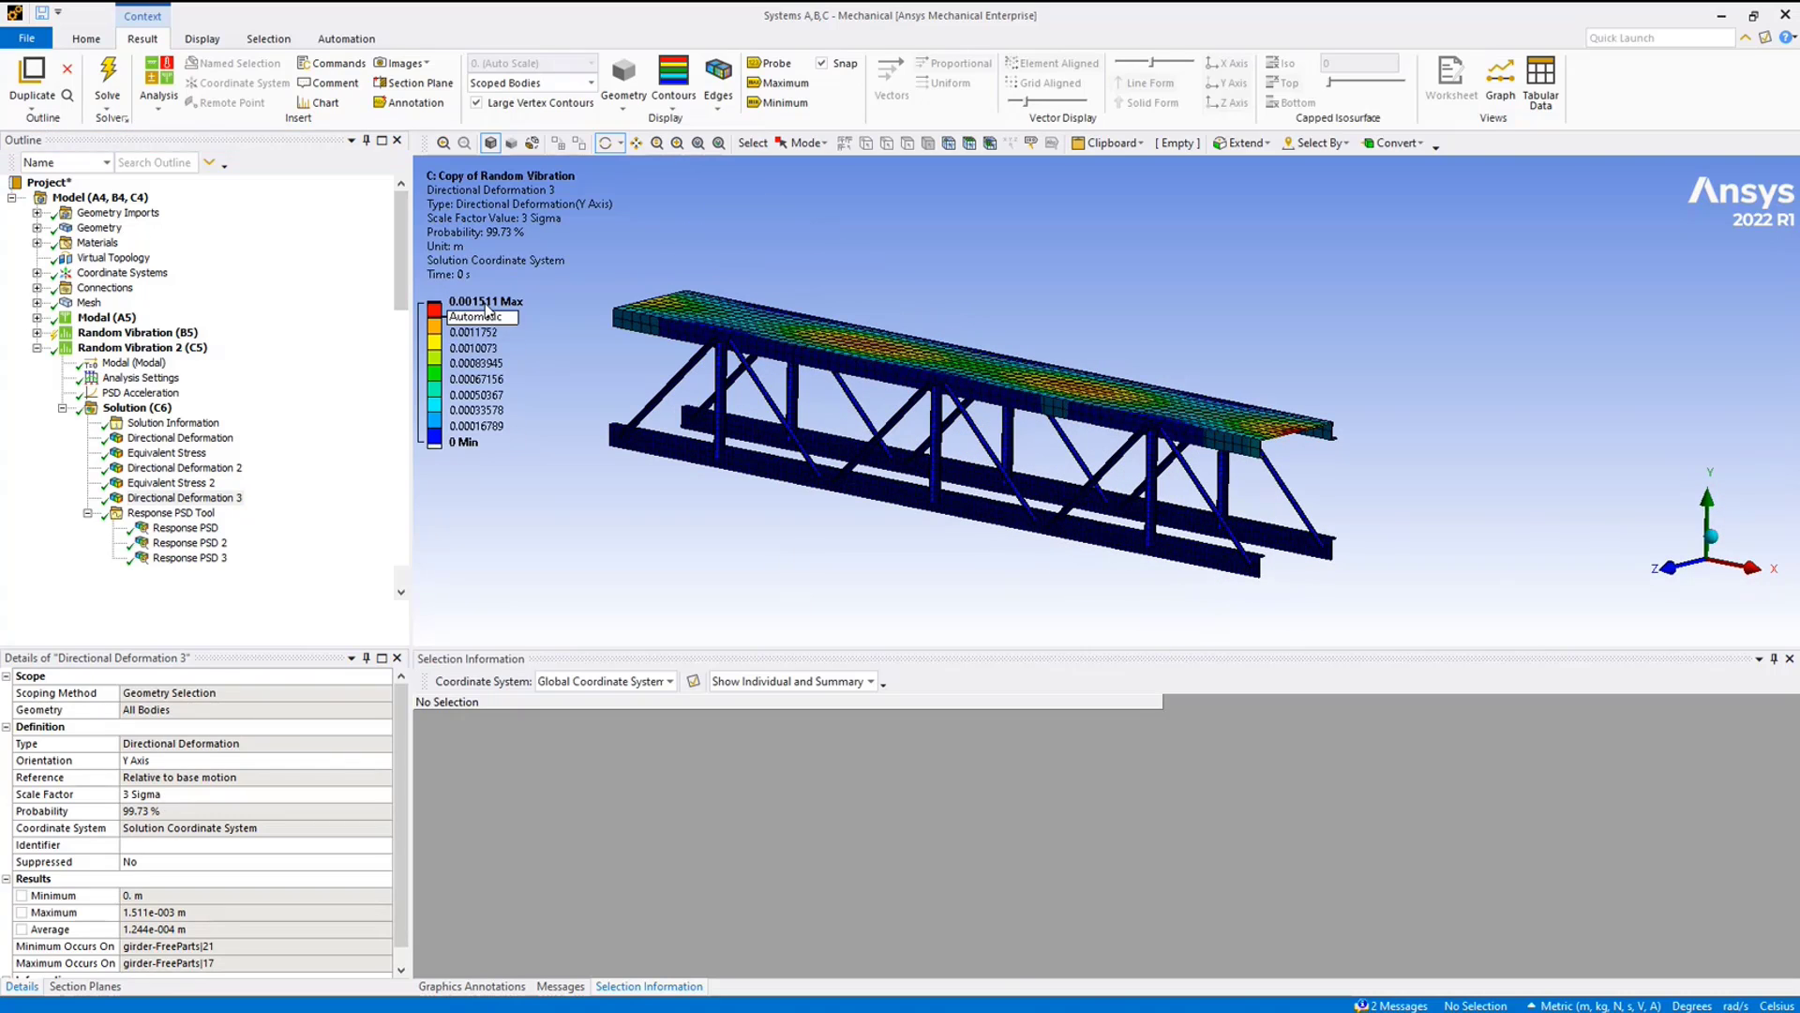
Compare the contours and maximum values of the three directional deformation results, finishing with a closer look at the first one
left_click(200, 468)
left_click(199, 440)
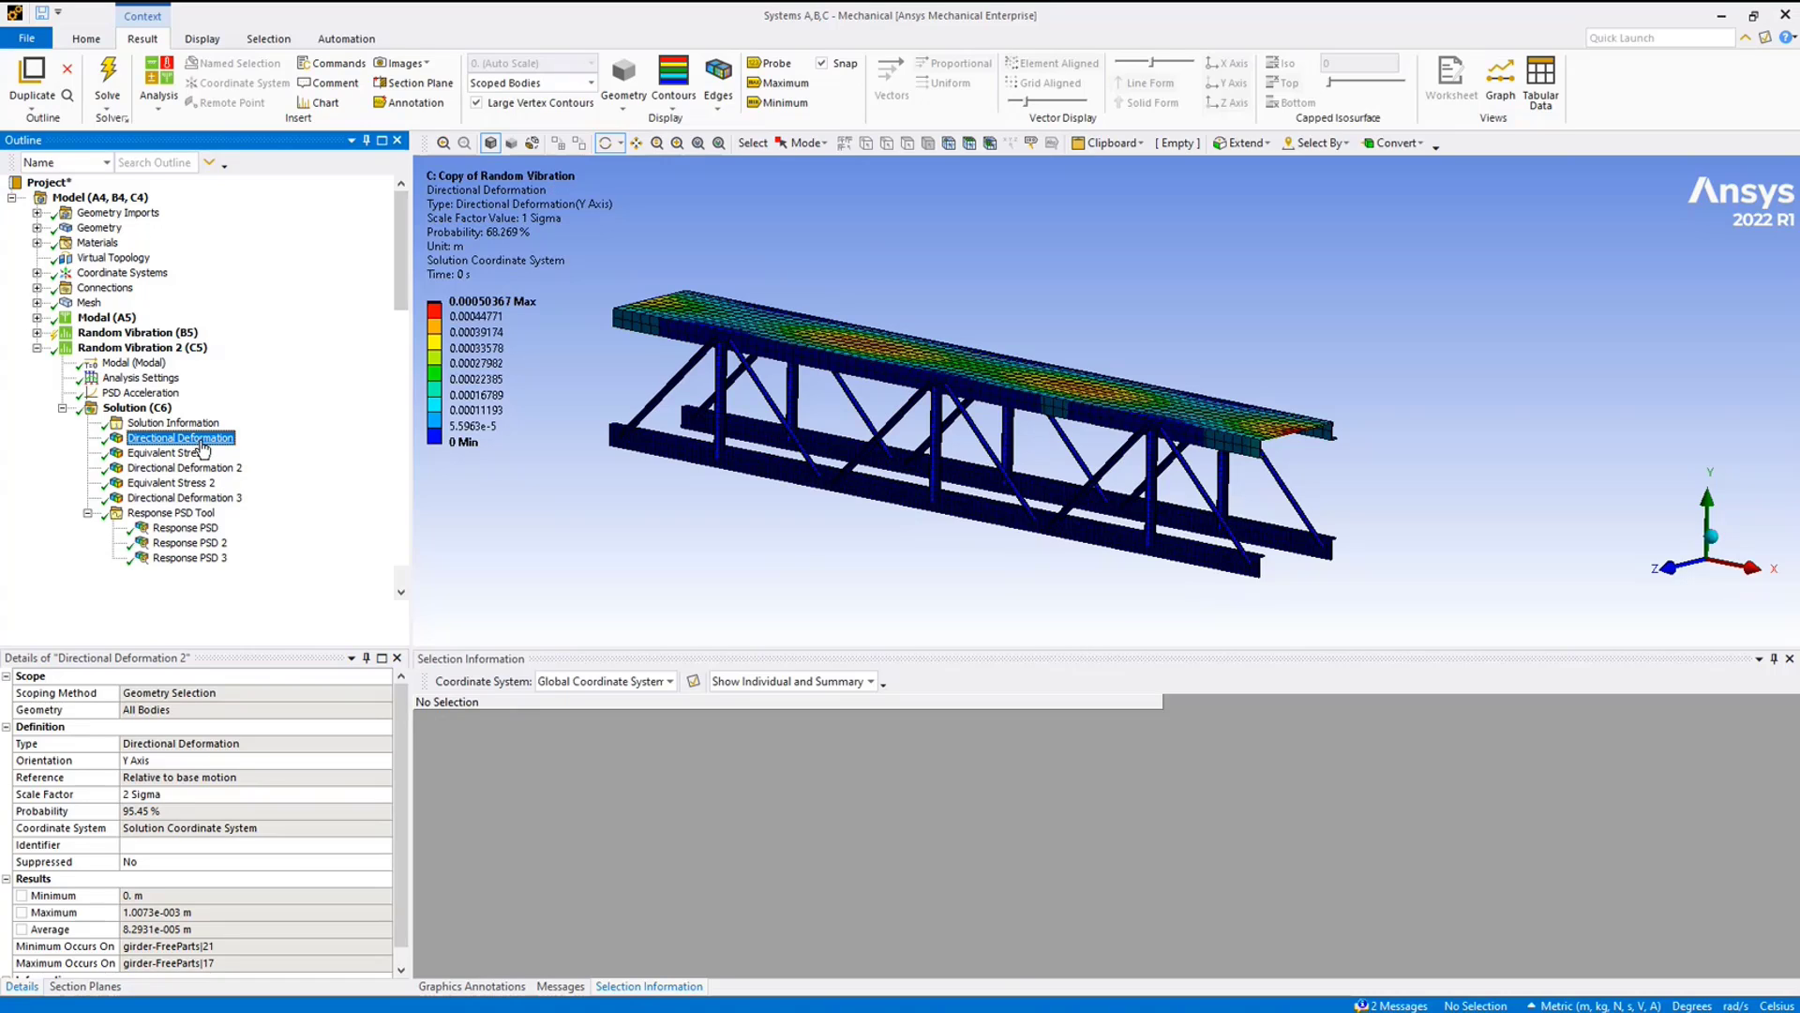
left_click(200, 467)
left_click(200, 498)
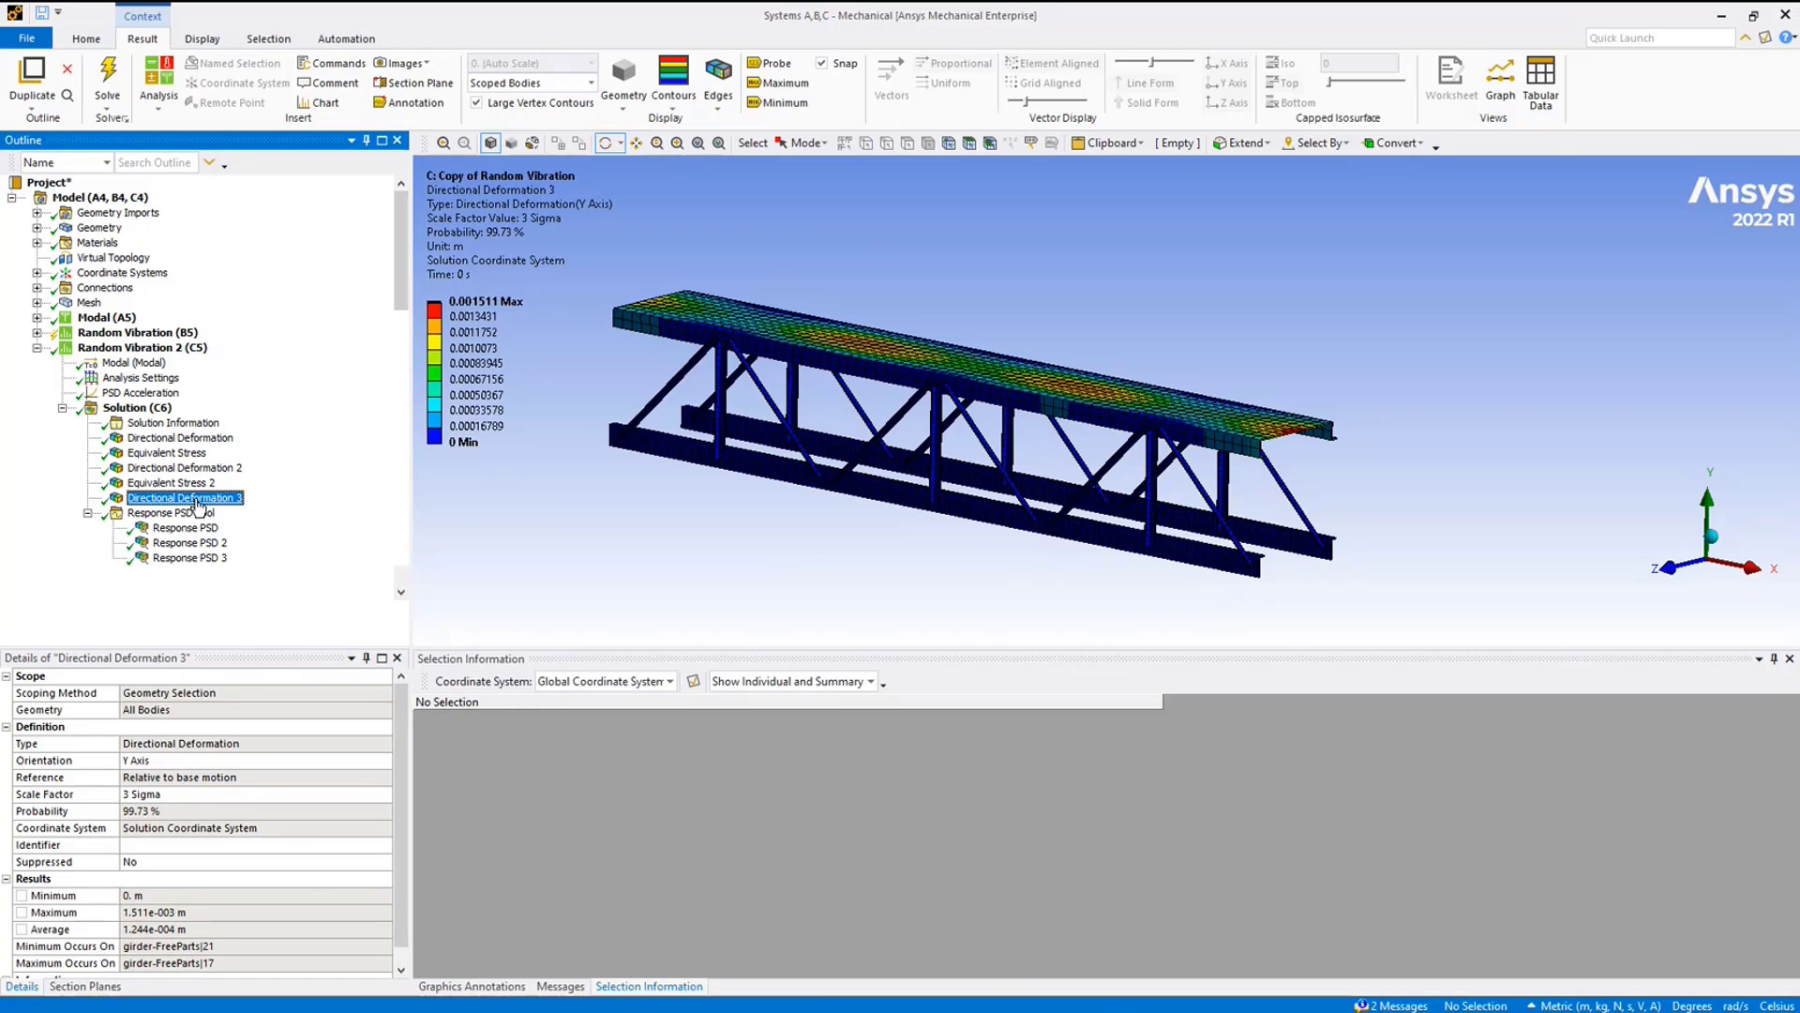
left_click(200, 468)
left_click(213, 439)
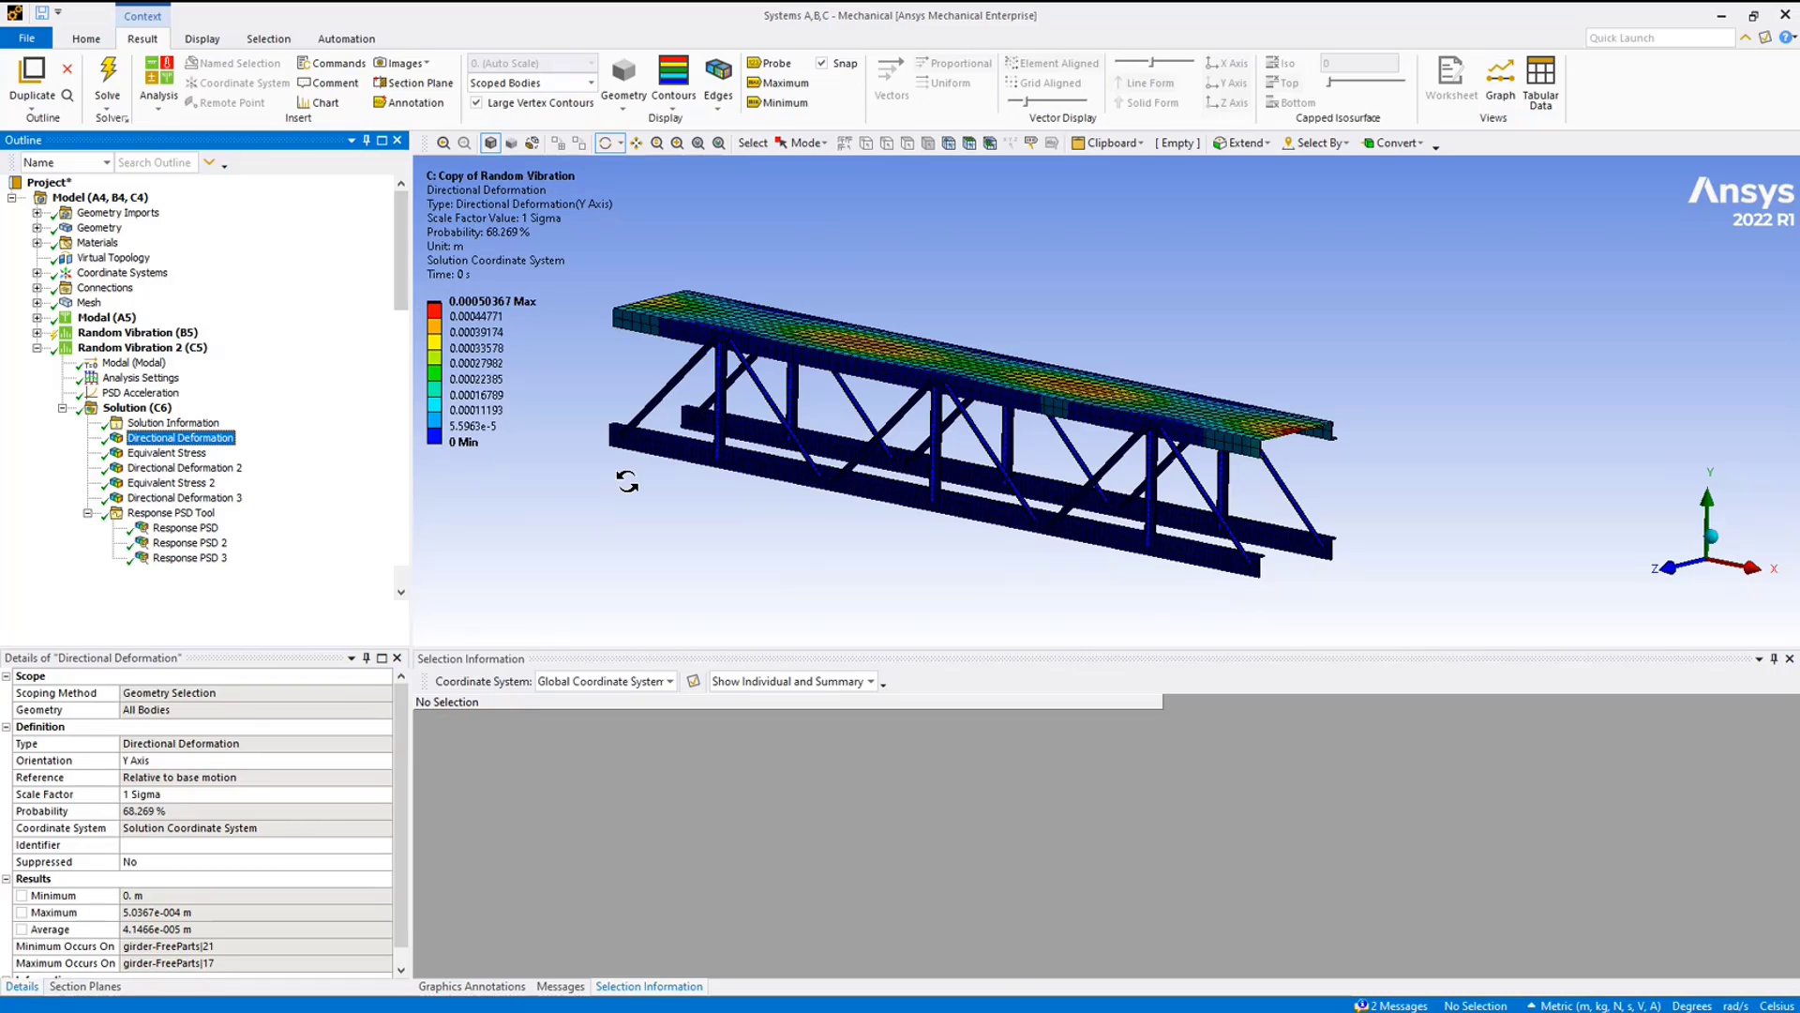
left_click_drag(622, 482, 695, 457)
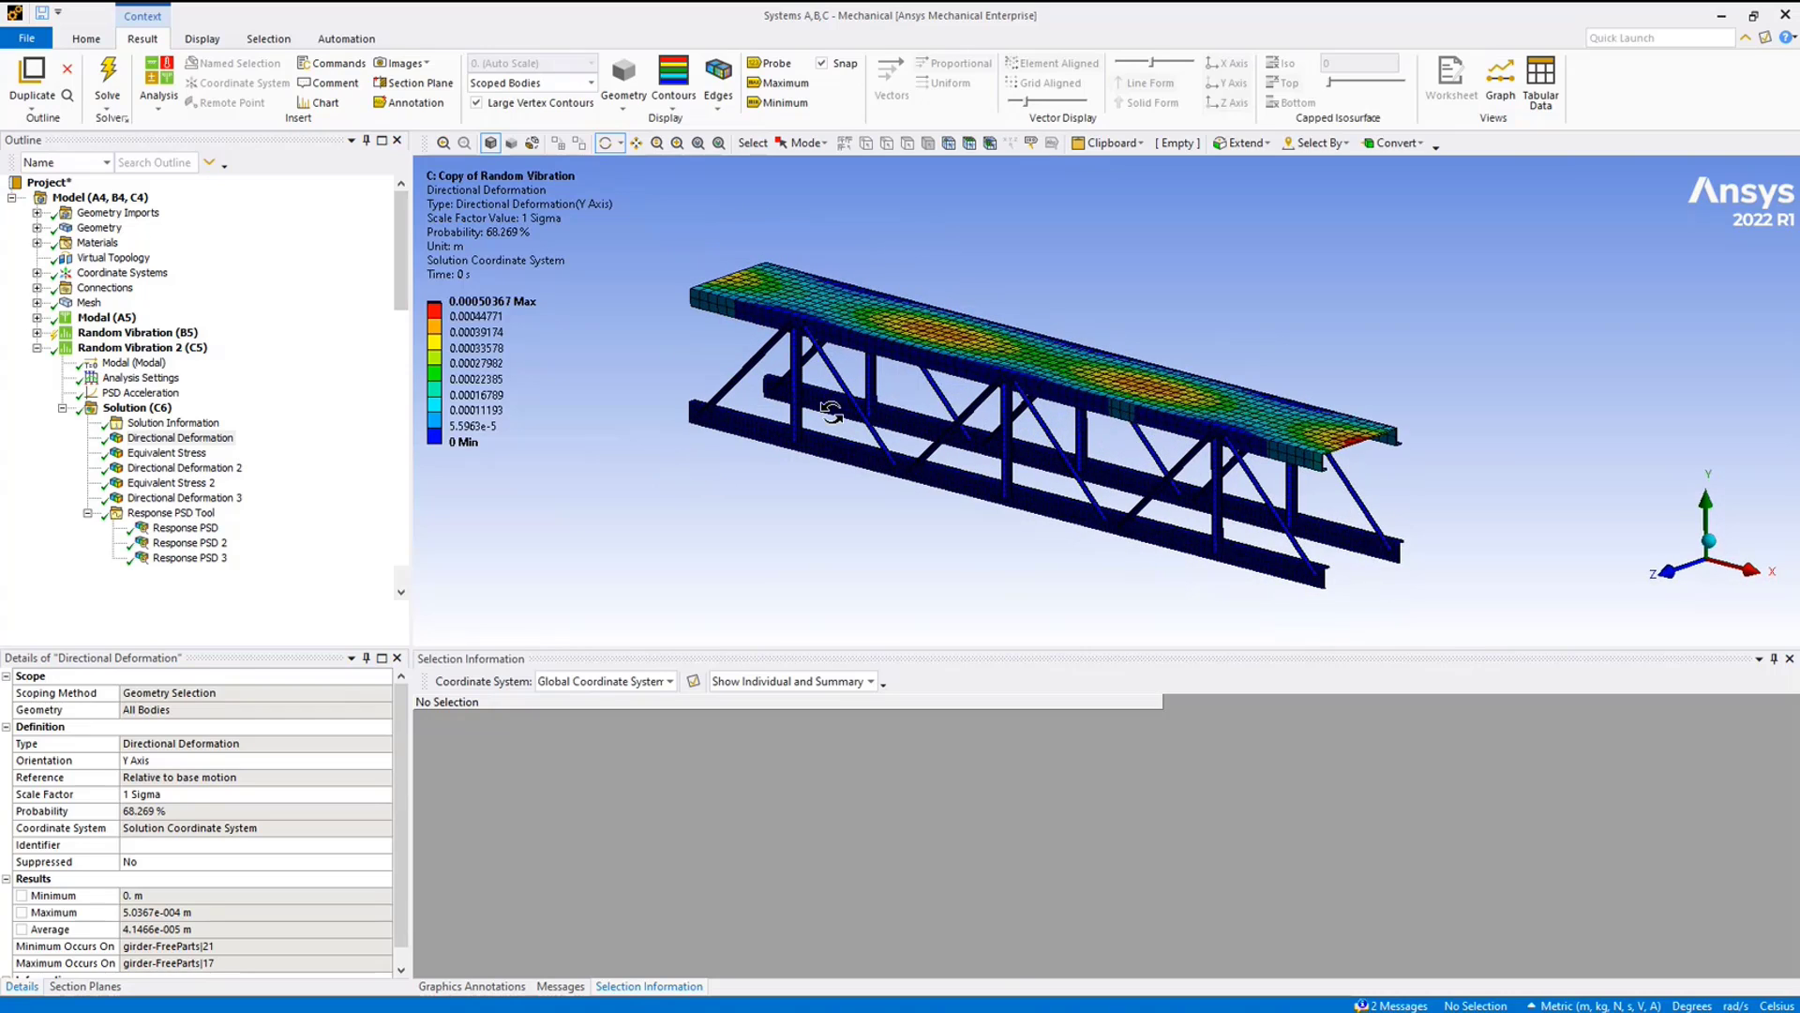
left_click_drag(1073, 412, 1294, 371)
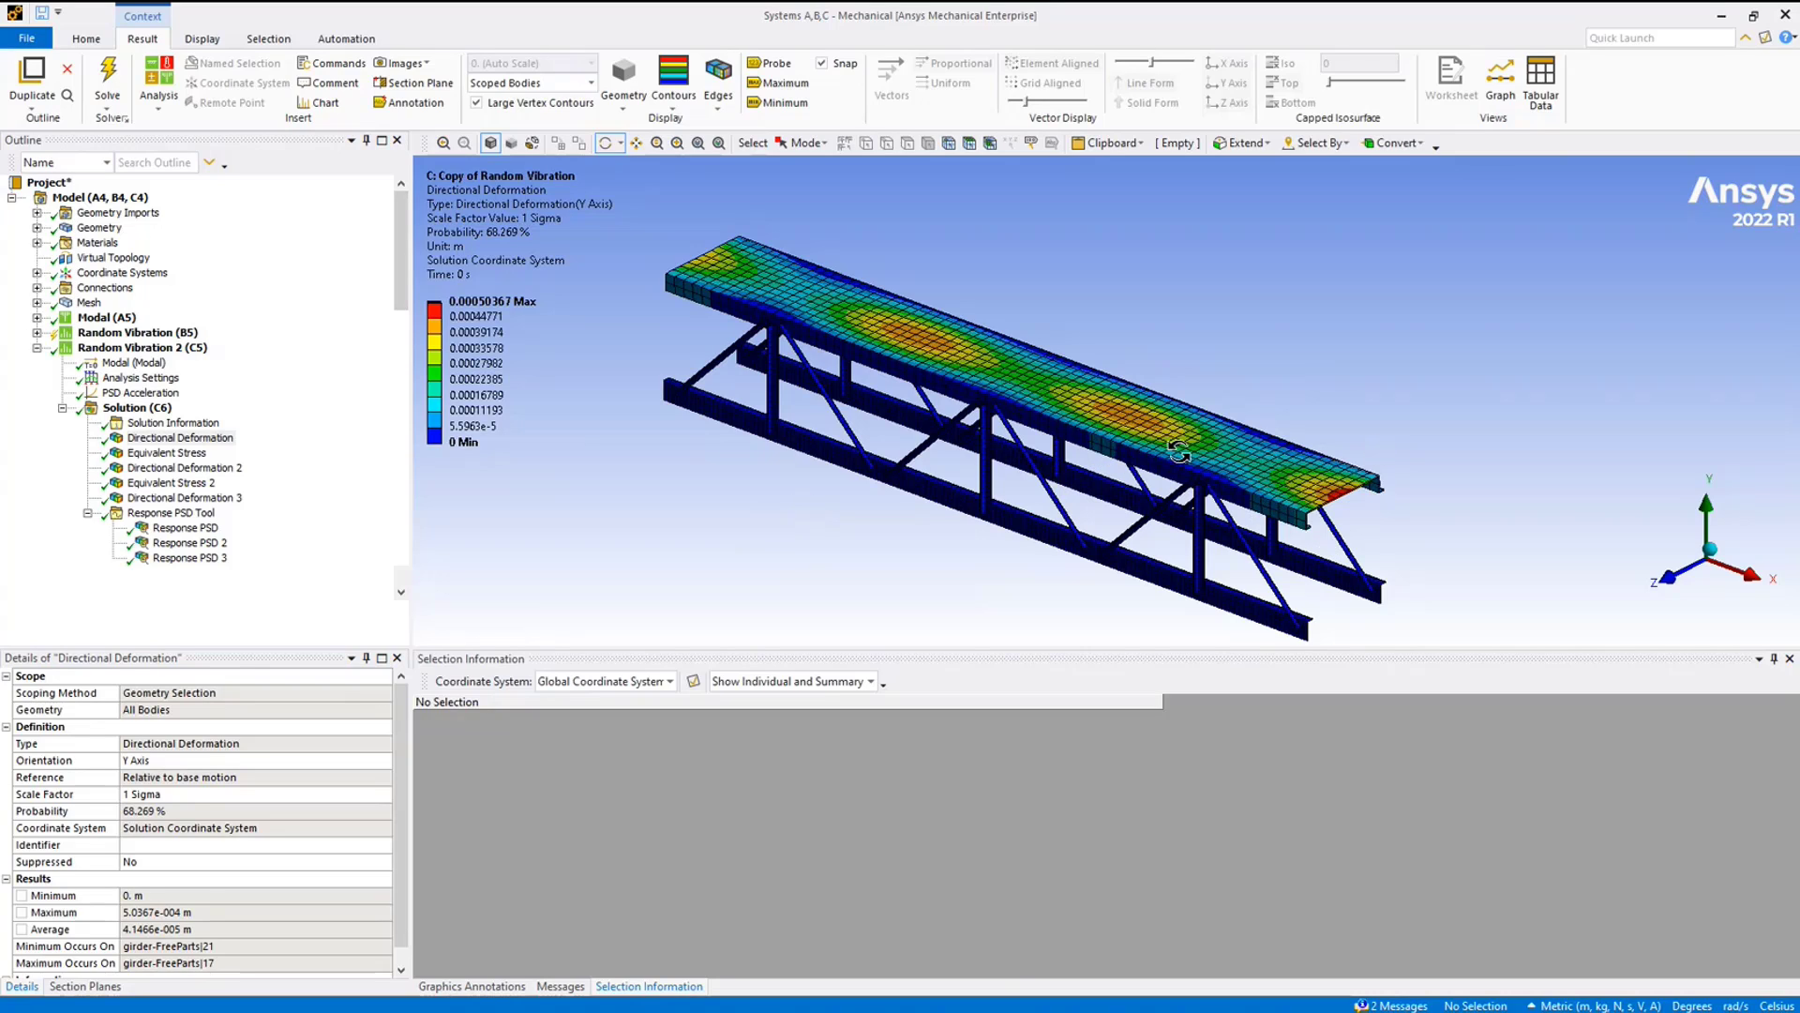
Review the Response PSD Tool settings and locate the option for inserting such a tool under Solution (C6)
left_click(199, 516)
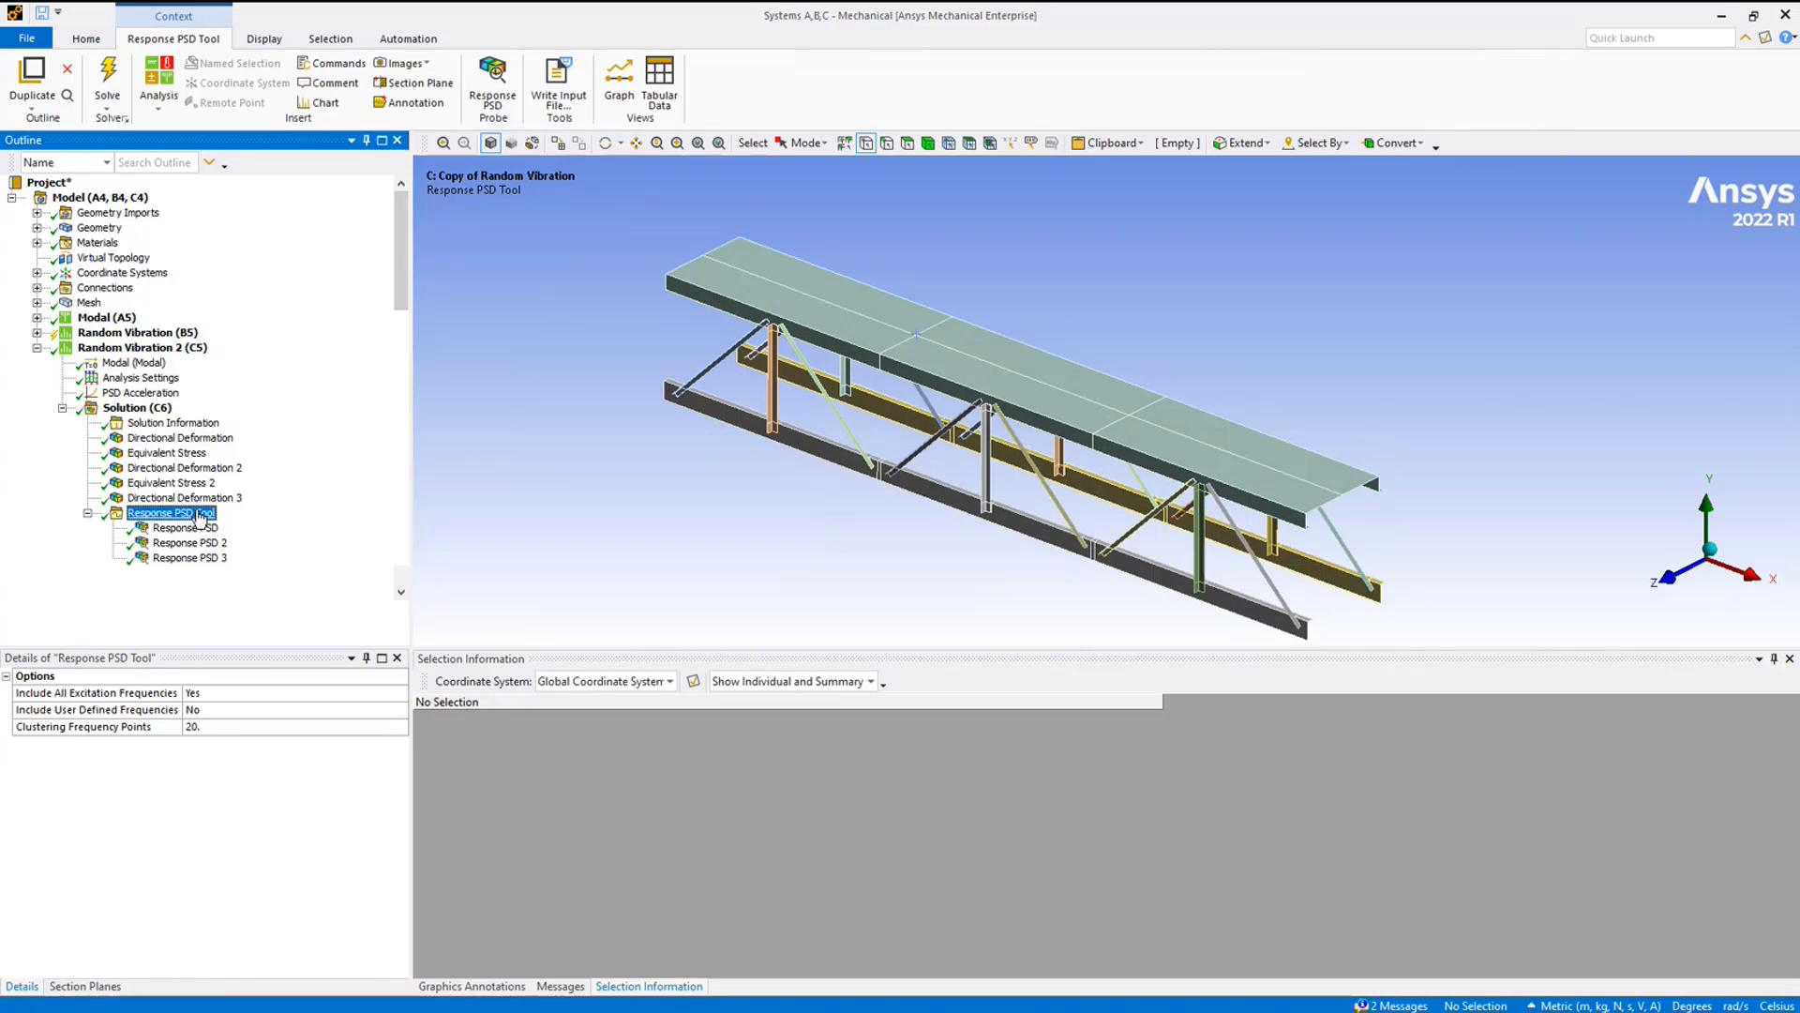
right_click(136, 409)
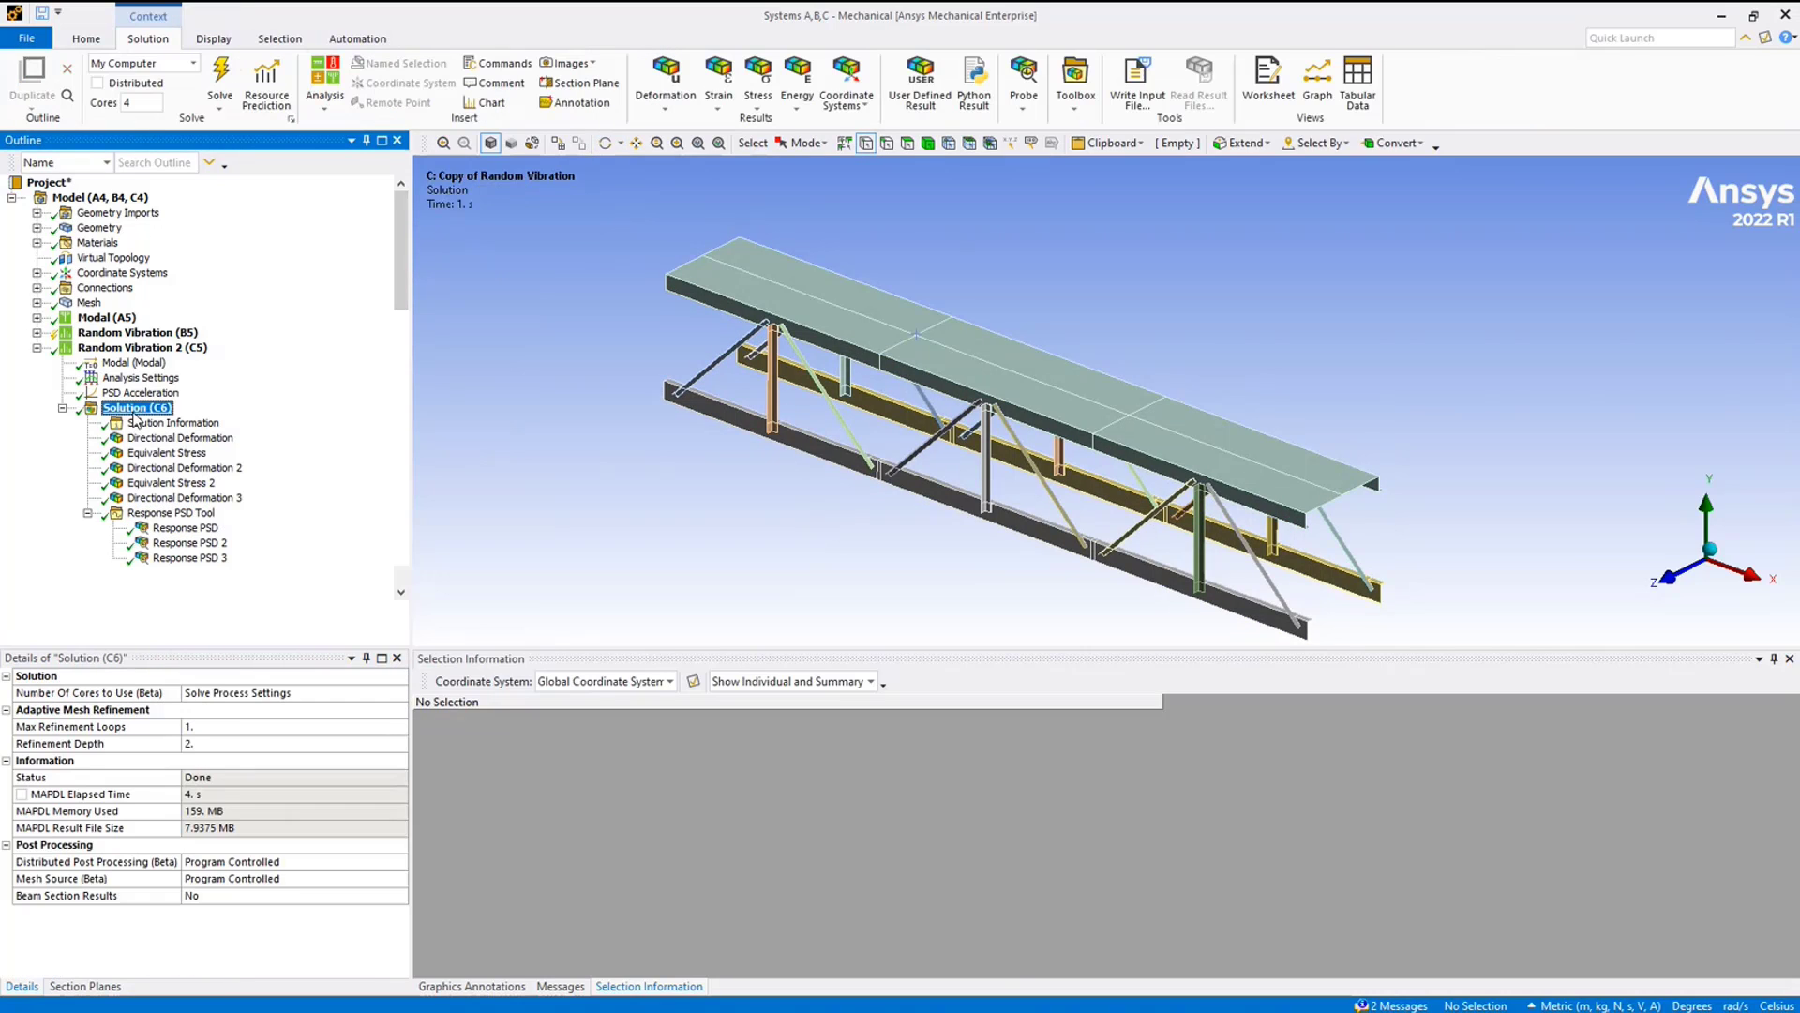
mouse_move(167, 427)
mouse_move(437, 517)
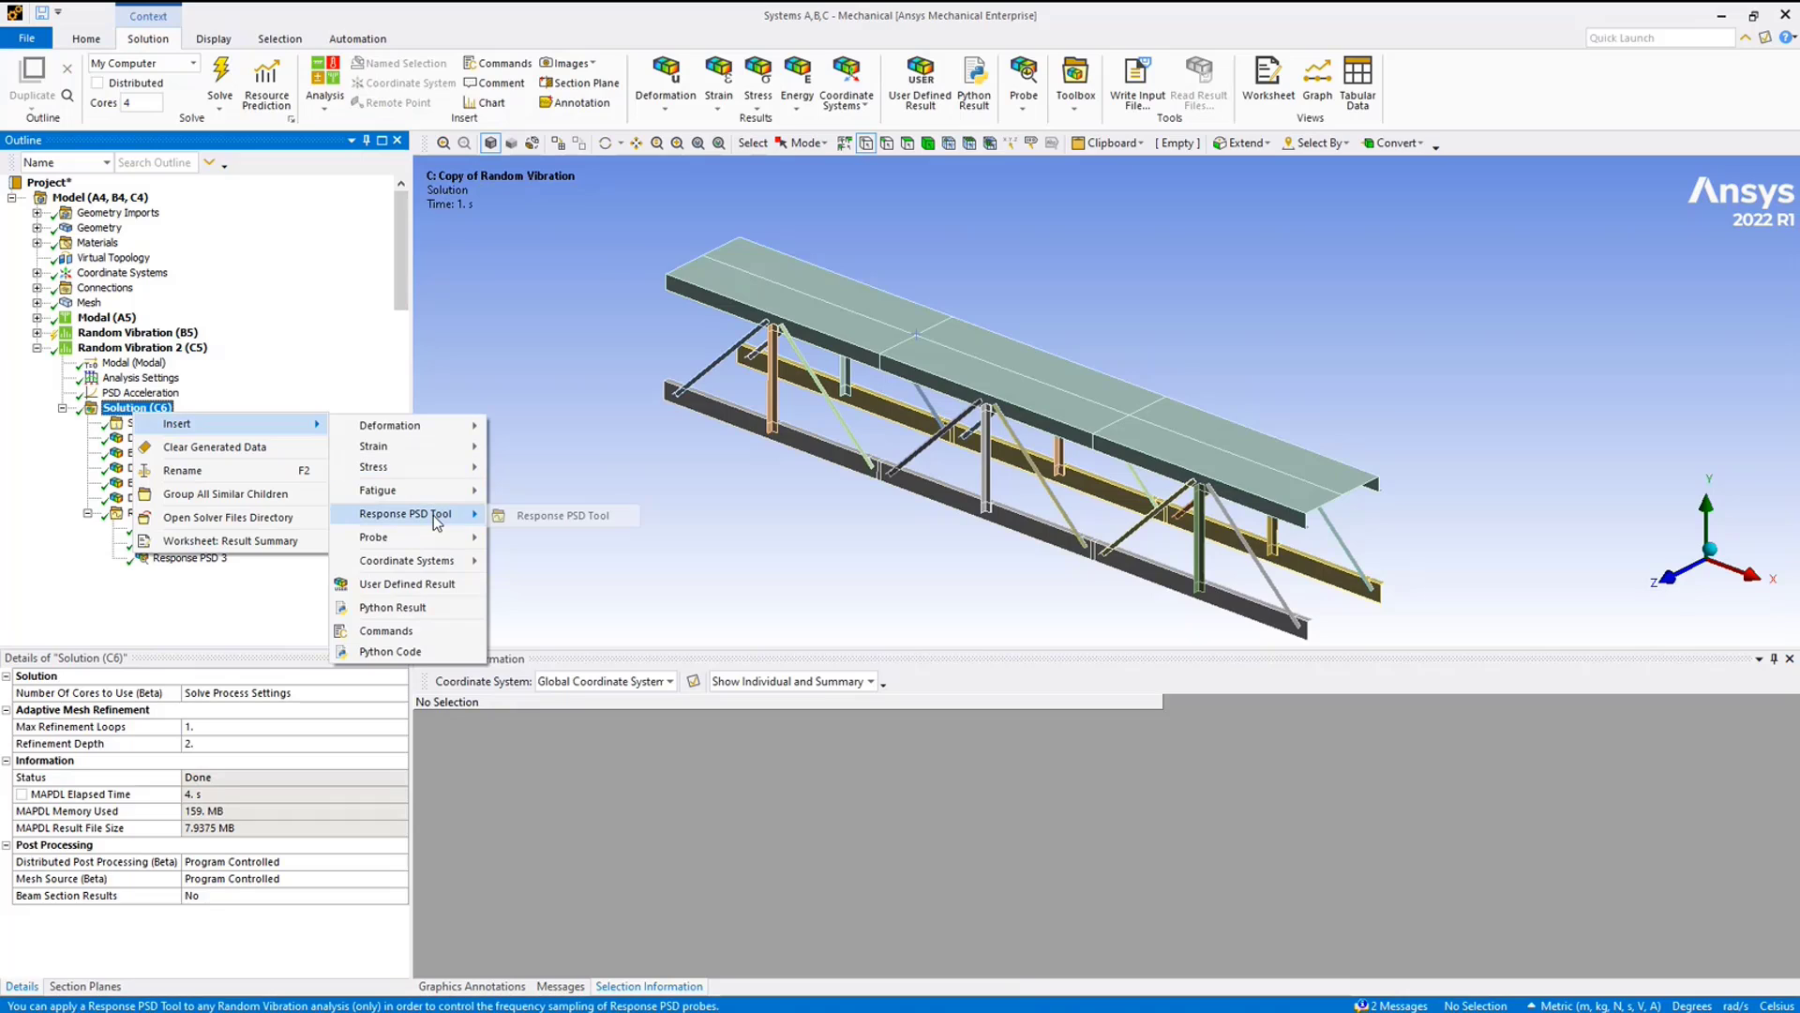
left_click(563, 515)
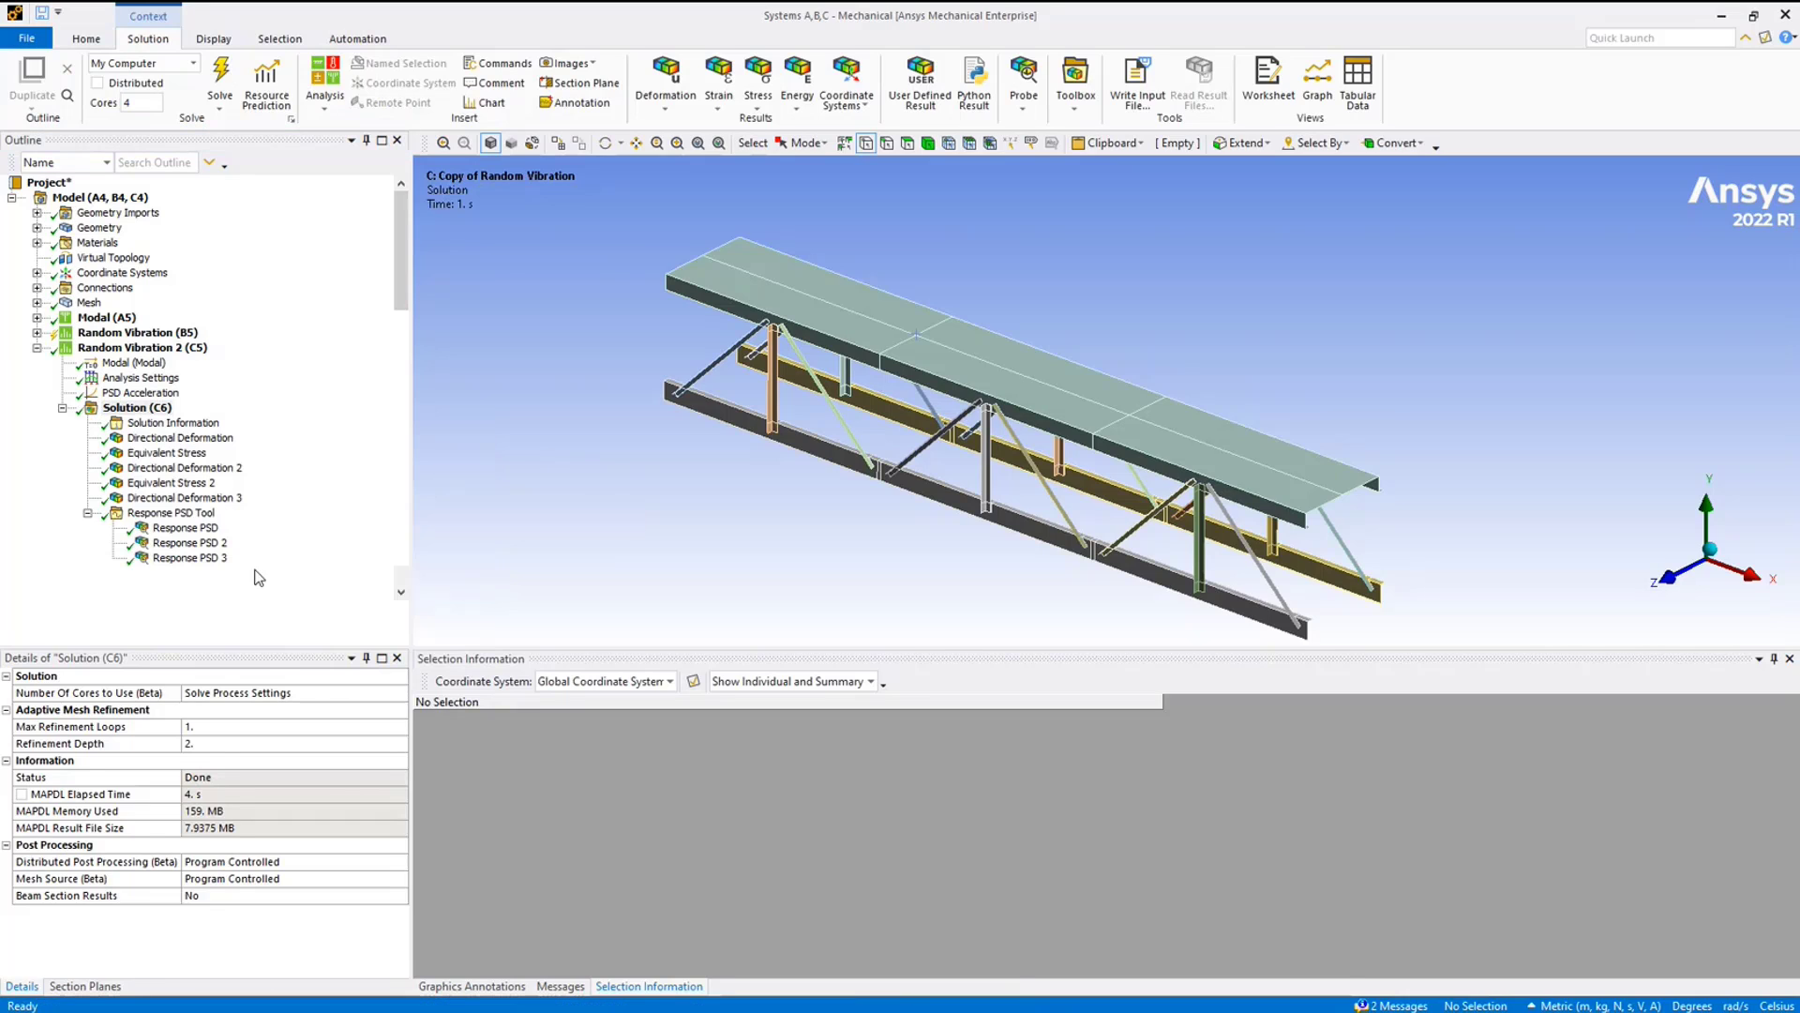
left_click(171, 513)
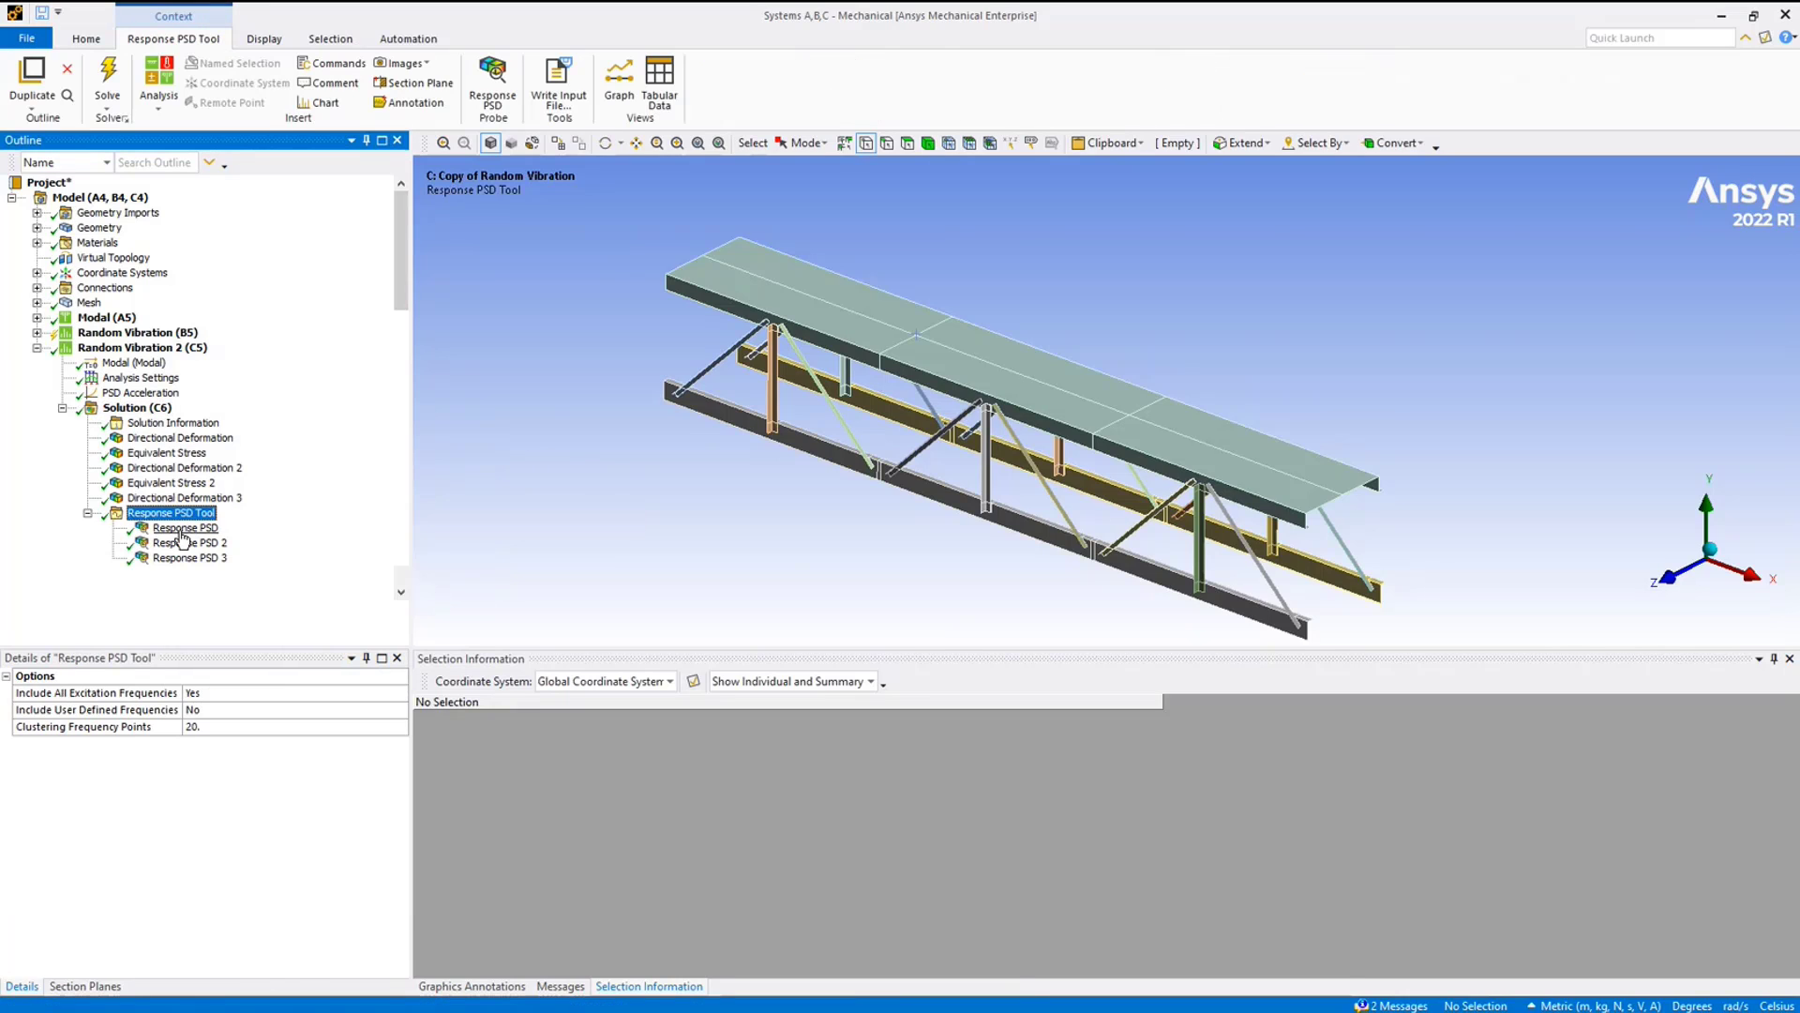
Display the first Response PSD probe and view the available choices for its Location Method
left_click(184, 530)
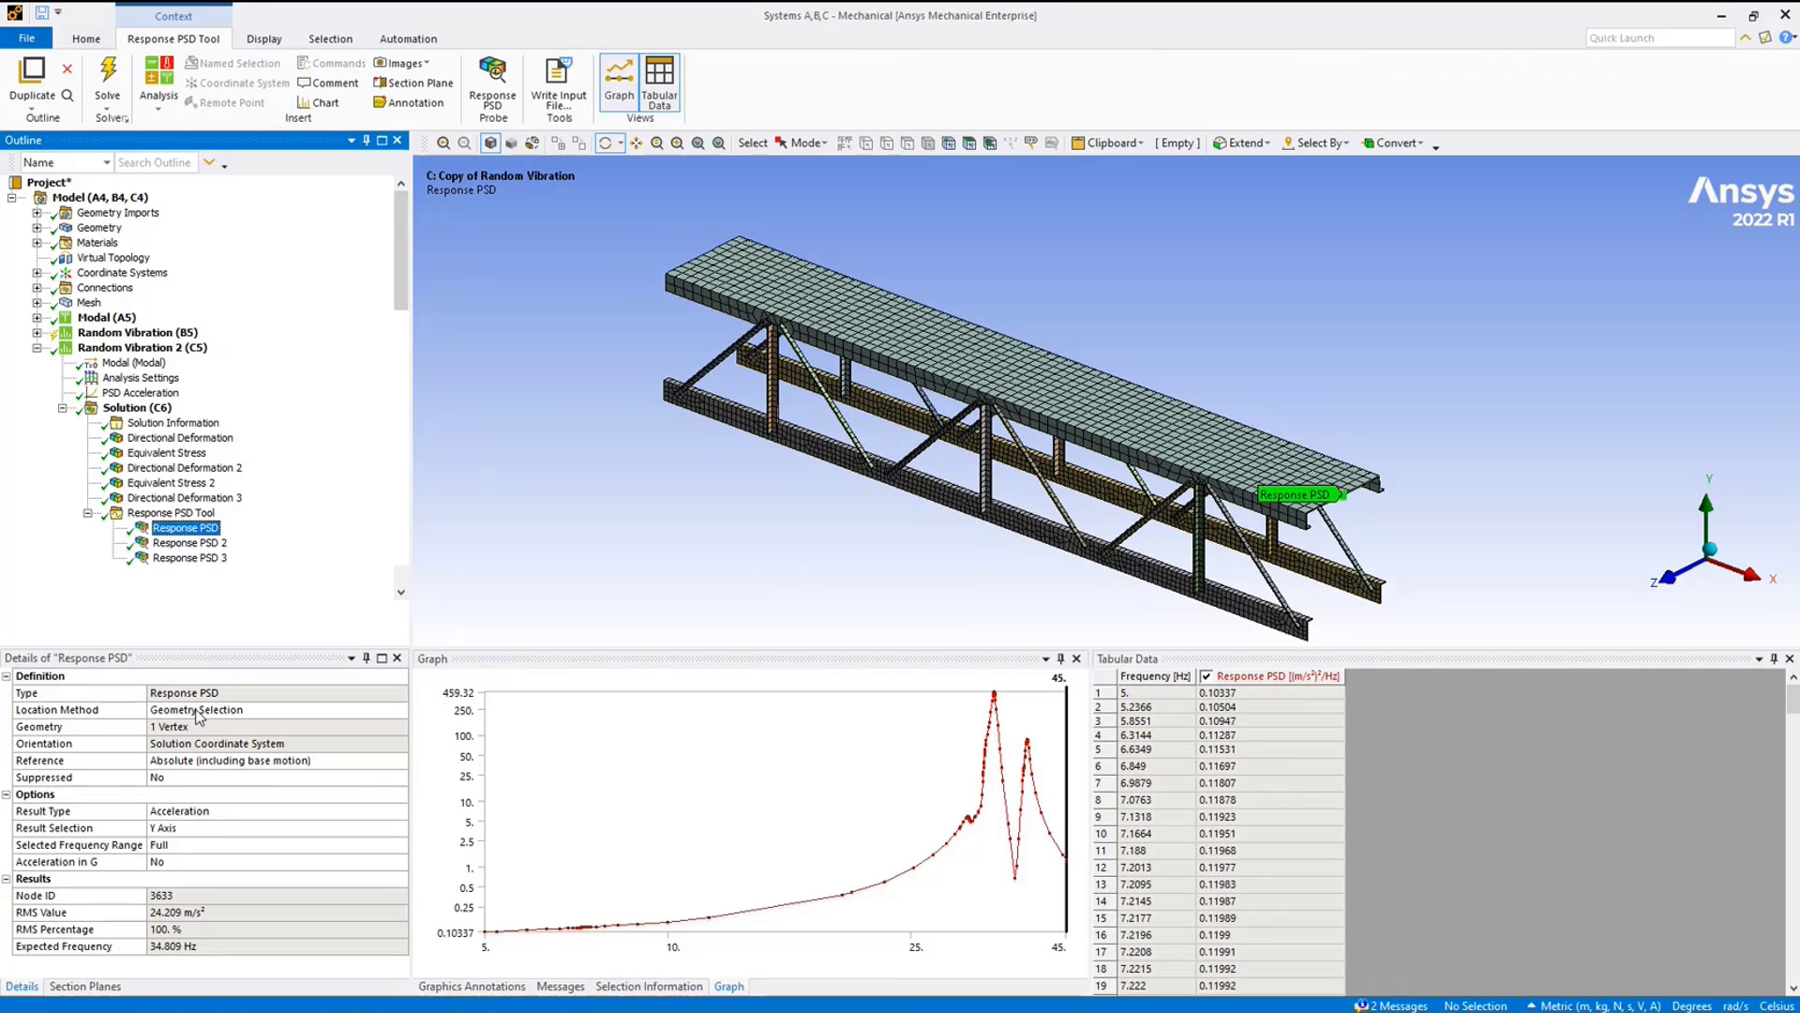
left_click(376, 710)
left_click(401, 710)
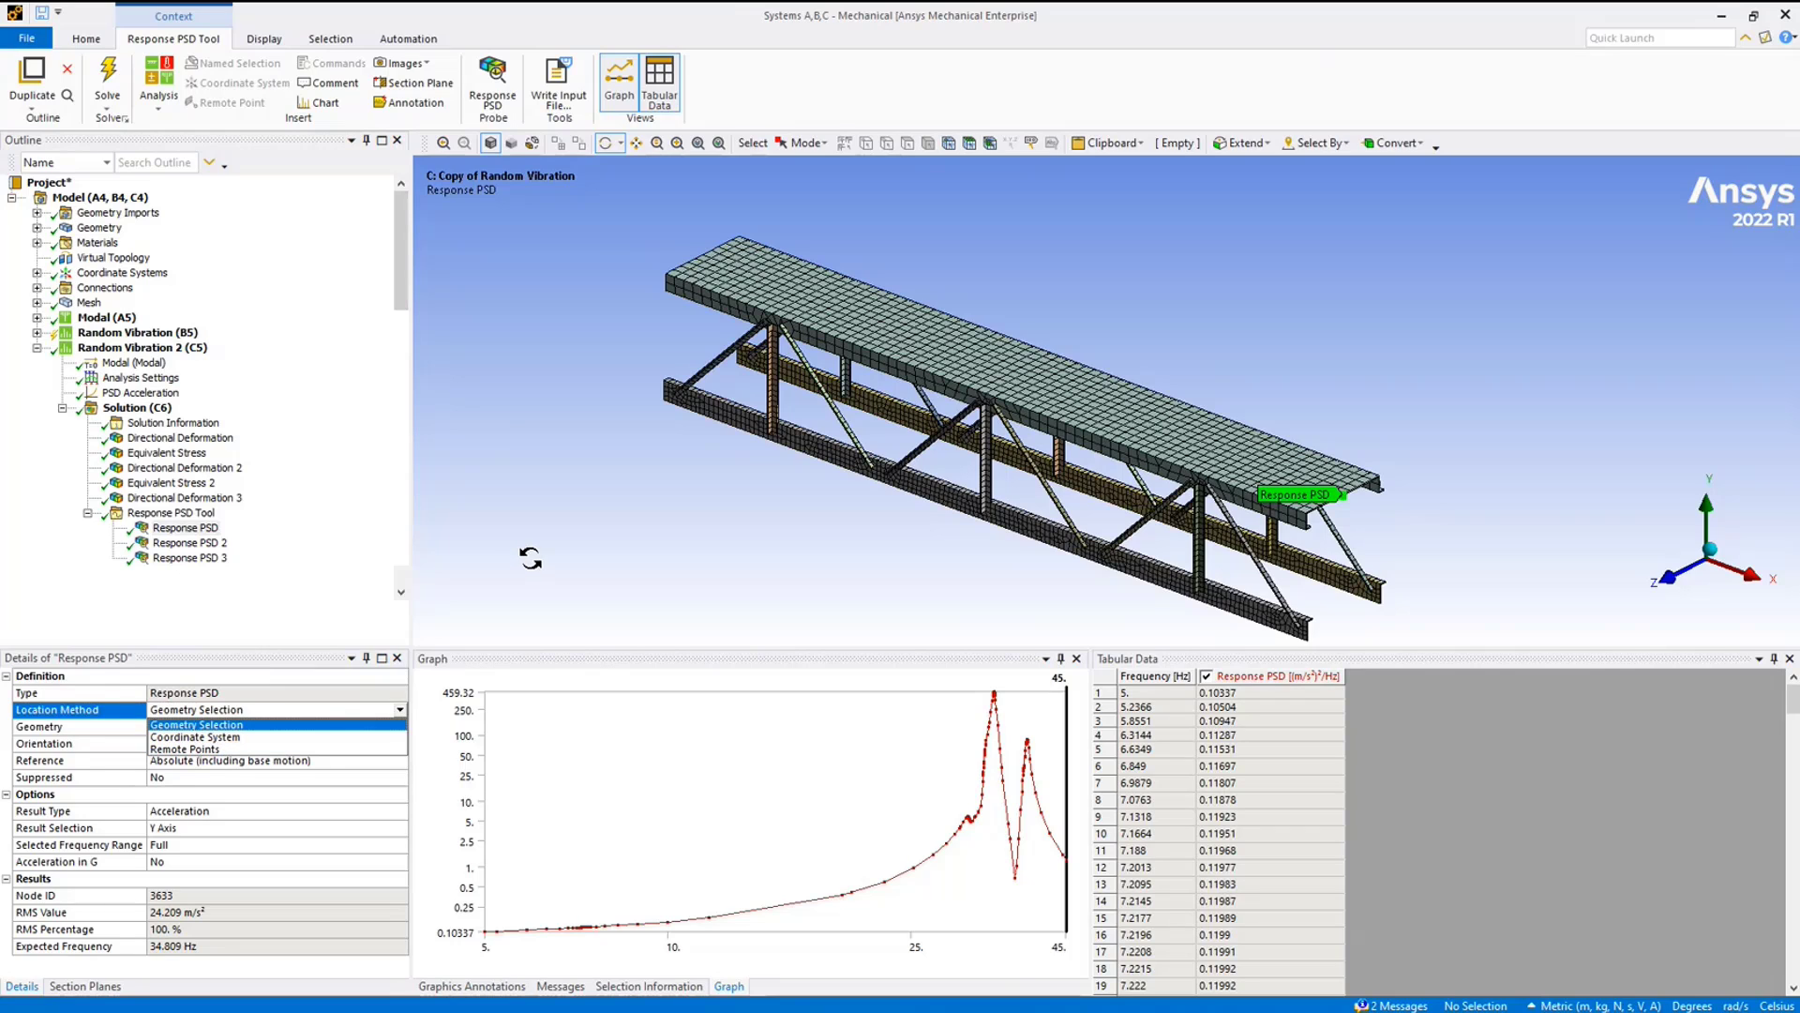
left_click_drag(531, 558, 535, 553)
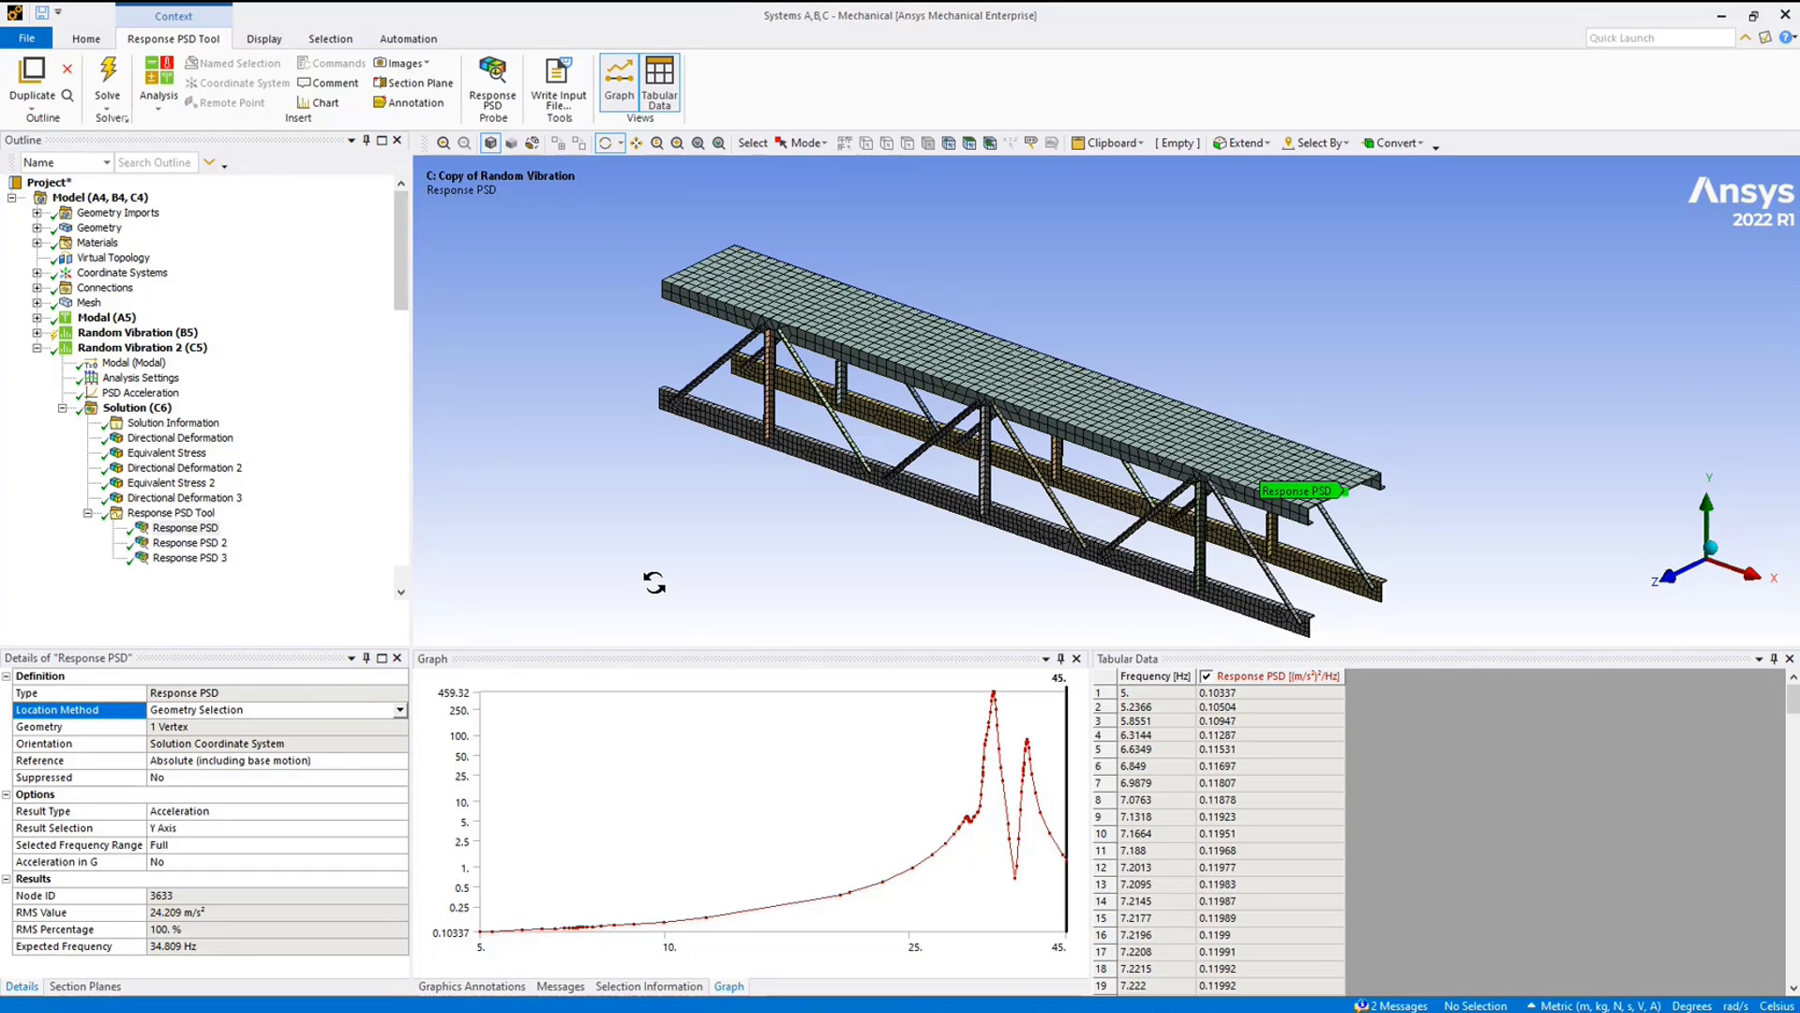
Examine the vertex at the end of the bridge deck where the Response PSD probe is located
left_click_drag(654, 582, 575, 549)
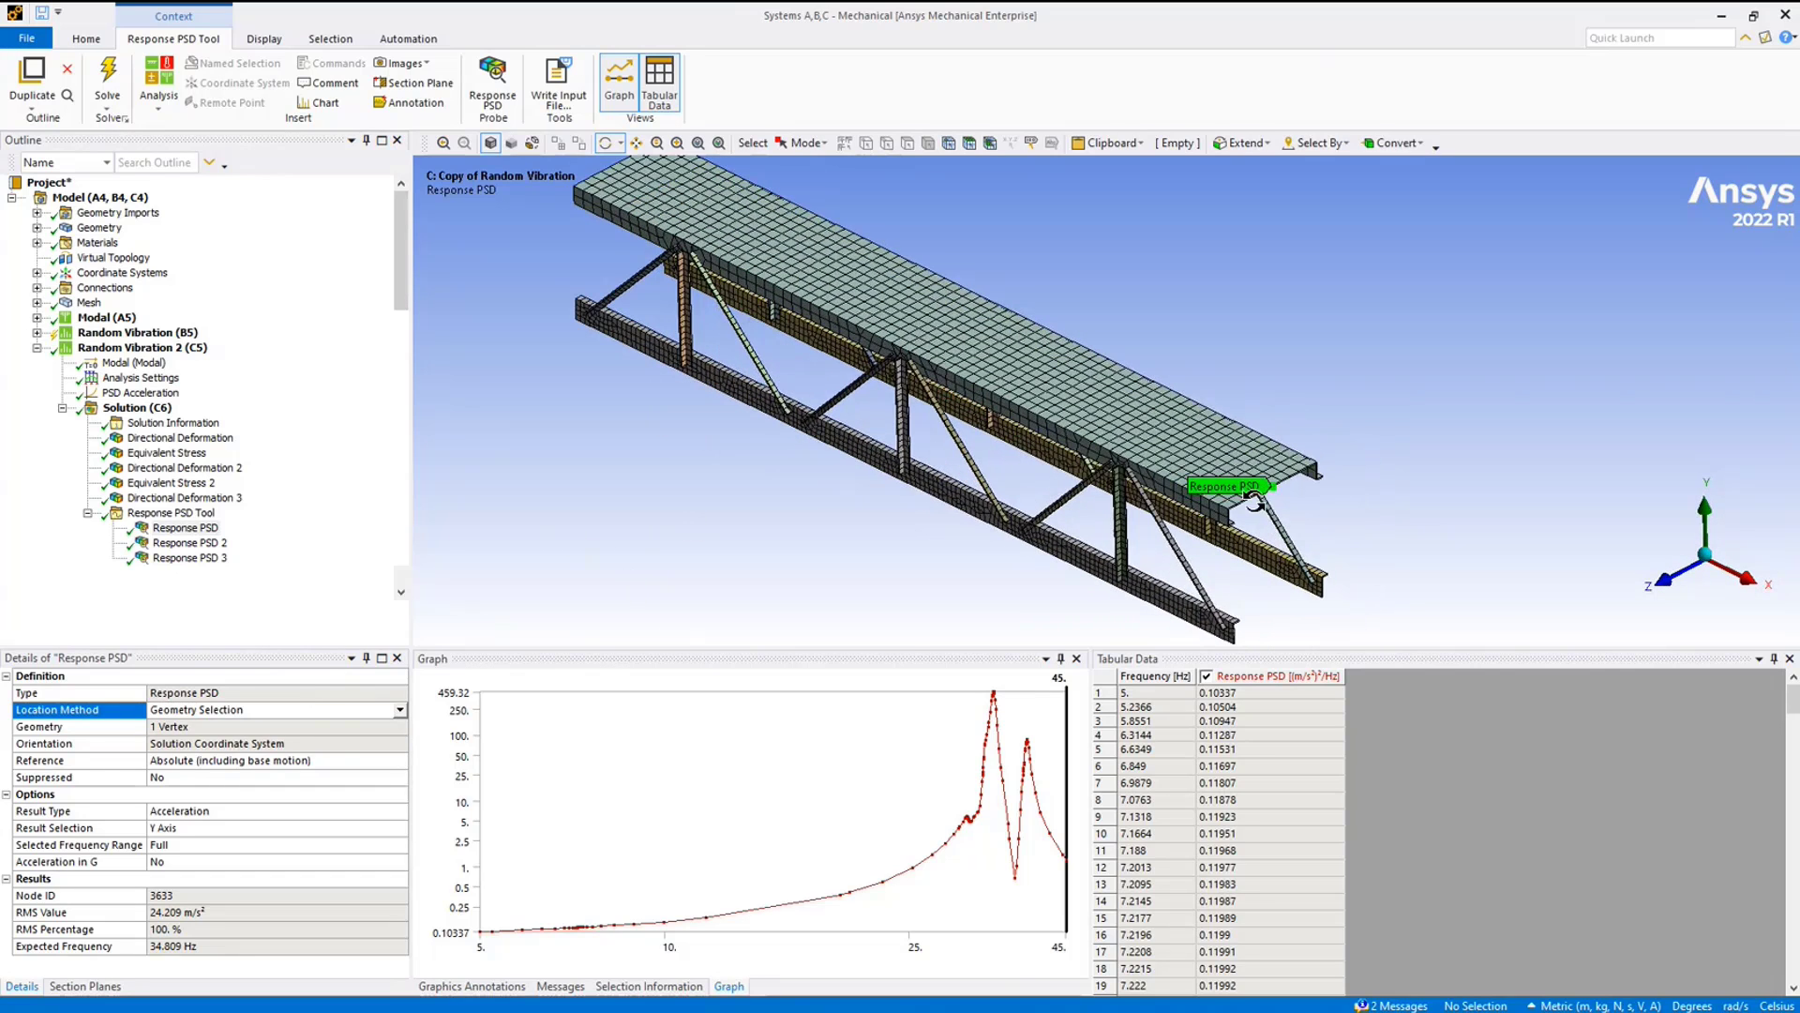
scroll(1172, 450, "up", 5)
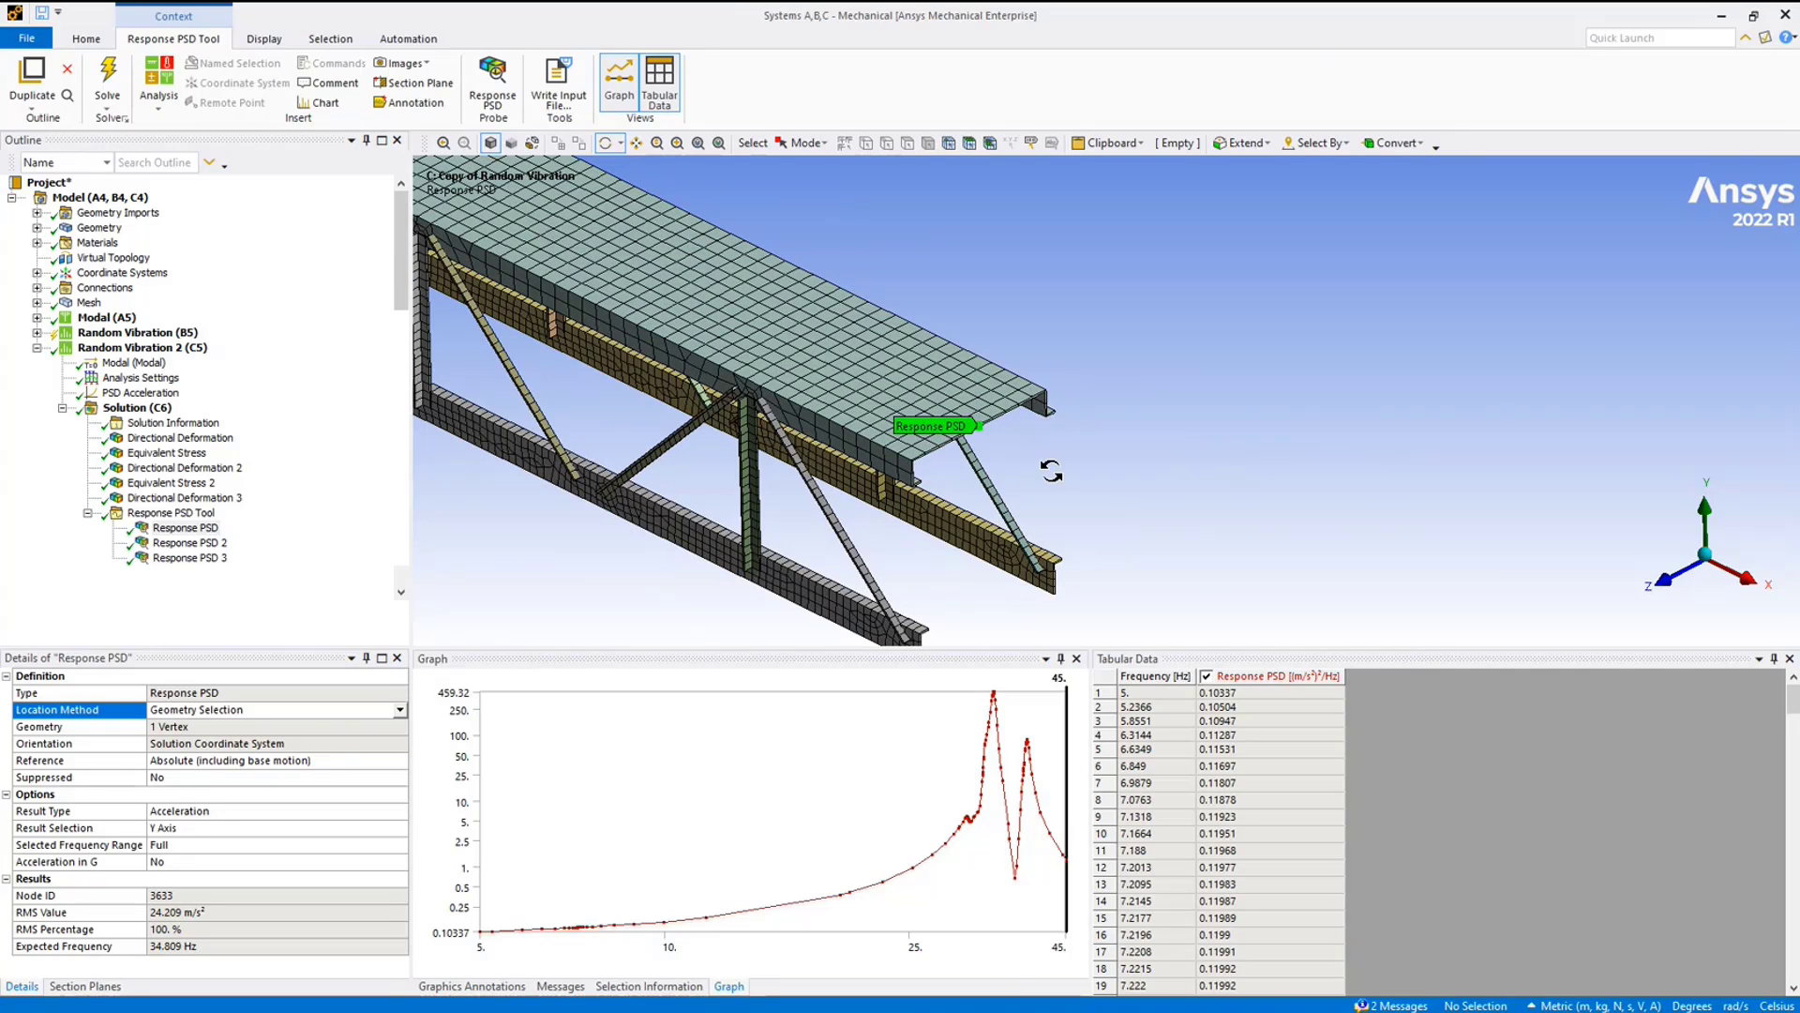
scroll(1045, 469, "up", 3)
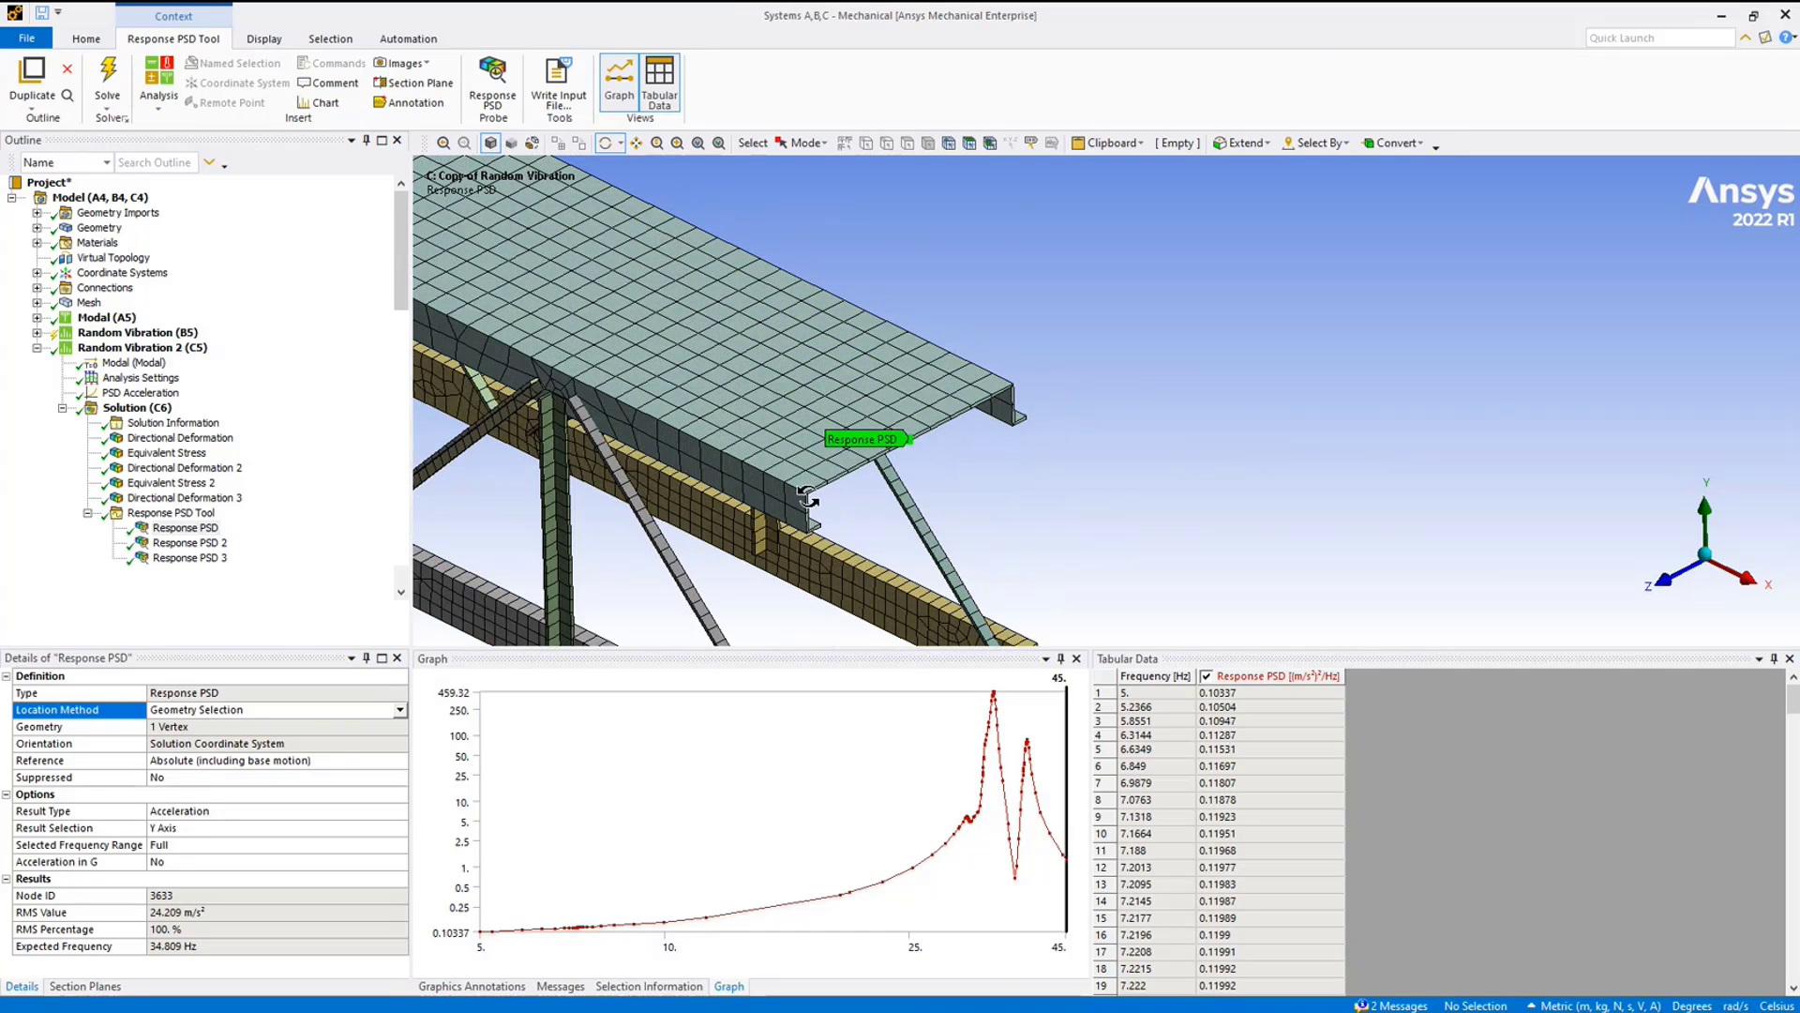
scroll(807, 497, "down", 5)
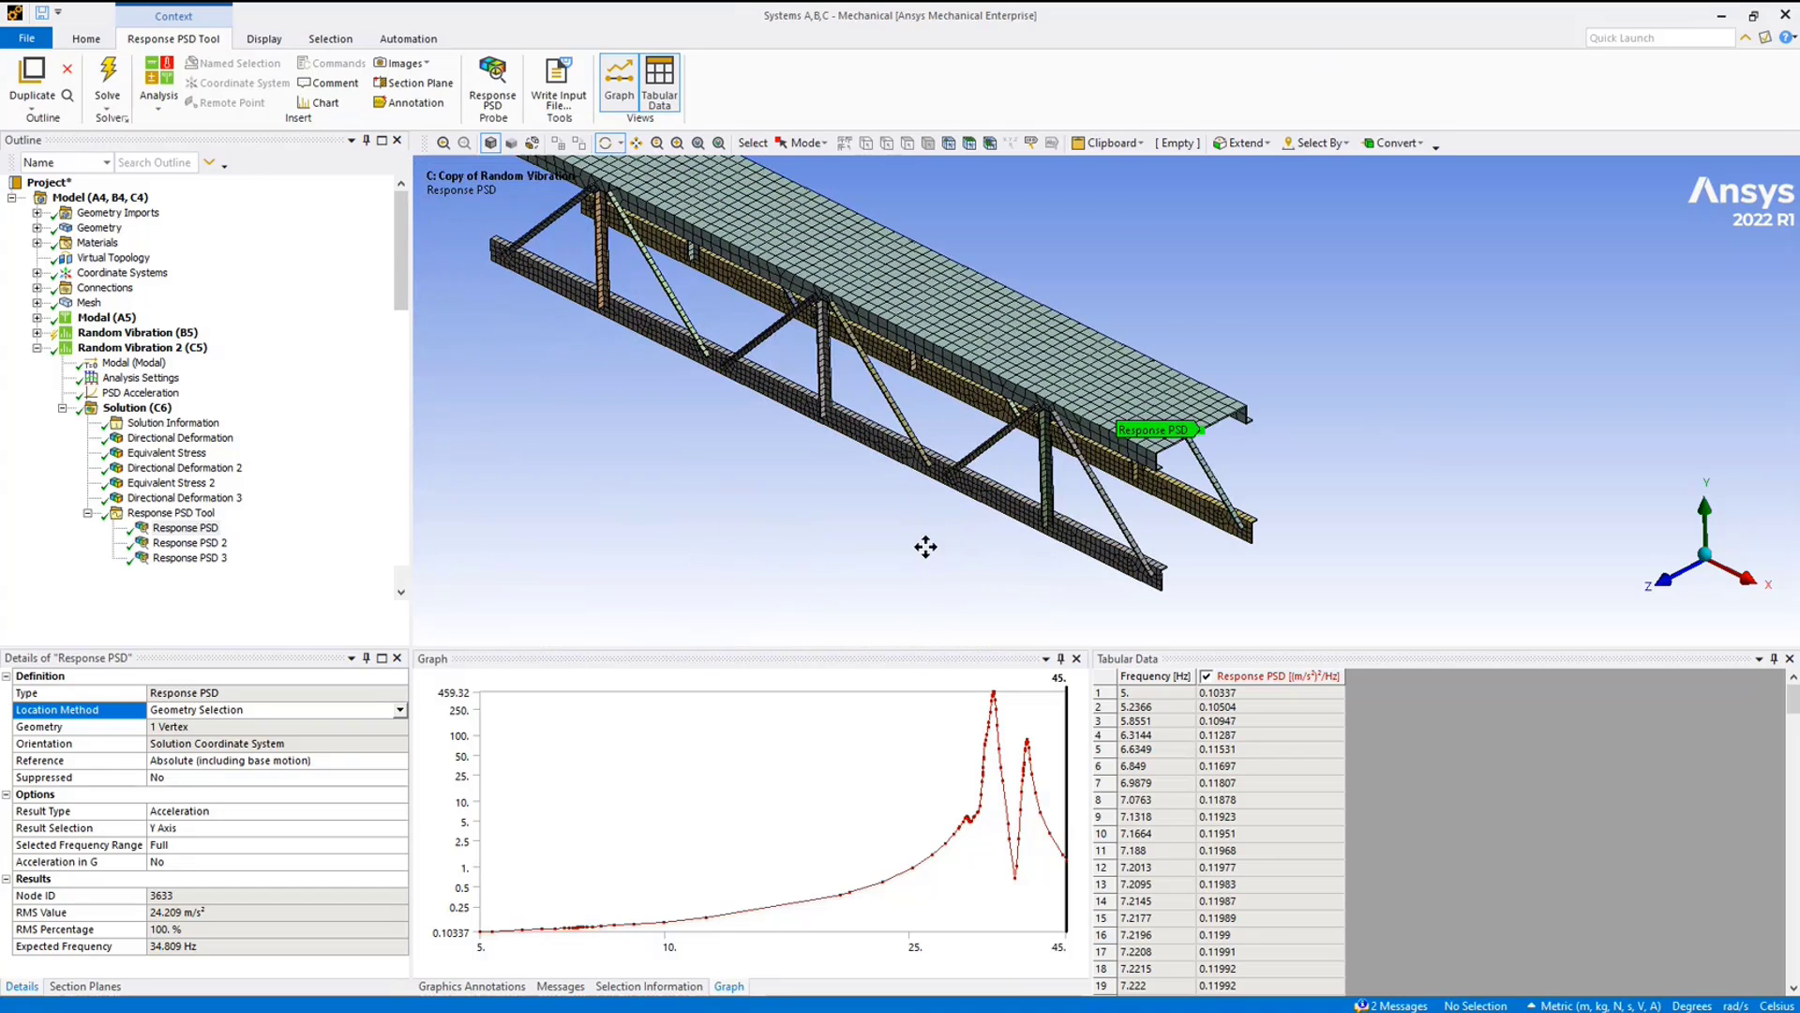
left_click_drag(926, 547, 989, 490)
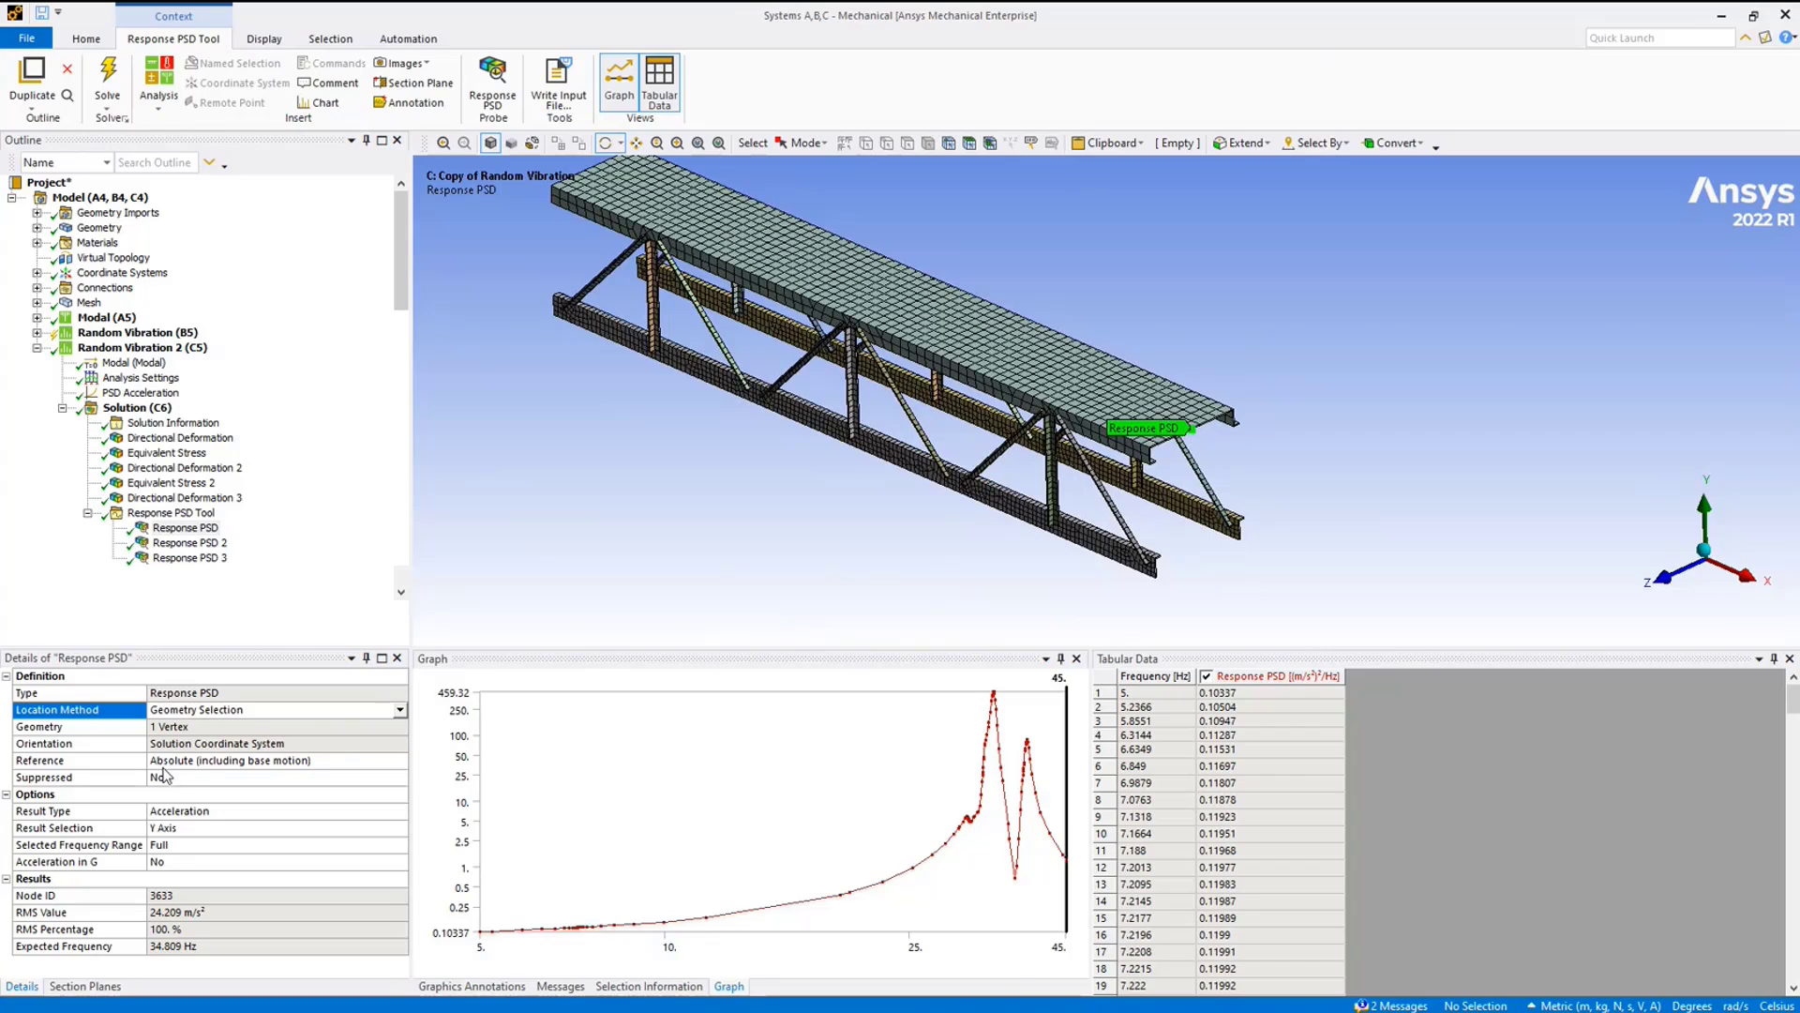
Check the probe's Result Type and Result Selection, and mark the highest peak on its enlarged response graph
left_click(94, 812)
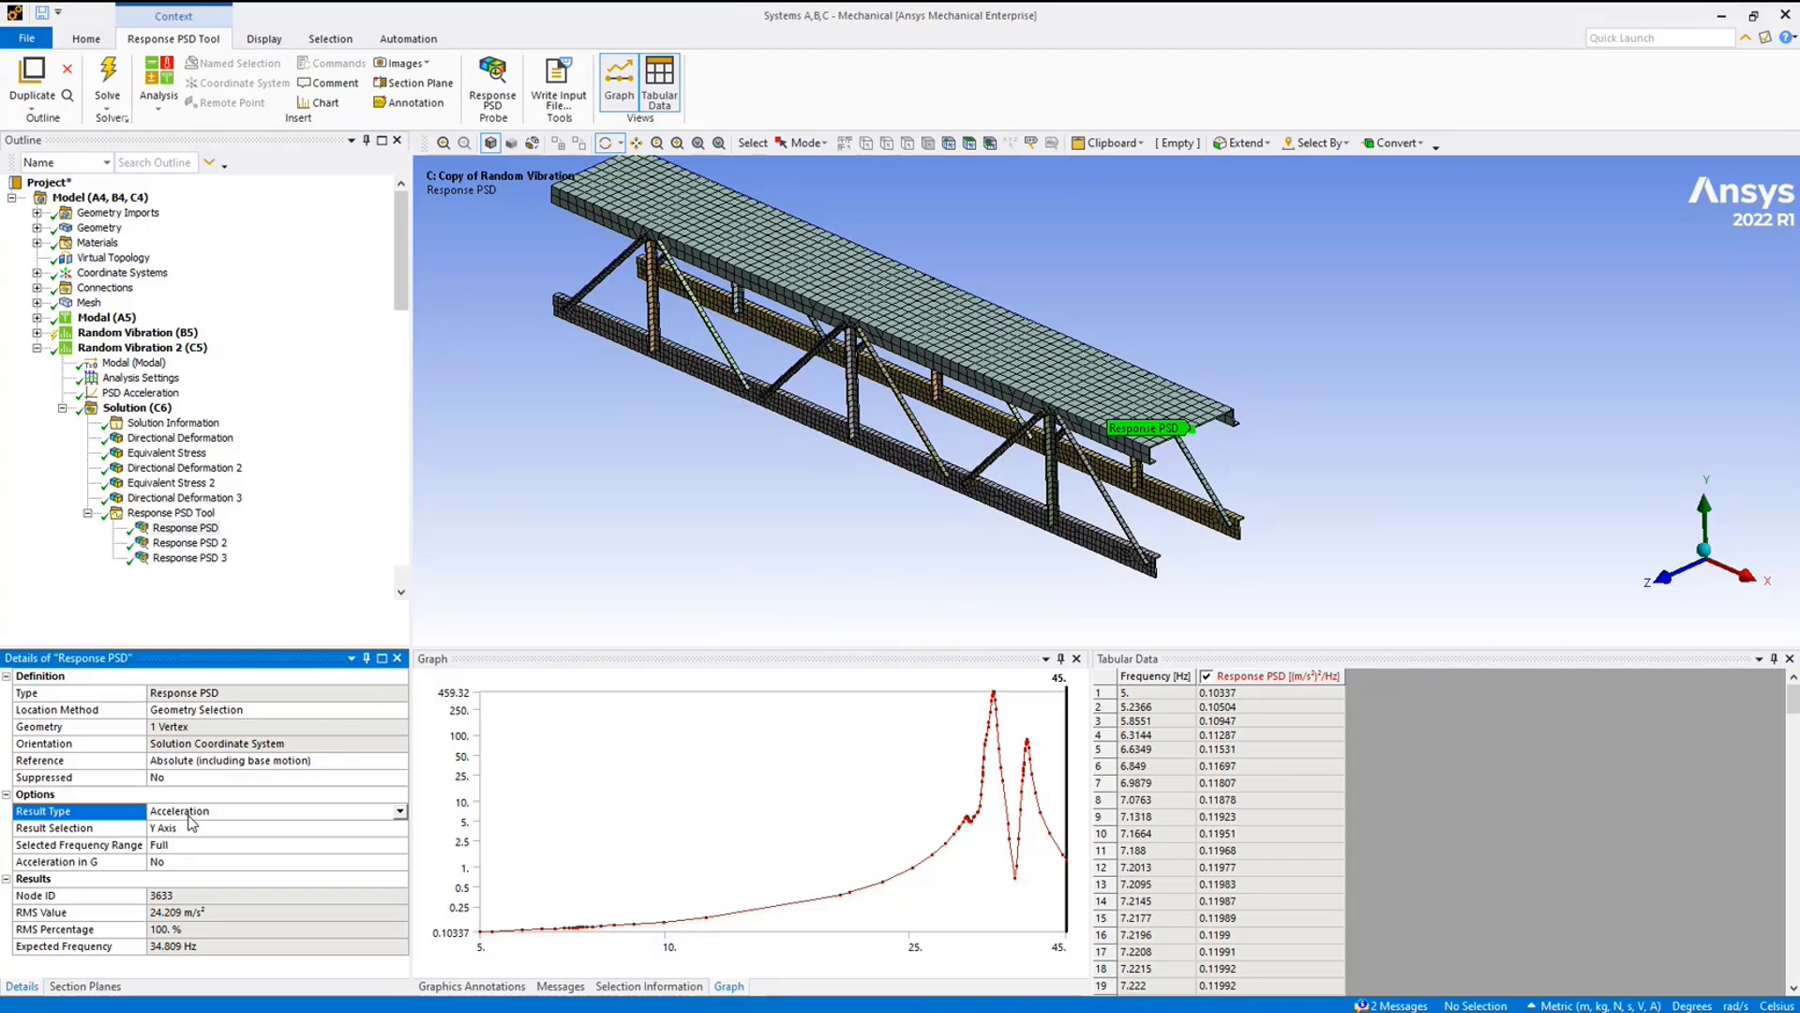
left_click(202, 831)
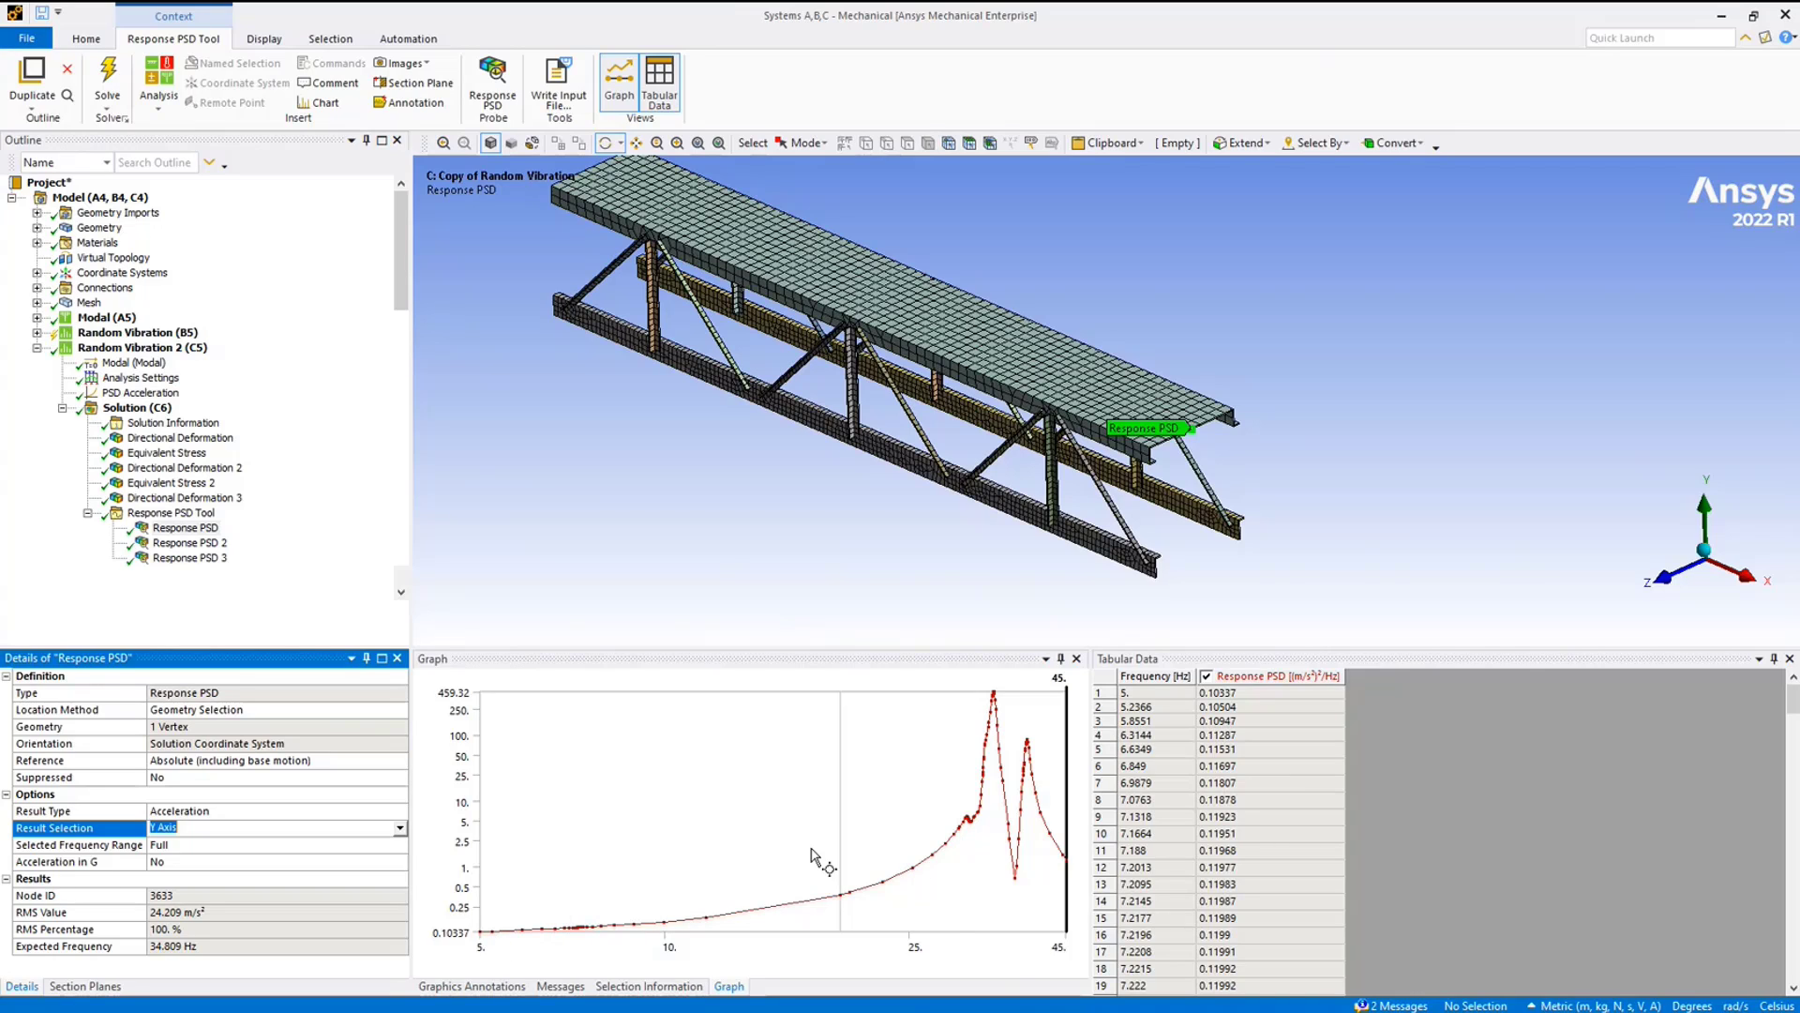
left_click(995, 702)
left_click(995, 702)
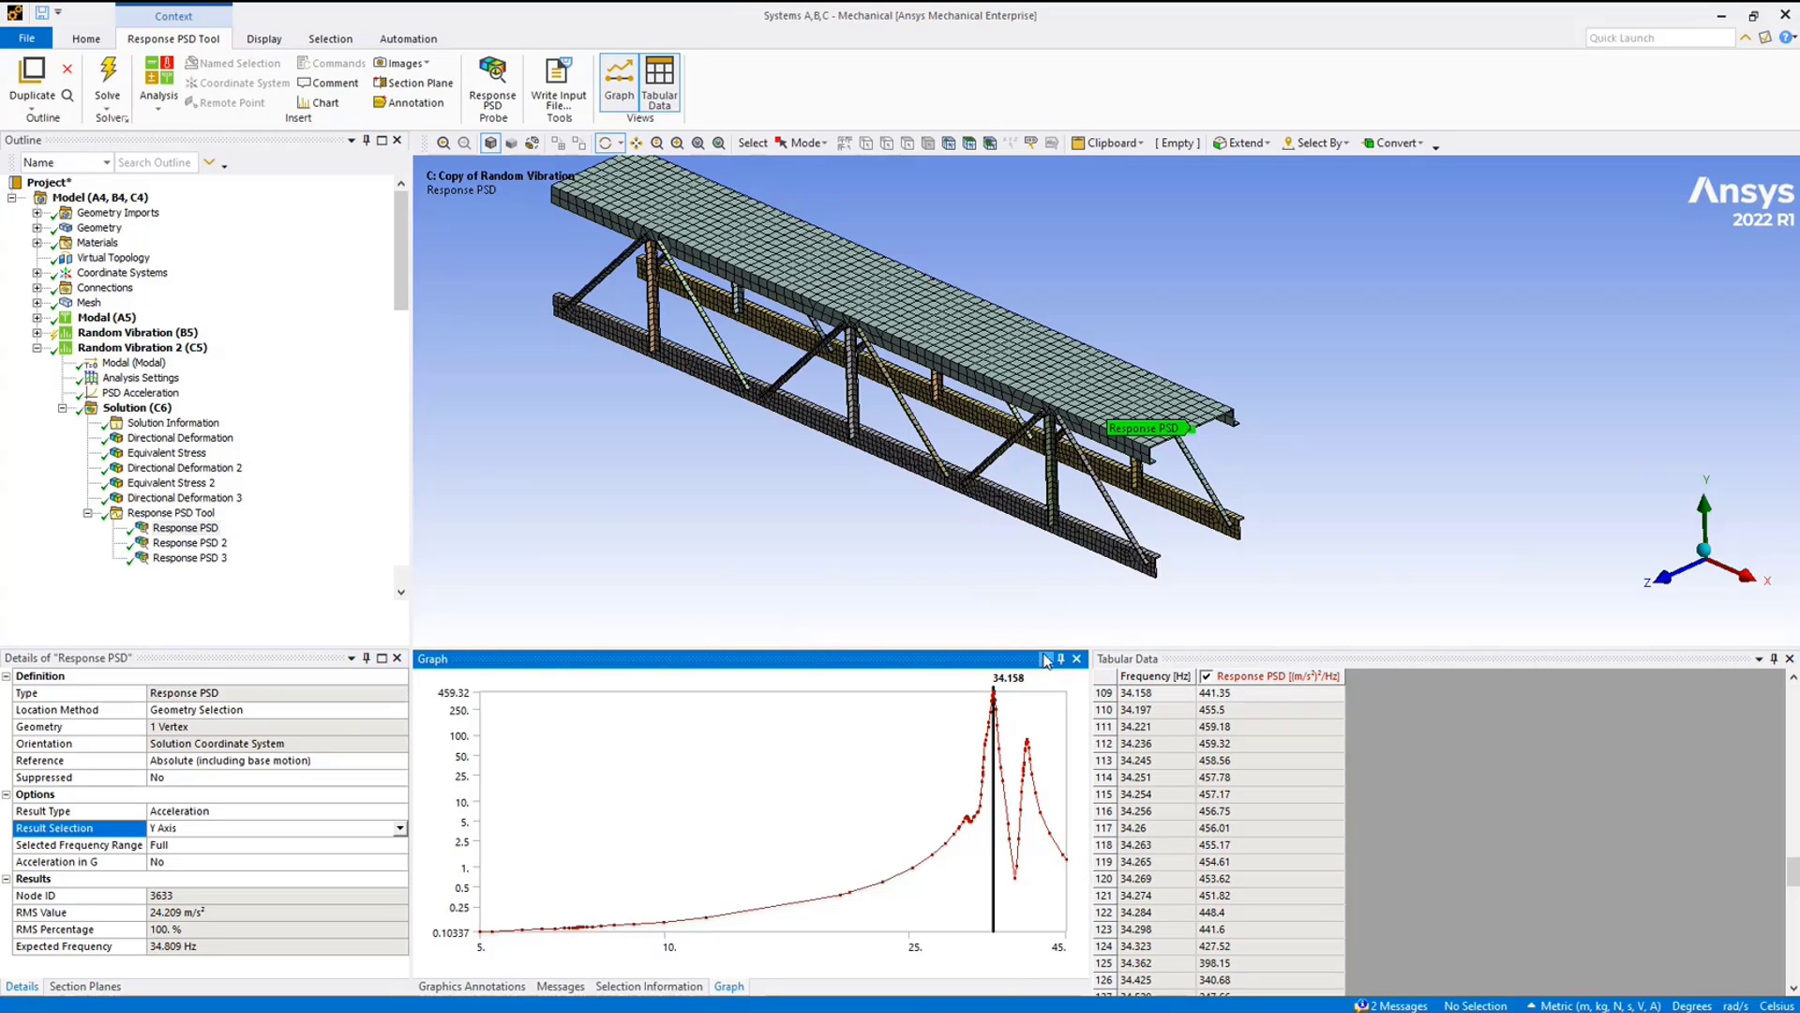
left_click_drag(1045, 651, 1027, 611)
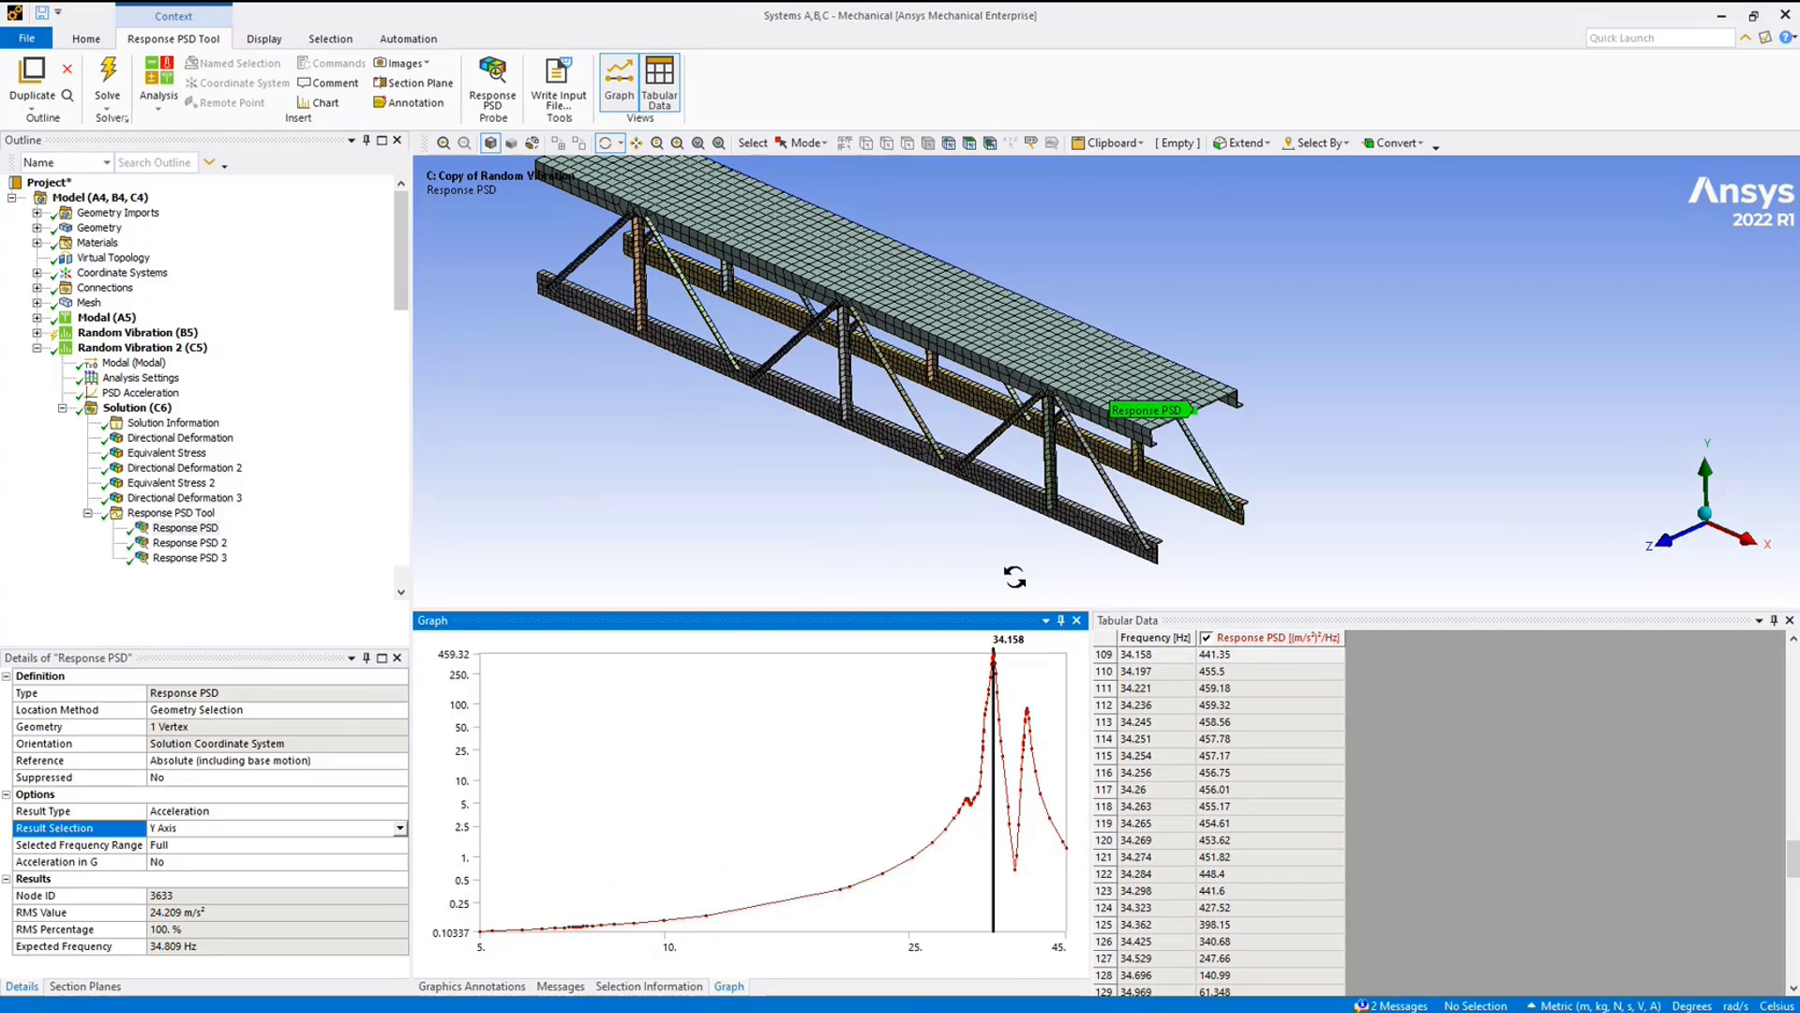
left_click_drag(940, 506, 959, 463)
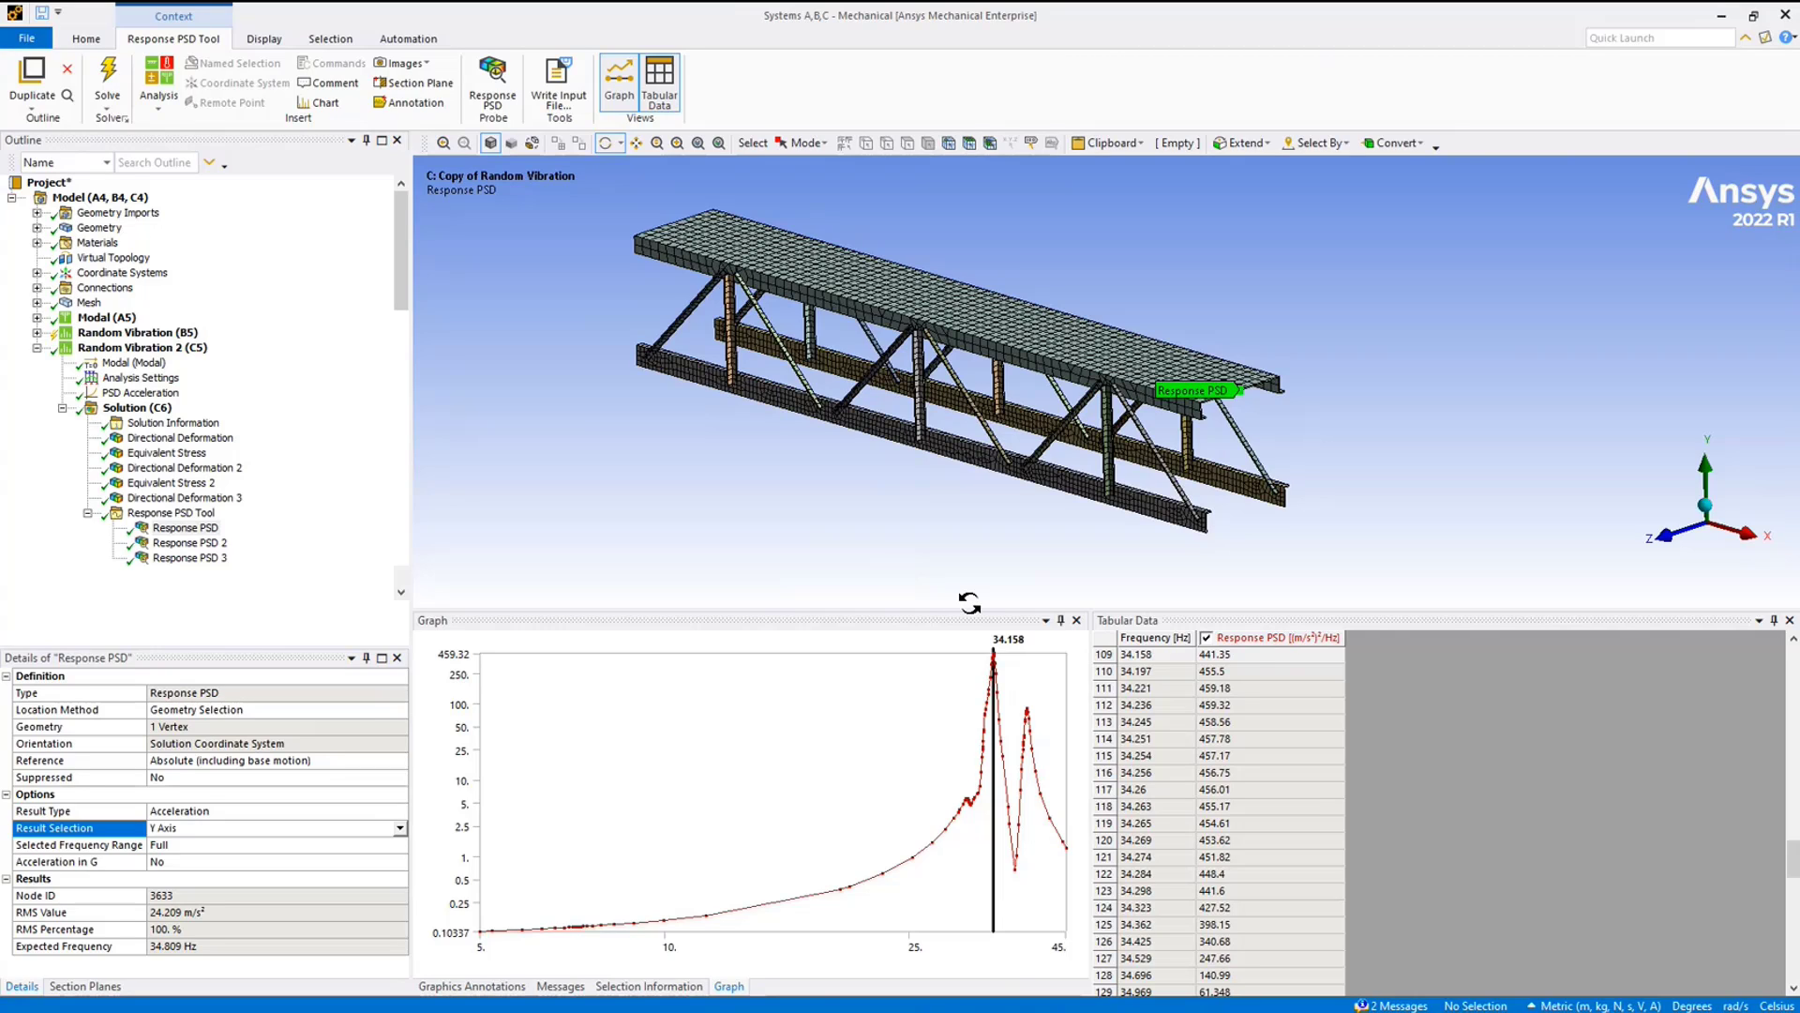
mouse_move(876, 427)
left_mouse_down()
mouse_move(853, 441)
mouse_move(761, 327)
left_mouse_up()
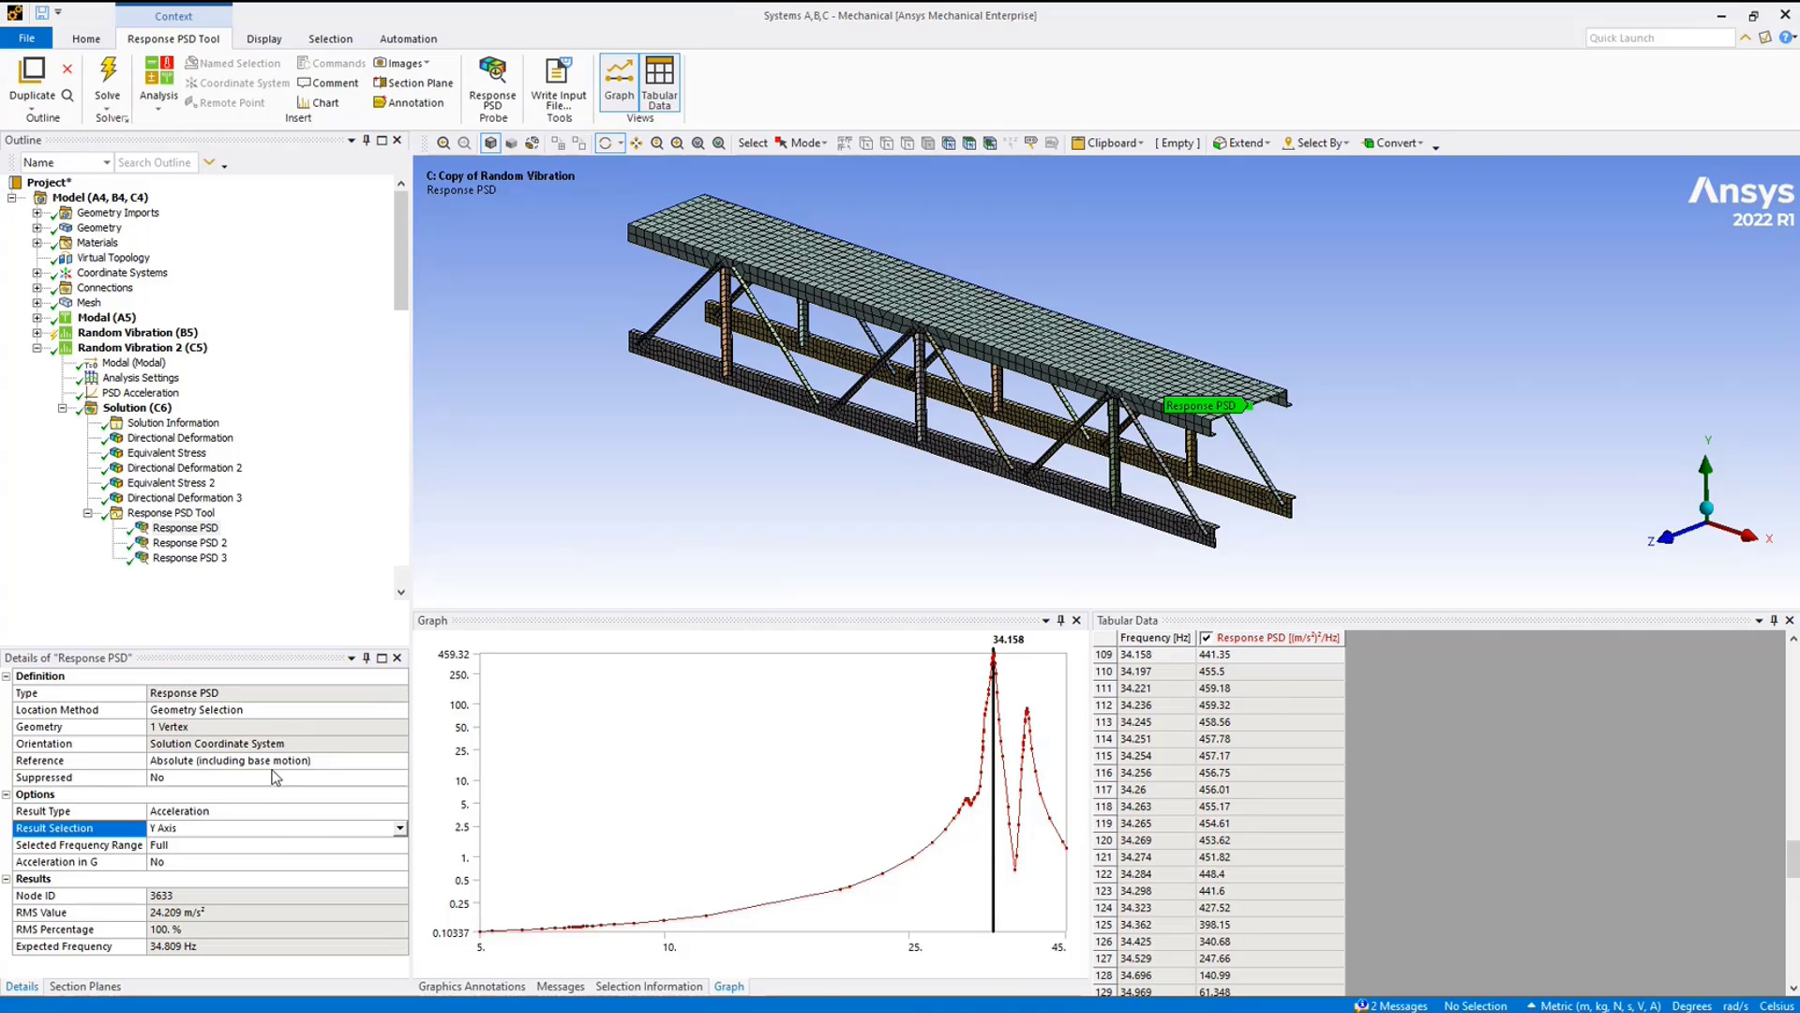
middle_click_drag(868, 466, 915, 444, "ctrl")
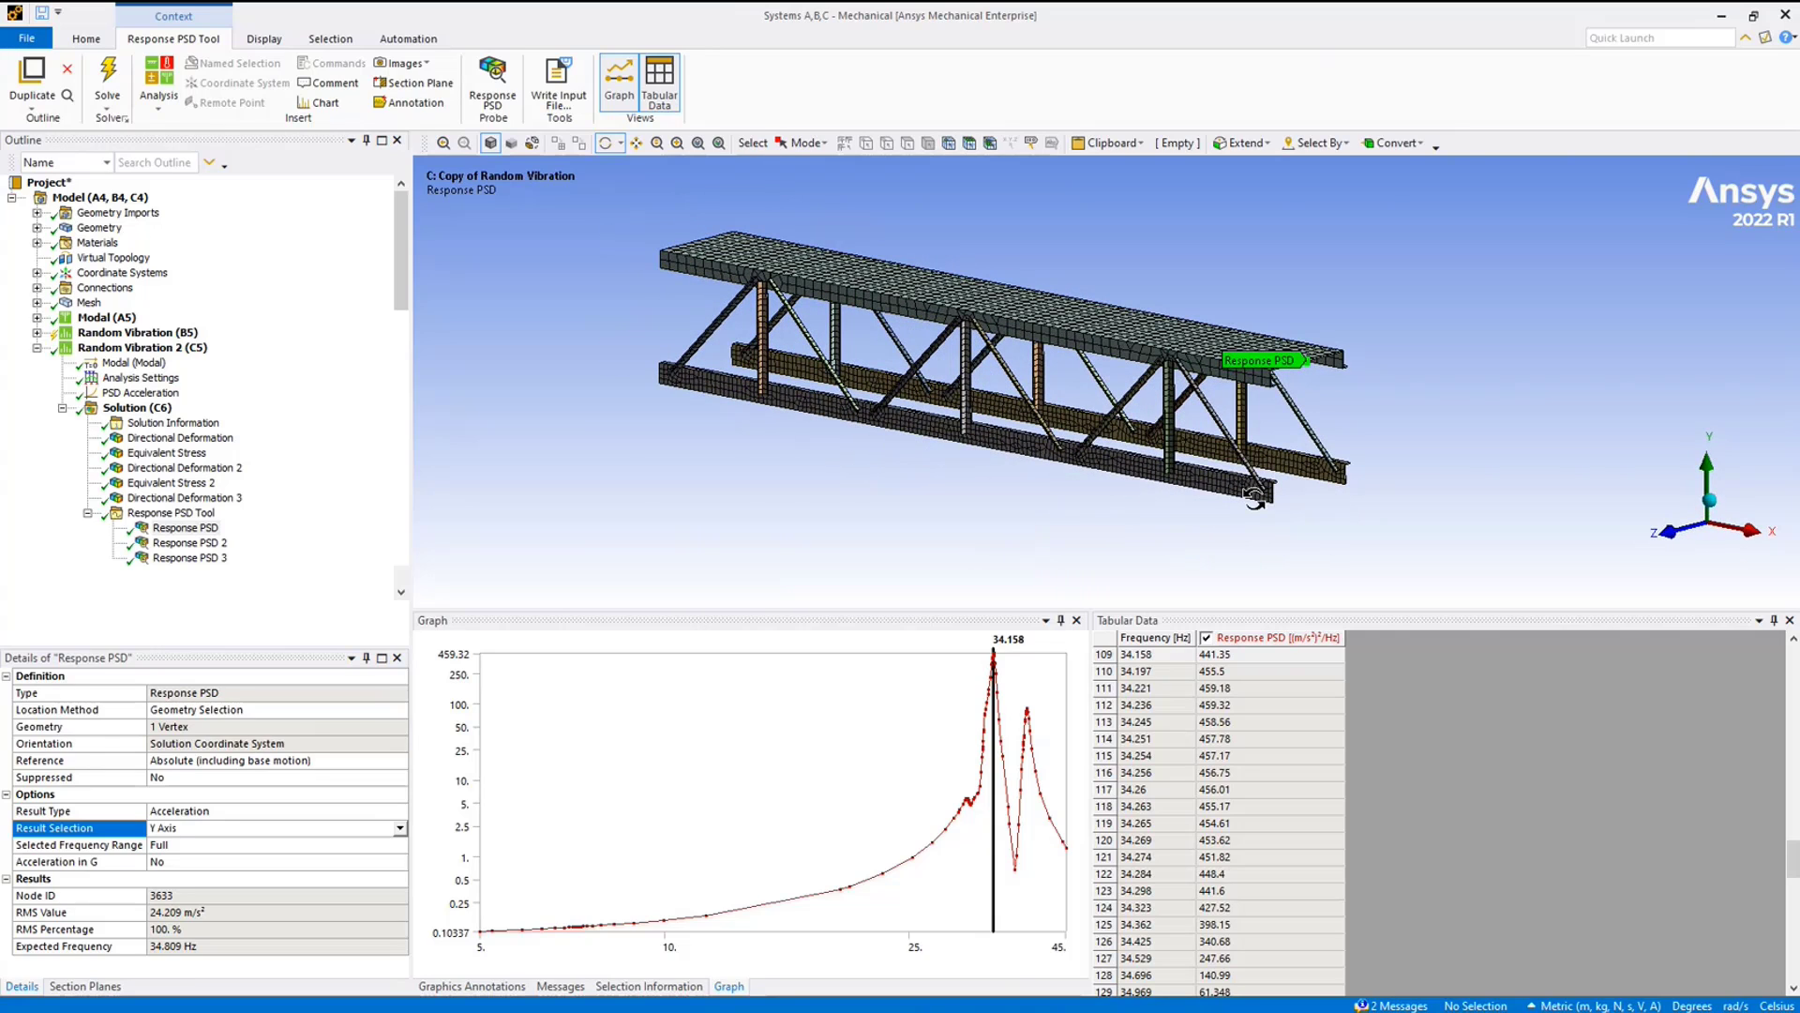
left_click_drag(1362, 400, 1410, 409)
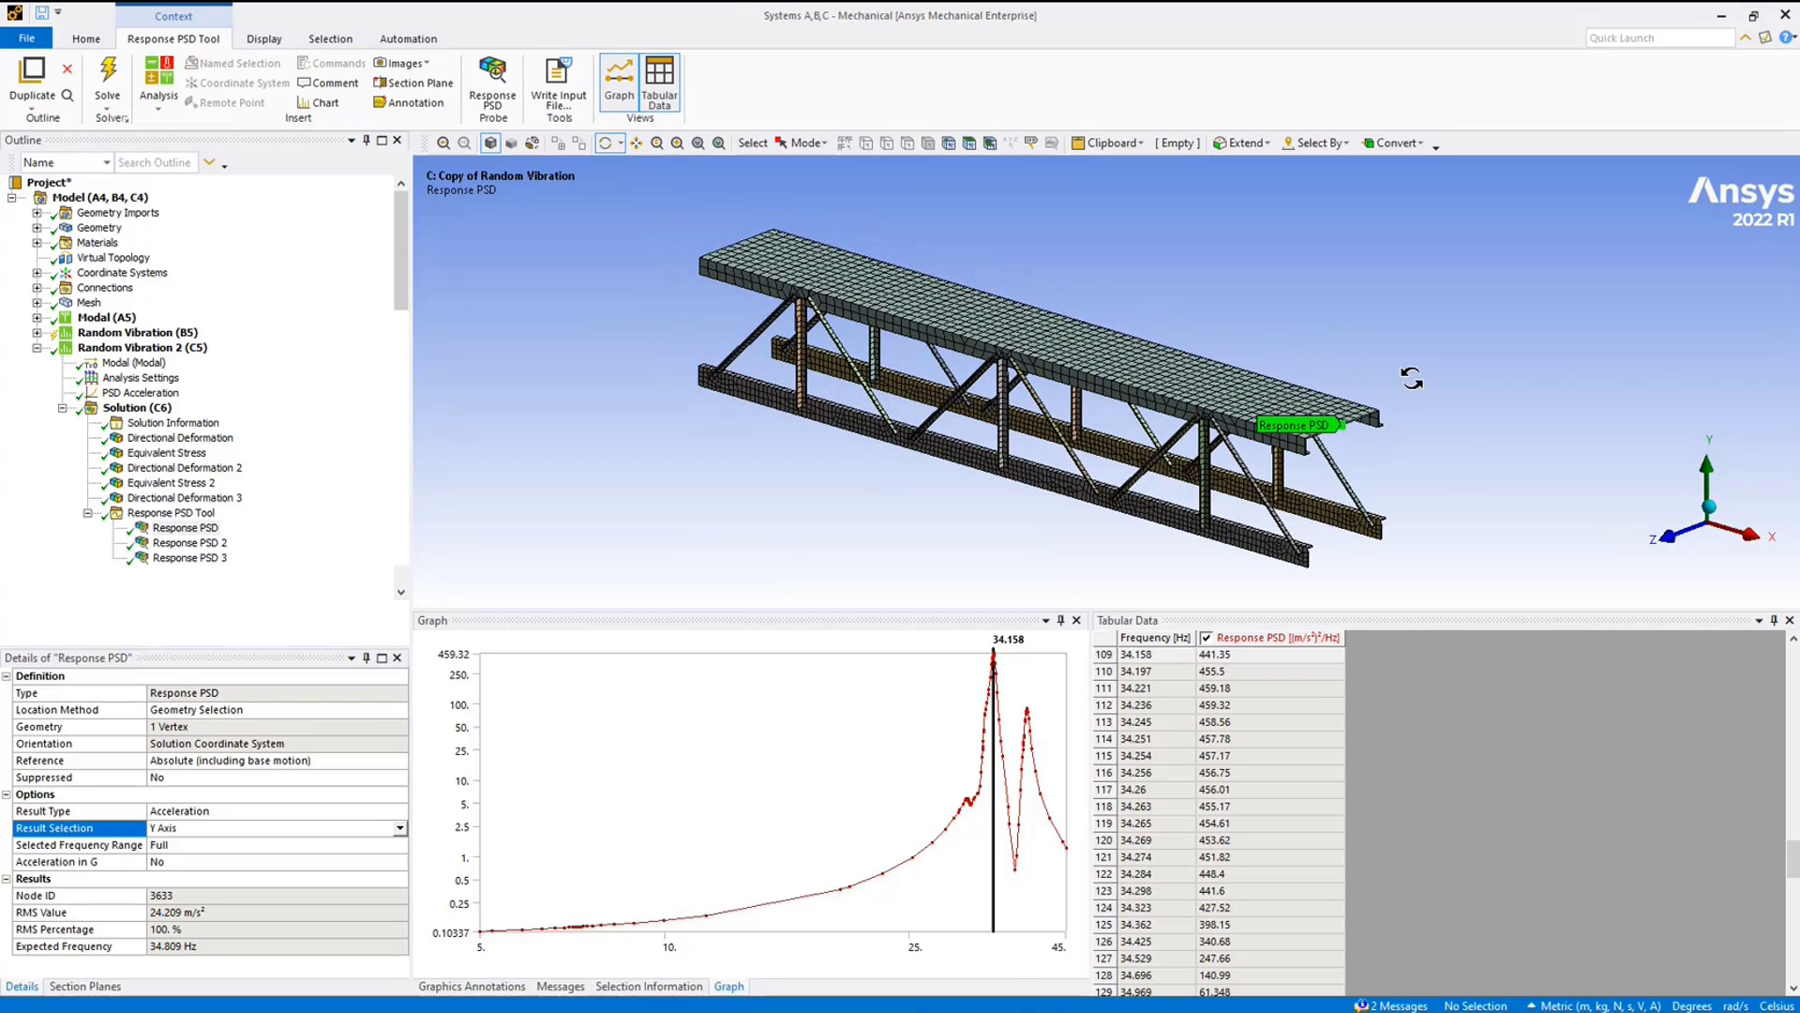